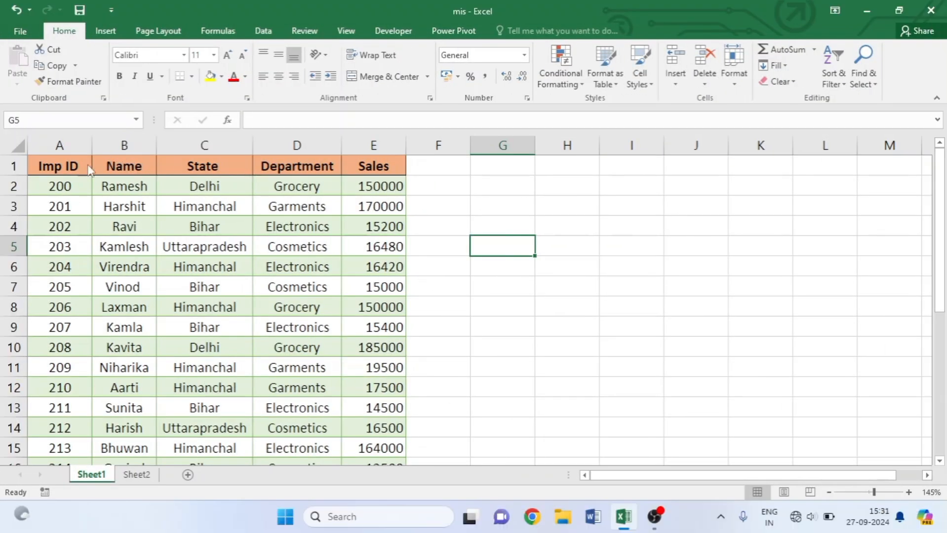
# Examine the Imp ID, Name, State, Department and Sales columns of the employee data on Sheet1.
pyautogui.moveTo(55, 165); pyautogui.dragTo(56, 245)
pyautogui.click(123, 157)
pyautogui.moveTo(210, 167); pyautogui.dragTo(213, 230)
pyautogui.moveTo(308, 169); pyautogui.dragTo(308, 245)
pyautogui.moveTo(377, 165); pyautogui.dragTo(381, 255)
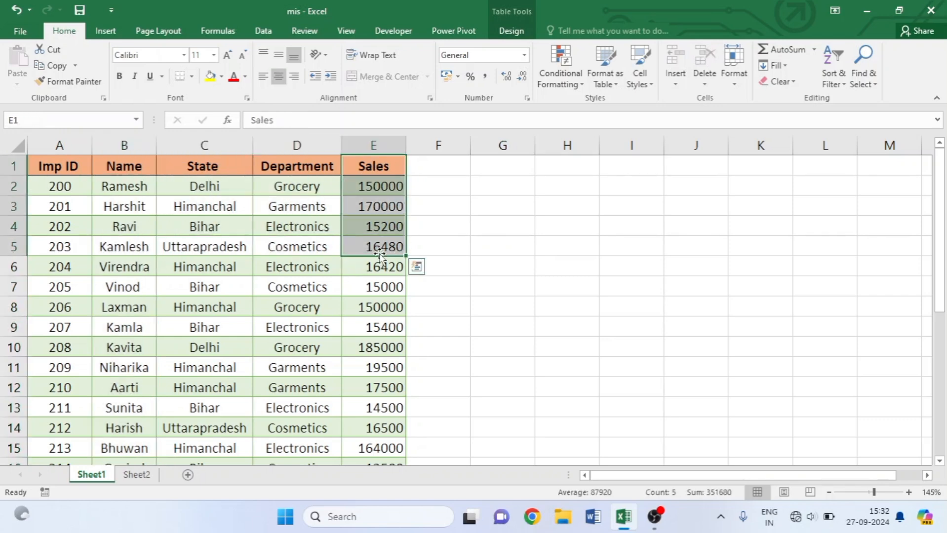
pyautogui.click(204, 186)
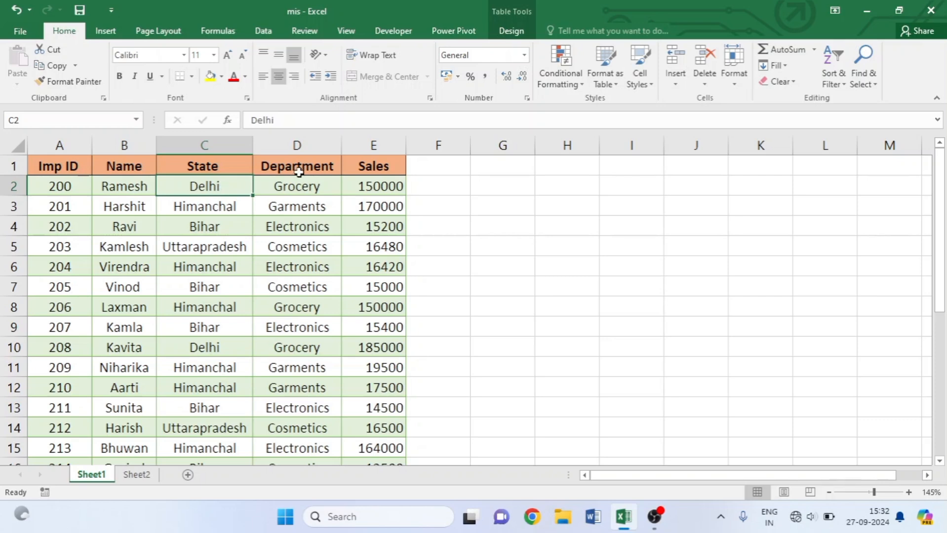
pyautogui.click(297, 186)
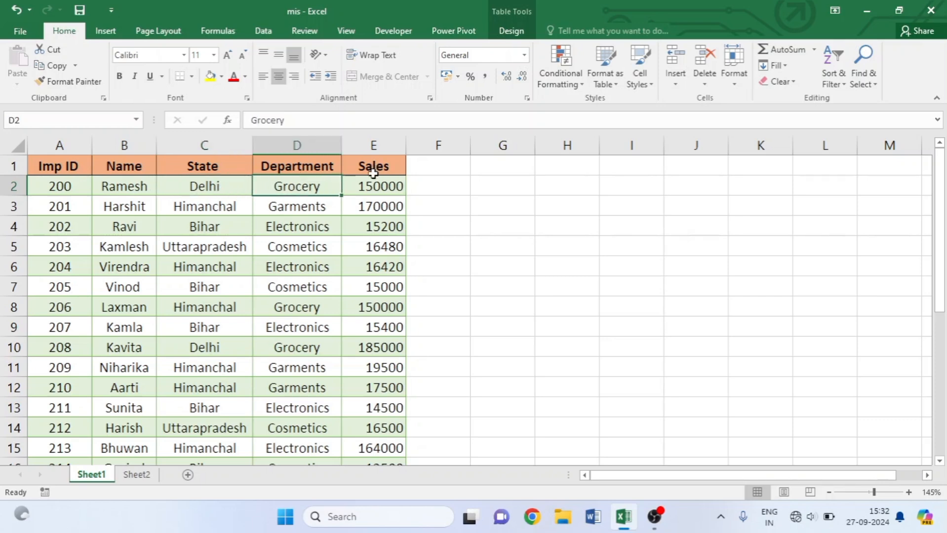
pyautogui.click(373, 184)
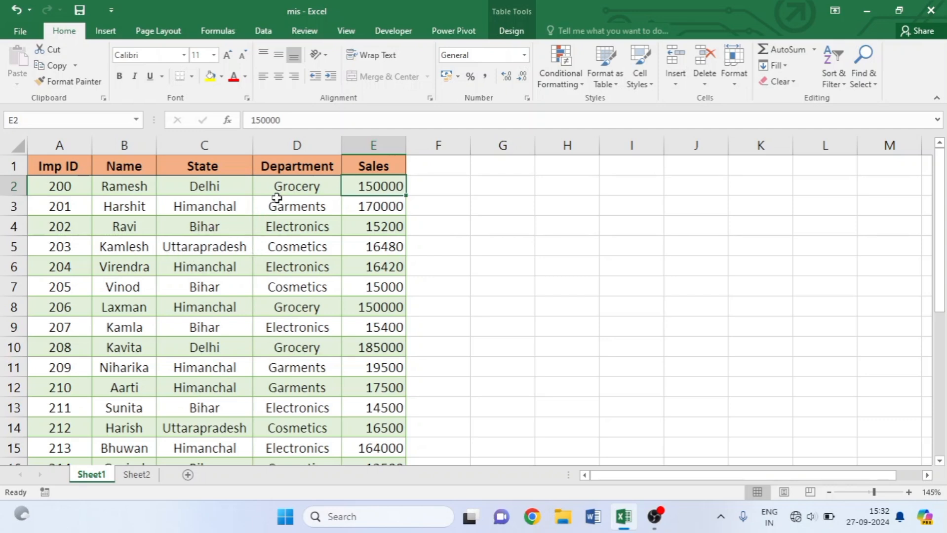
pyautogui.moveTo(276, 200); pyautogui.dragTo(278, 269)
pyautogui.moveTo(371, 202); pyautogui.dragTo(371, 266)
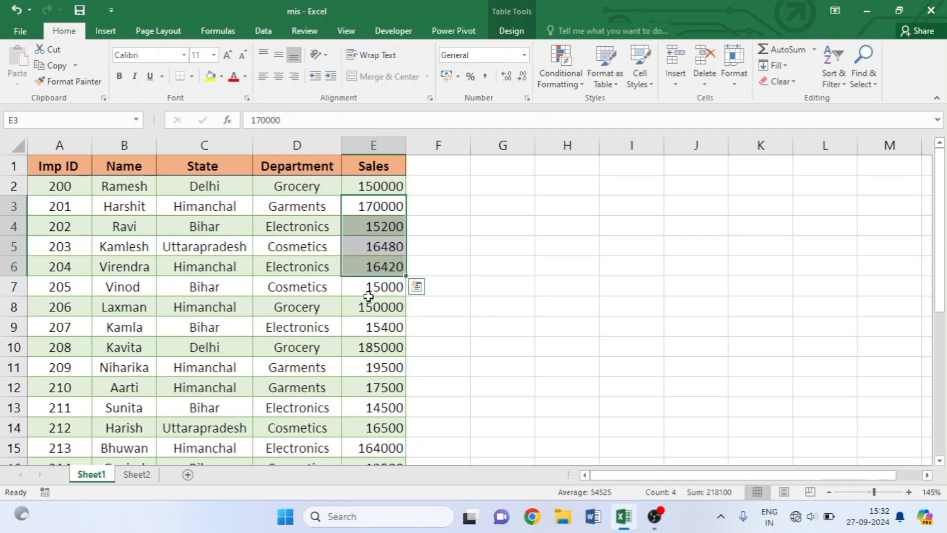
pyautogui.click(444, 210)
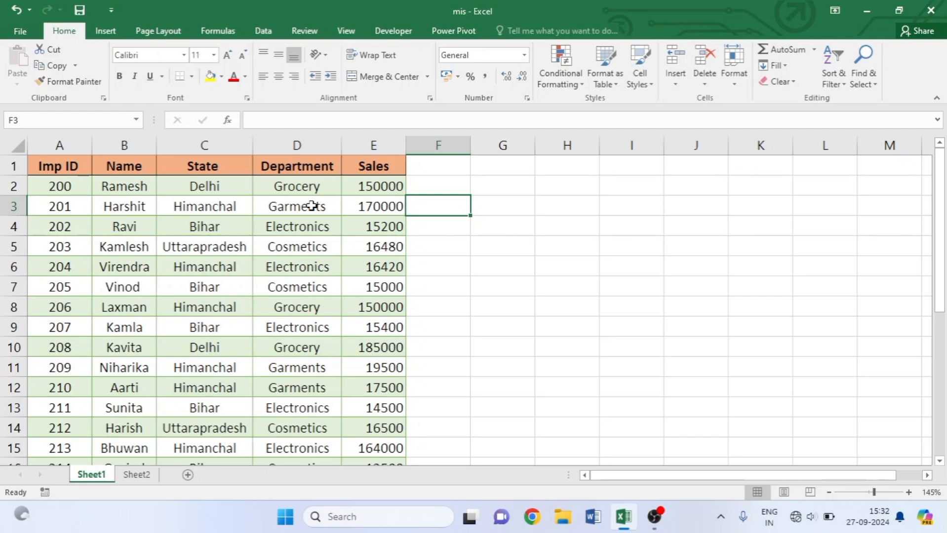
# Review the State entries and the Grocery rows in the Department column down to row 27, along with the Sales figures.
pyautogui.click(212, 181)
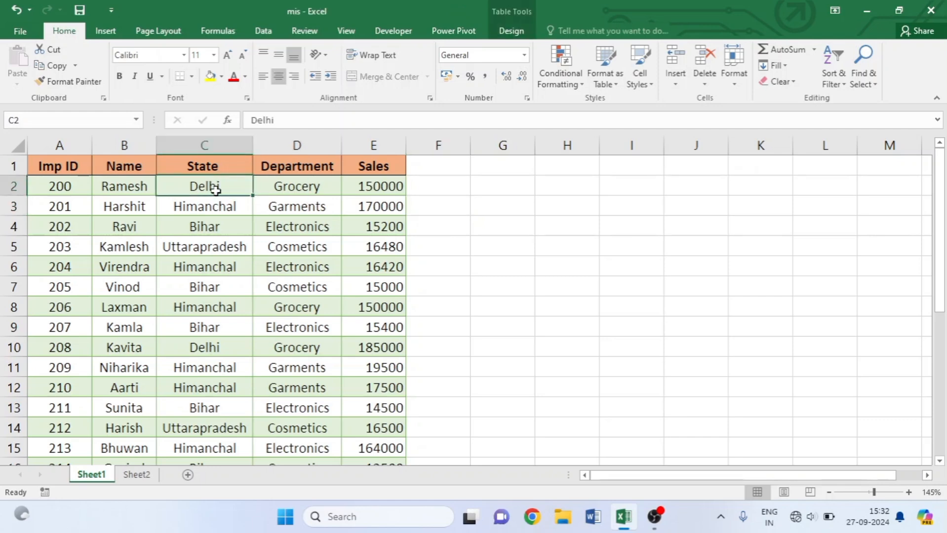
pyautogui.click(278, 309)
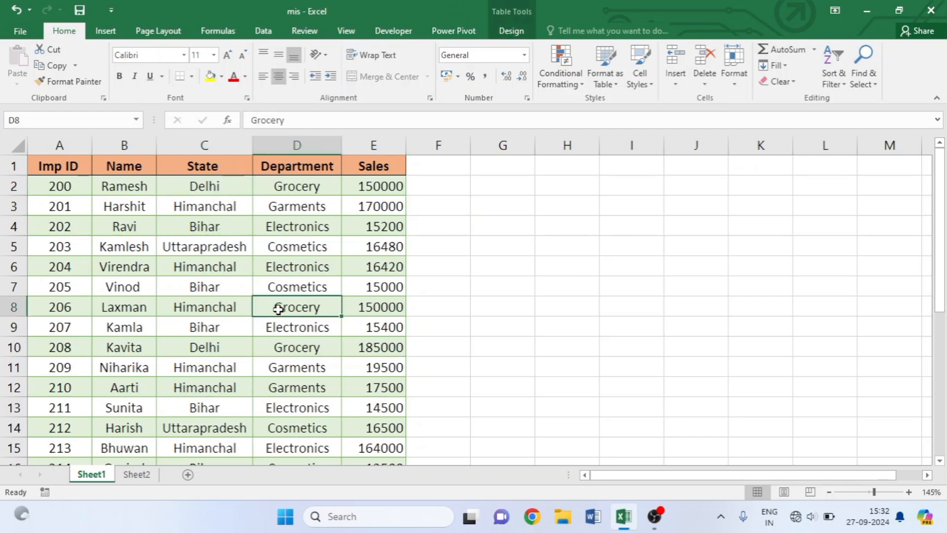
pyautogui.click(287, 342)
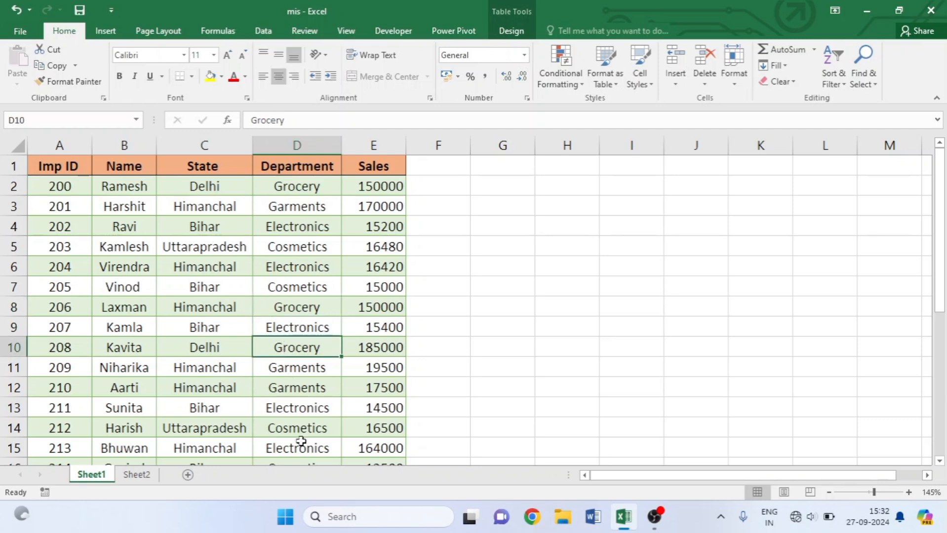
pyautogui.scroll(-3, 301, 431)
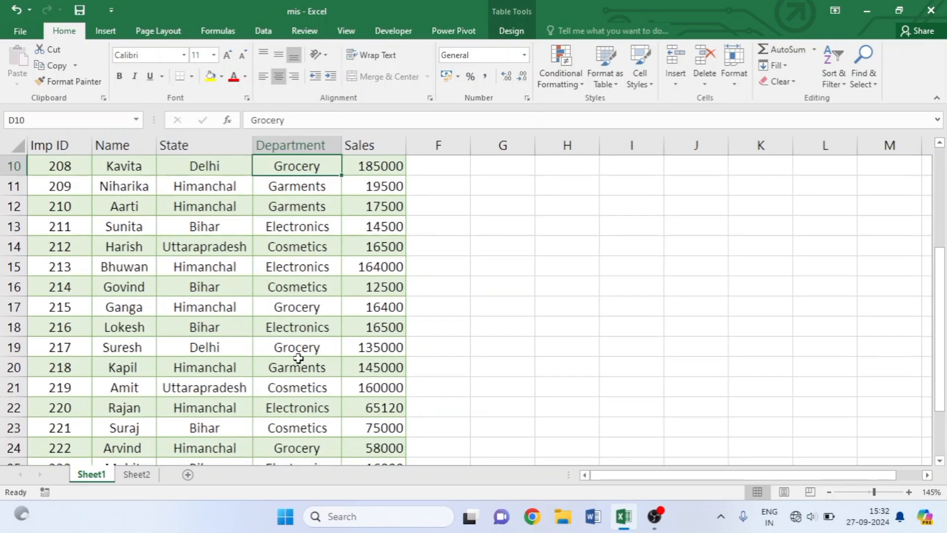
pyautogui.click(295, 350)
pyautogui.scroll(-2, 296, 390)
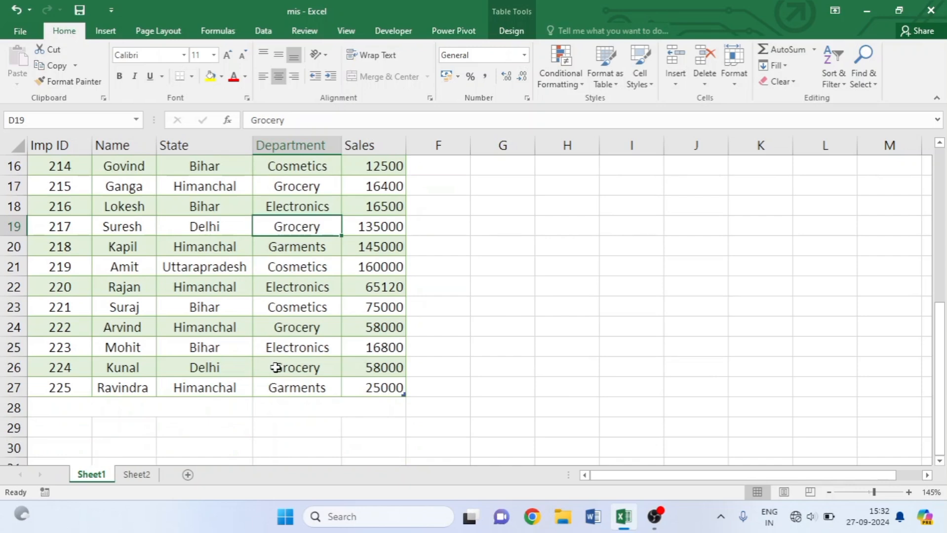
pyautogui.scroll(5, 276, 368)
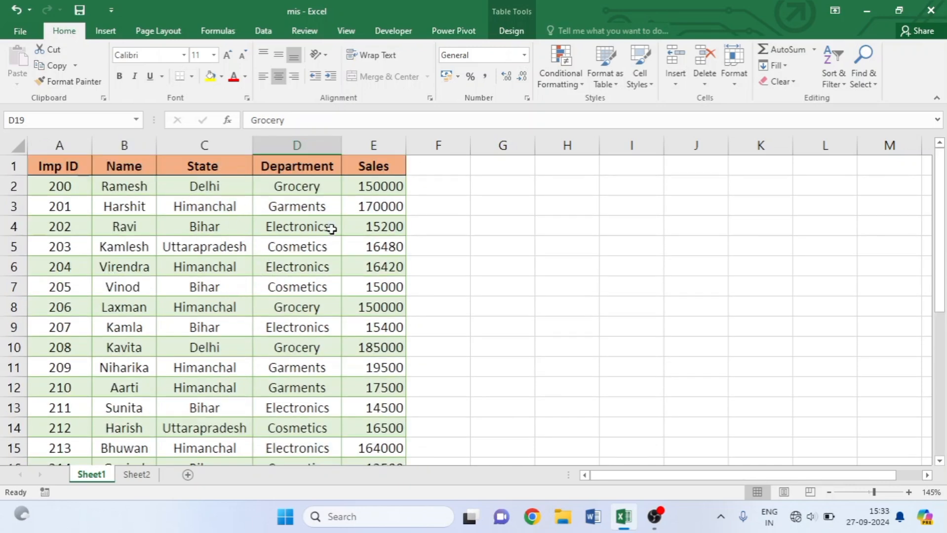
pyautogui.click(380, 292)
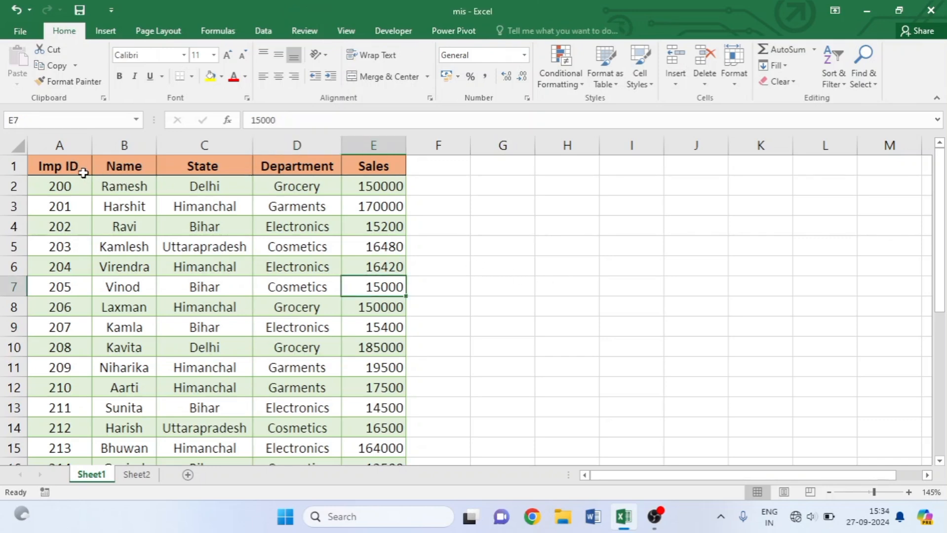
# Convert the data range A1:E27 into a table that has headers.
pyautogui.click(79, 167)
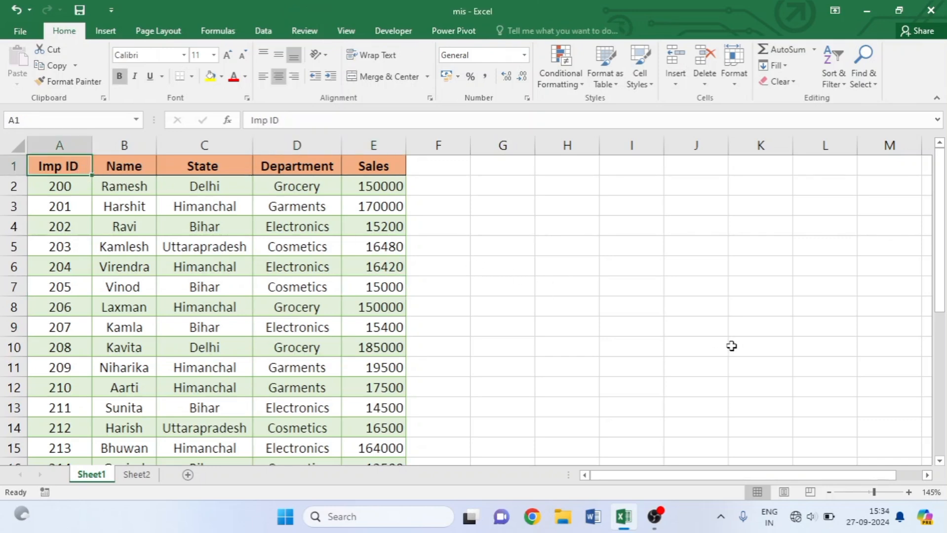
pyautogui.hotkey('ctrl', 'shift', 'Right')
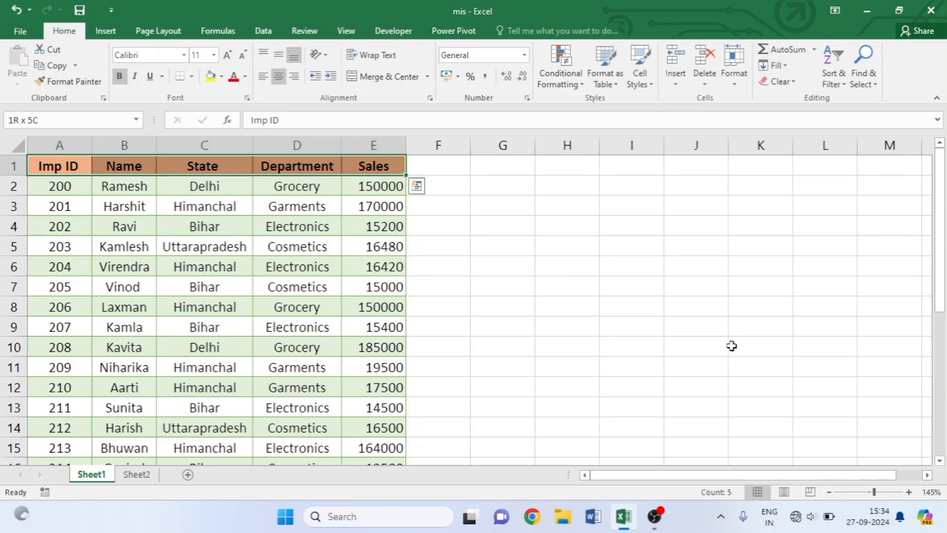
pyautogui.hotkey('ctrl', 'shift', 'Down')
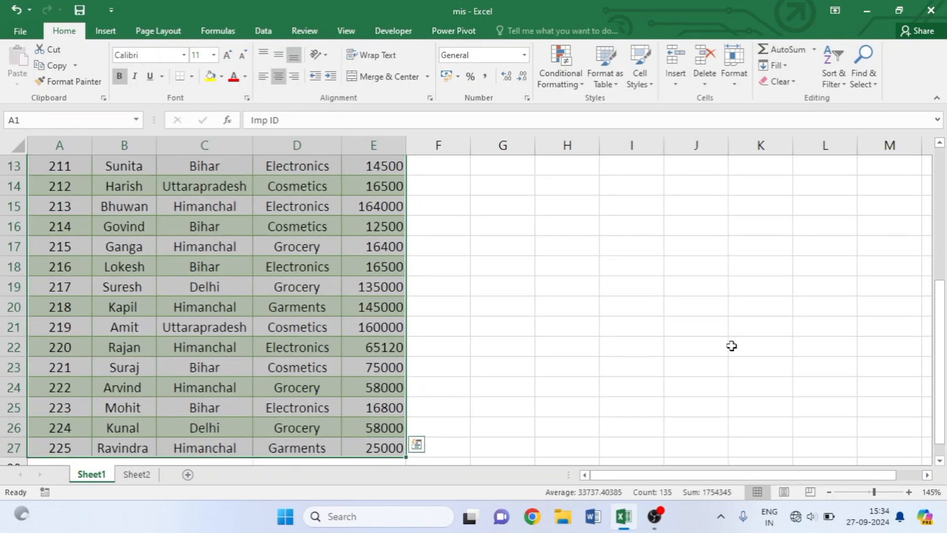
pyautogui.scroll(4, 602, 333)
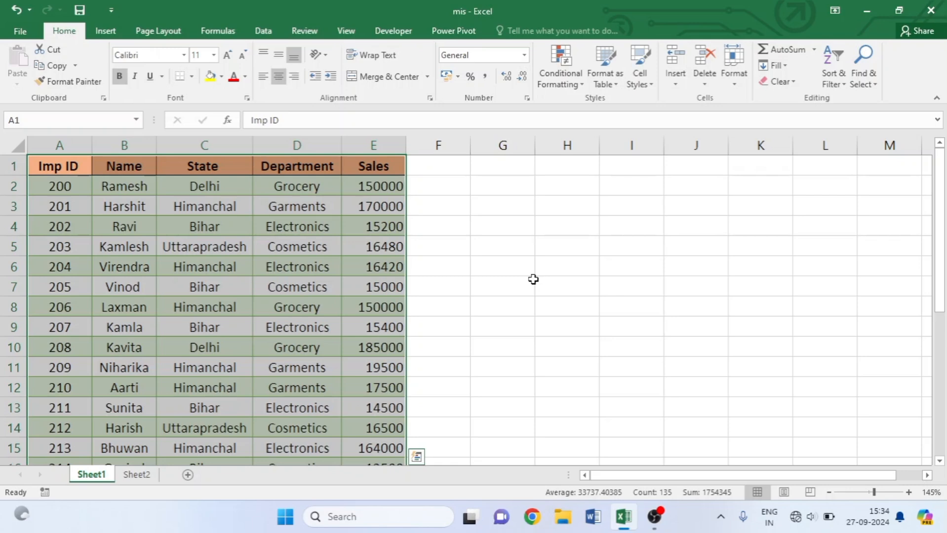
pyautogui.click(114, 33)
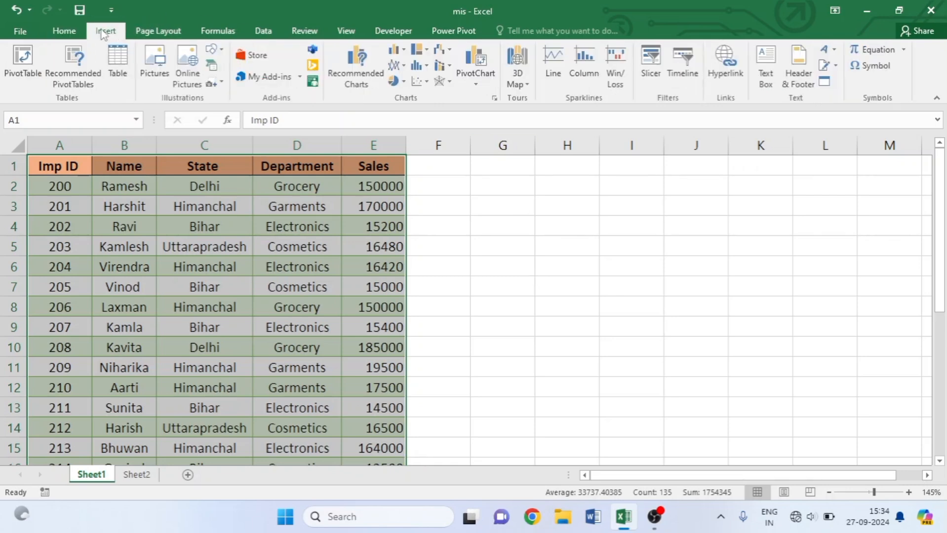
pyautogui.click(111, 69)
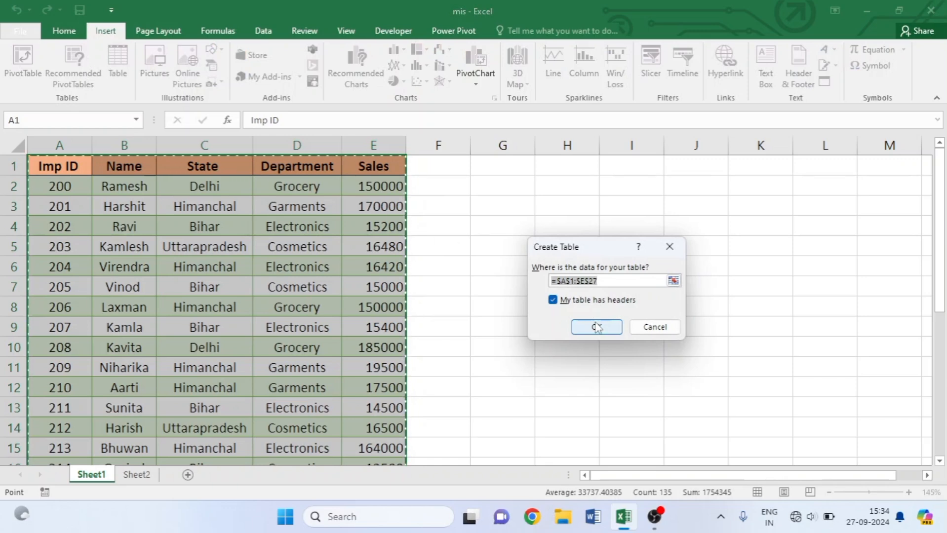
pyautogui.click(596, 327)
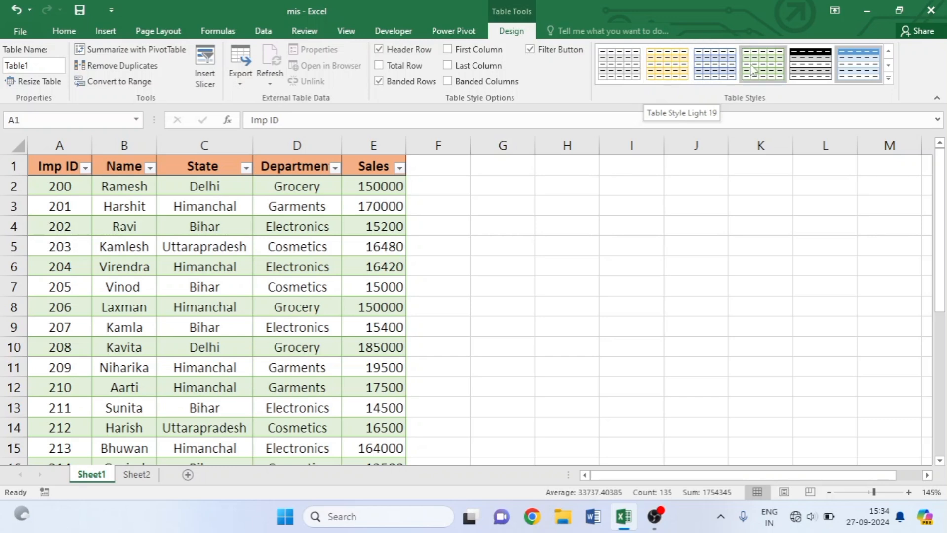
# Apply the blue gridded style from the Light table styles to the new table.
pyautogui.click(889, 78)
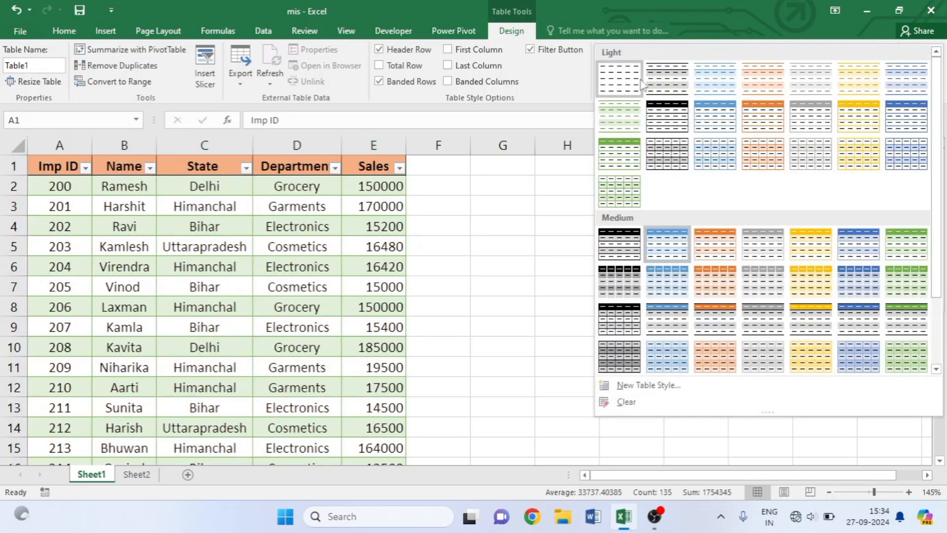
pyautogui.click(716, 157)
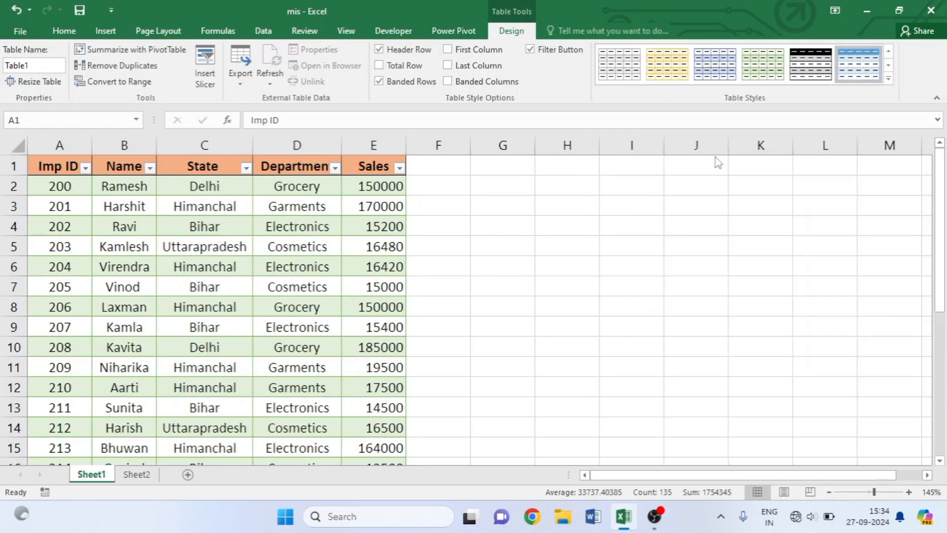
pyautogui.click(497, 200)
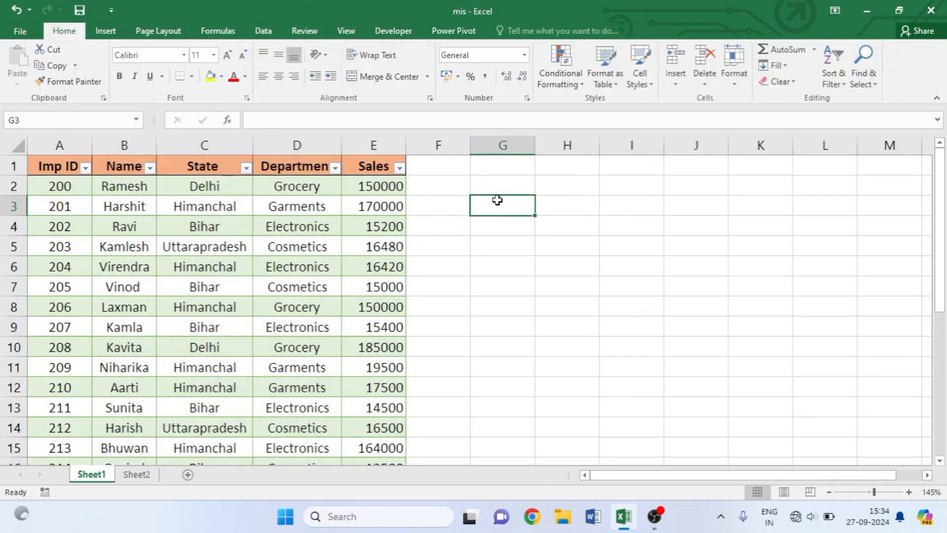
# Insert slicers for the State and Department fields of the table.
pyautogui.click(174, 206)
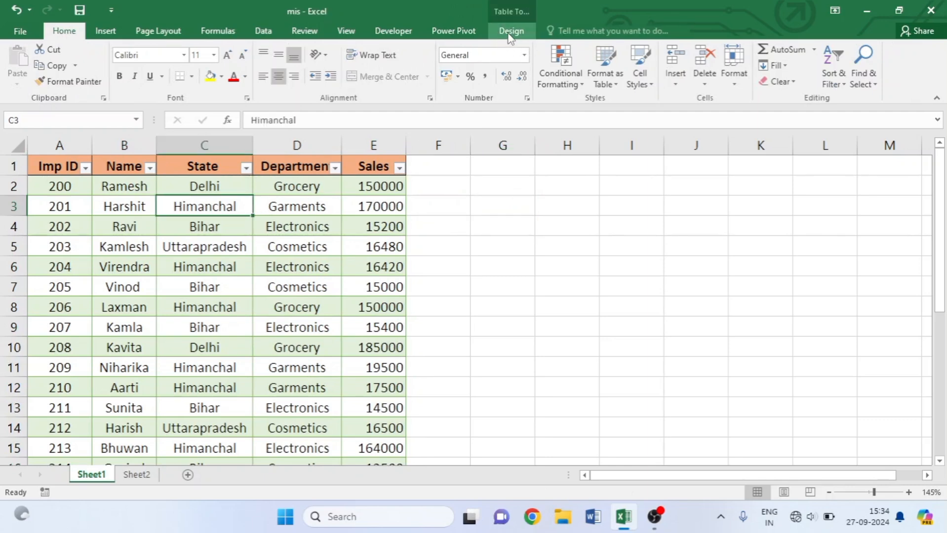
pyautogui.click(510, 31)
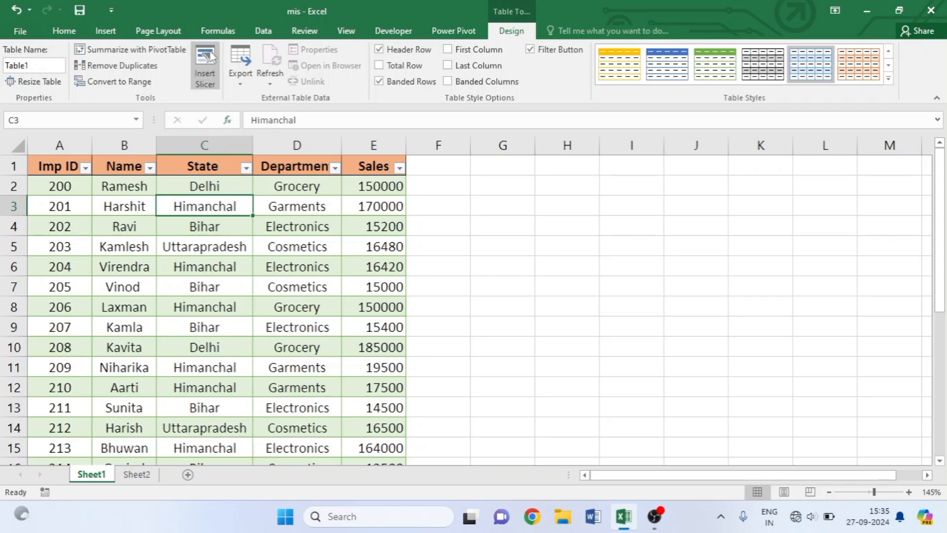
pyautogui.click(206, 78)
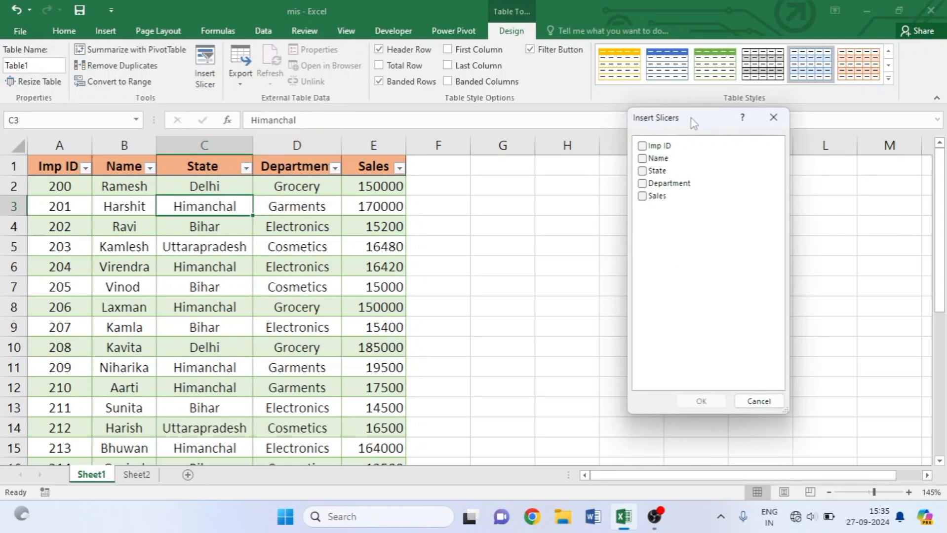
pyautogui.click(643, 172)
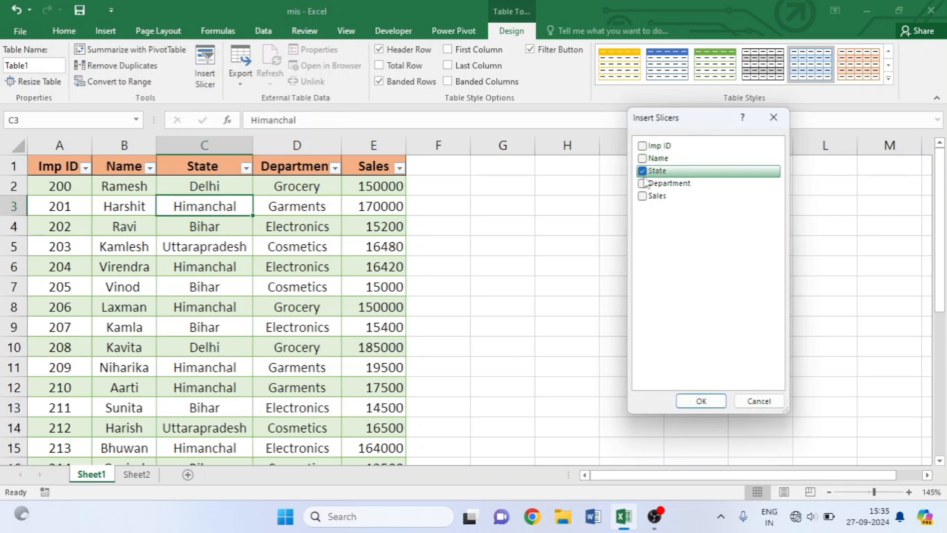
pyautogui.click(643, 183)
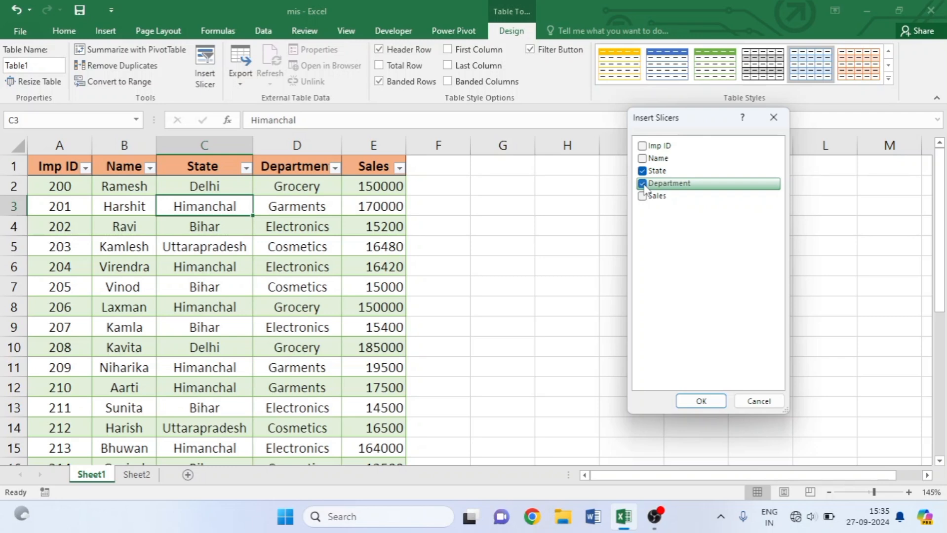
pyautogui.click(702, 401)
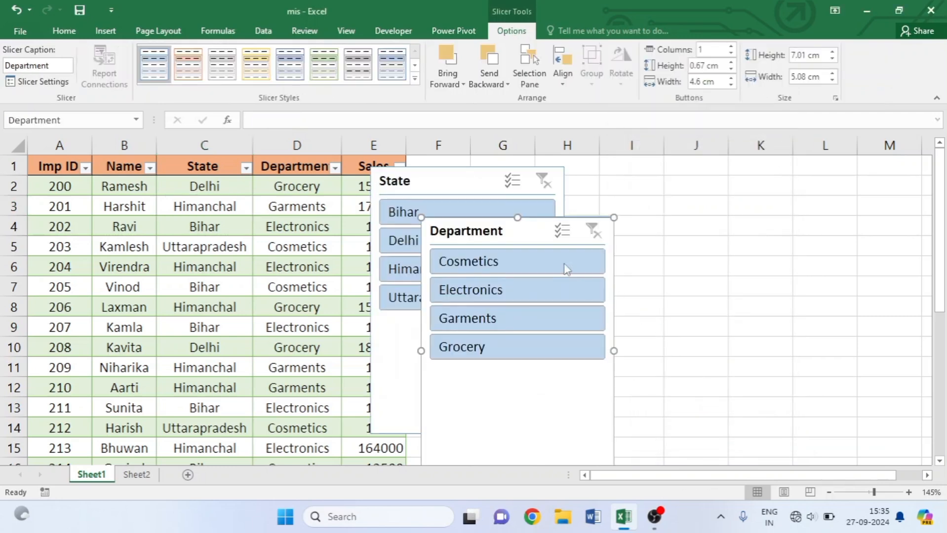
# Arrange the State and Department slicers side by side in the empty columns beside the table, with State nearer the data.
pyautogui.moveTo(516, 230); pyautogui.dragTo(669, 178)
pyautogui.moveTo(479, 175); pyautogui.dragTo(469, 178)
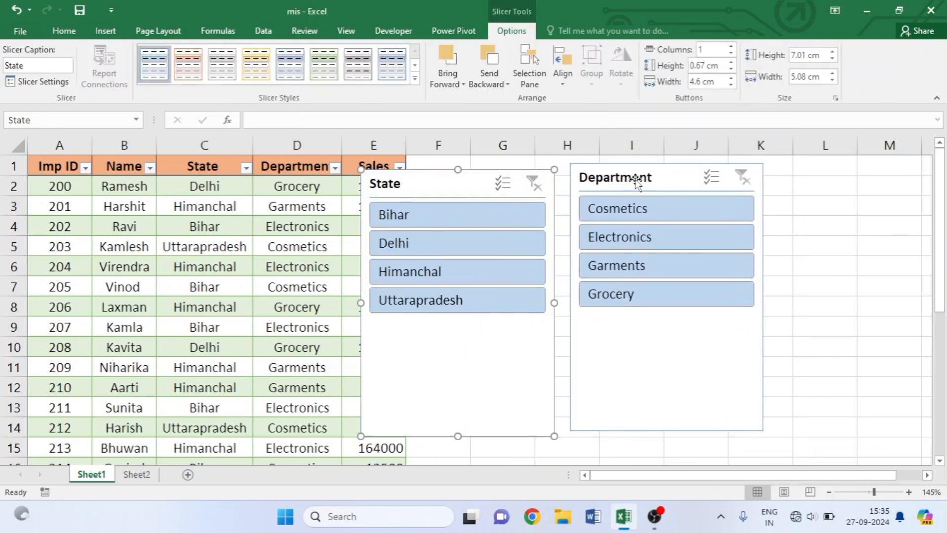
pyautogui.moveTo(637, 183); pyautogui.dragTo(719, 178)
pyautogui.moveTo(455, 180); pyautogui.dragTo(539, 166)
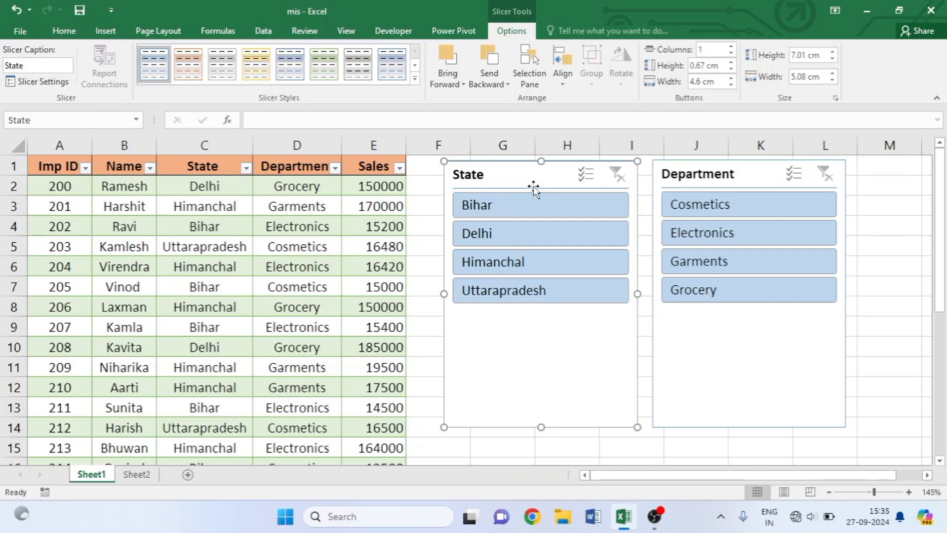
# Try the slicers by filtering the table to Bihar and to Cosmetics, clear the filters, and view the full data.
pyautogui.click(531, 204)
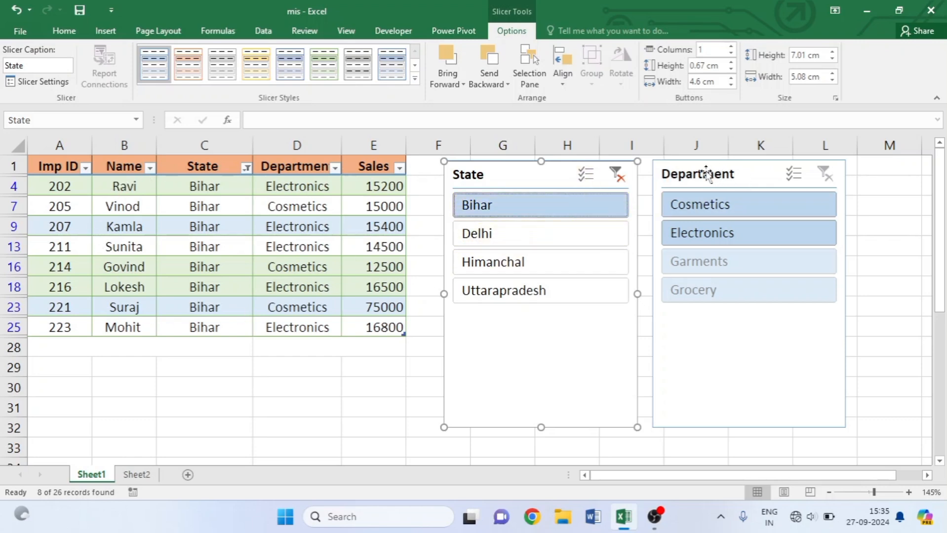
pyautogui.click(701, 205)
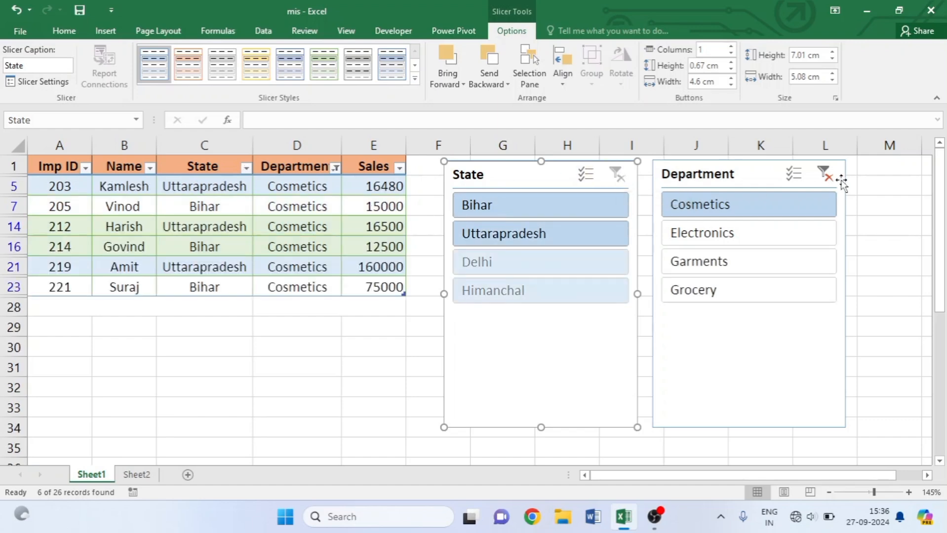
pyautogui.click(824, 174)
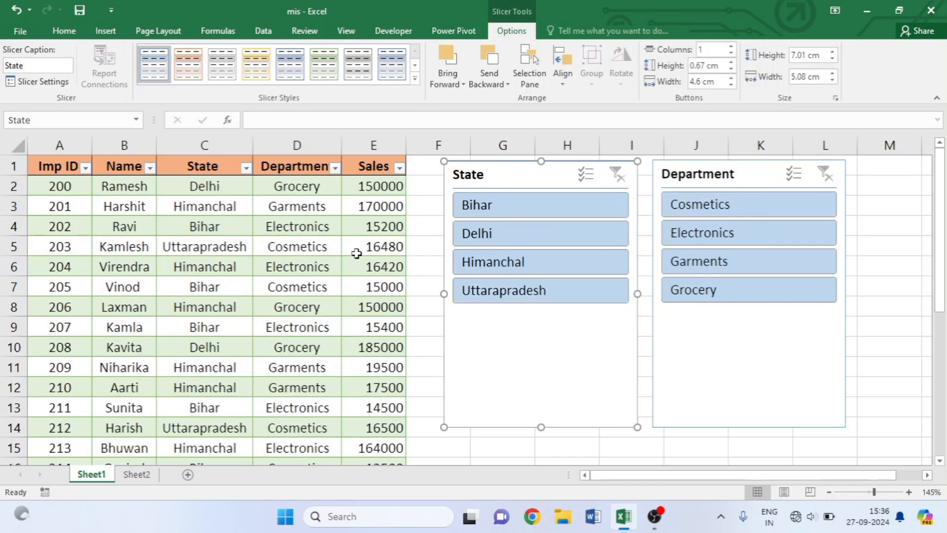
pyautogui.moveTo(940, 254); pyautogui.dragTo(940, 401)
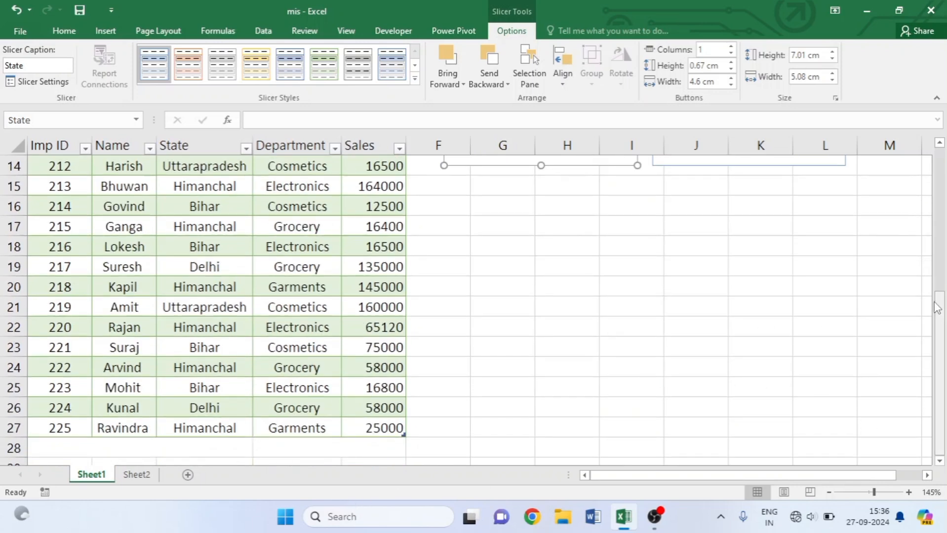
# Merge and center cells A28:C28, and merge and center D28:E28, in the empty row directly below the table.
pyautogui.moveTo(939, 307); pyautogui.dragTo(939, 316)
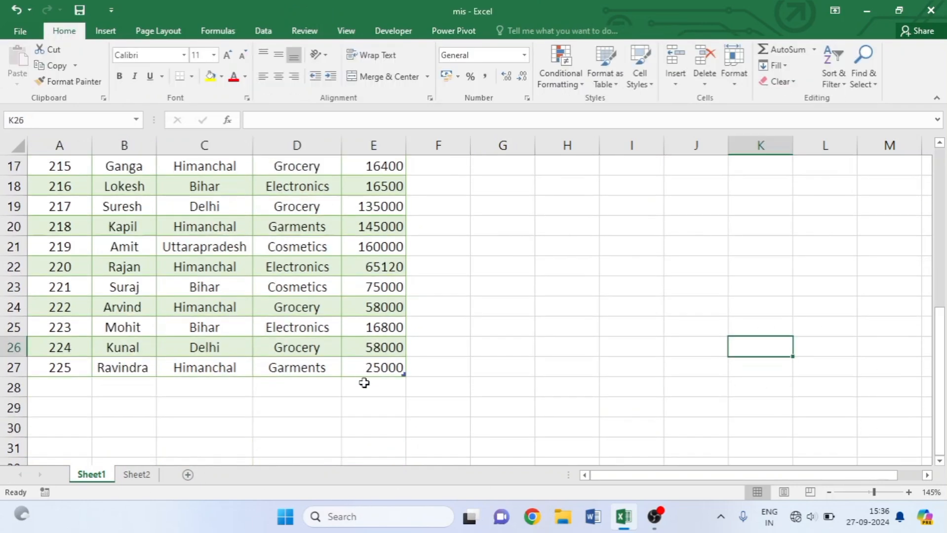
pyautogui.click(364, 383)
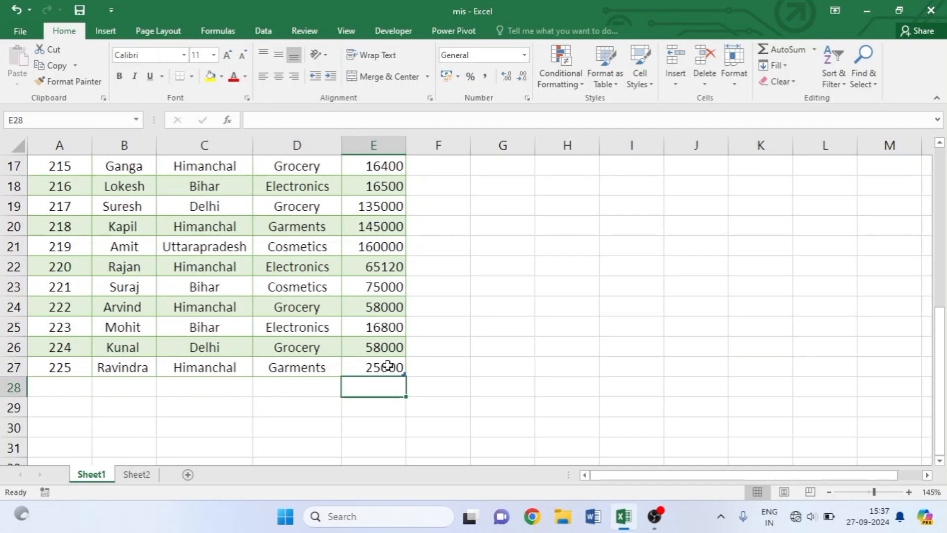
pyautogui.moveTo(46, 390); pyautogui.dragTo(198, 391)
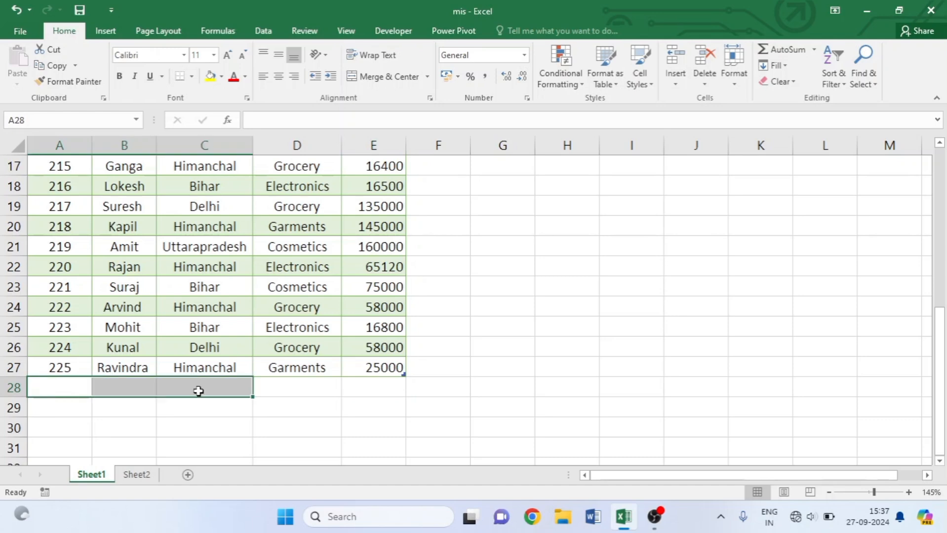
pyautogui.click(394, 82)
pyautogui.moveTo(317, 389); pyautogui.dragTo(391, 389)
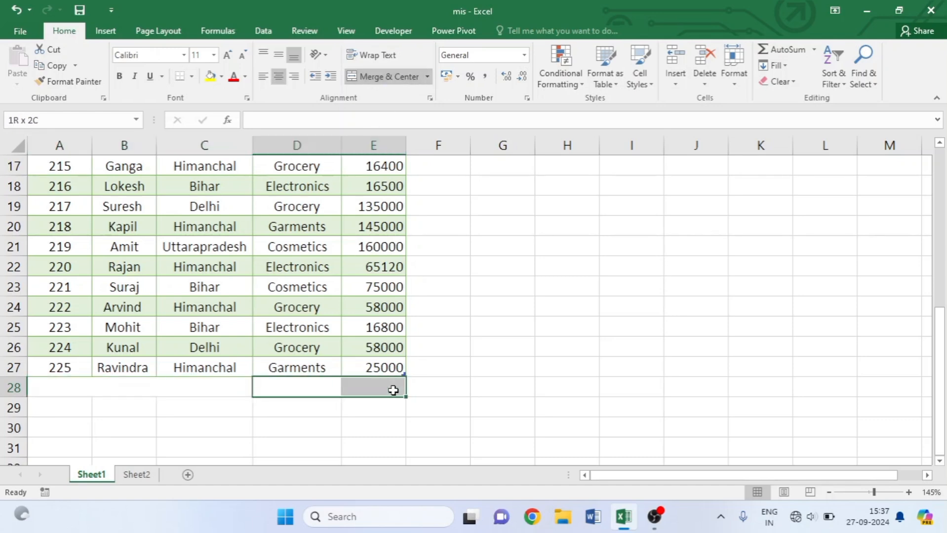
pyautogui.click(389, 77)
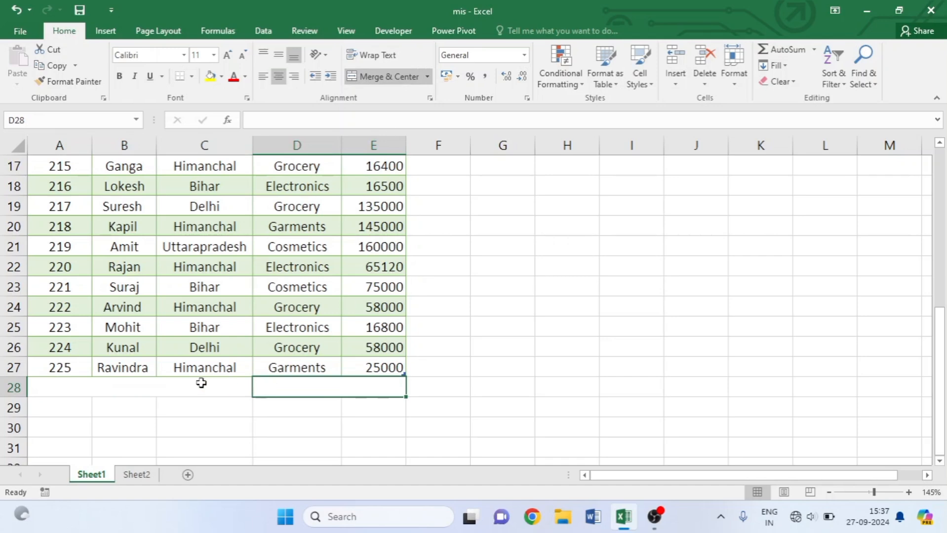
# Apply all borders to both merged cells in row 28.
pyautogui.moveTo(114, 388); pyautogui.dragTo(302, 390)
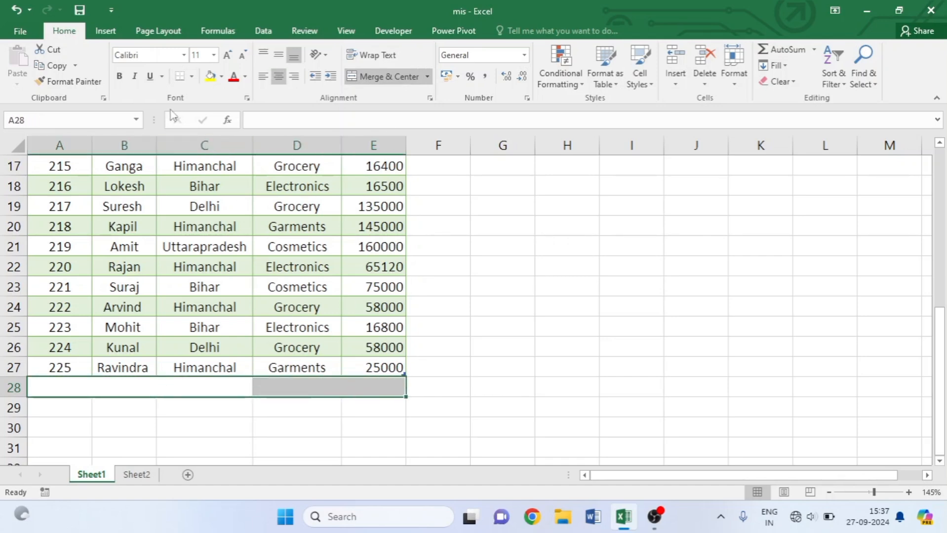
pyautogui.click(192, 76)
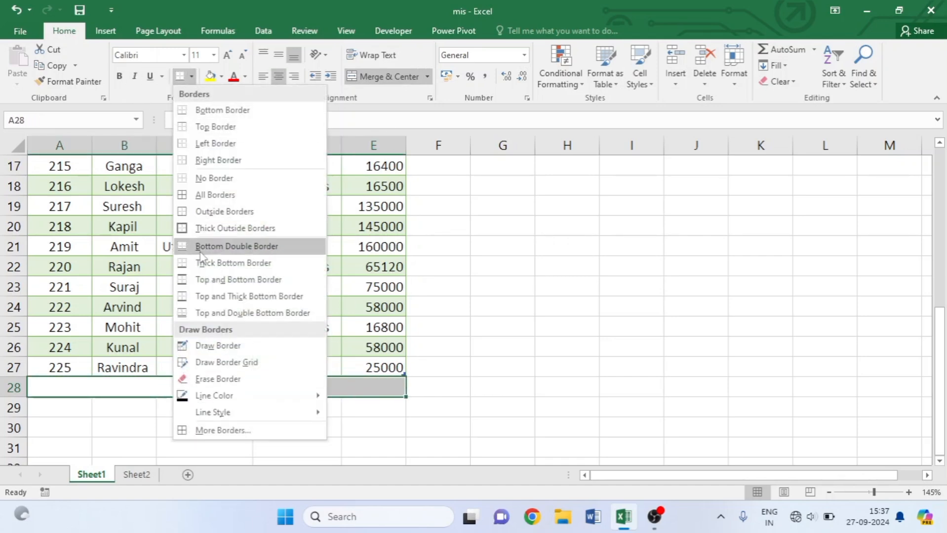
pyautogui.click(207, 194)
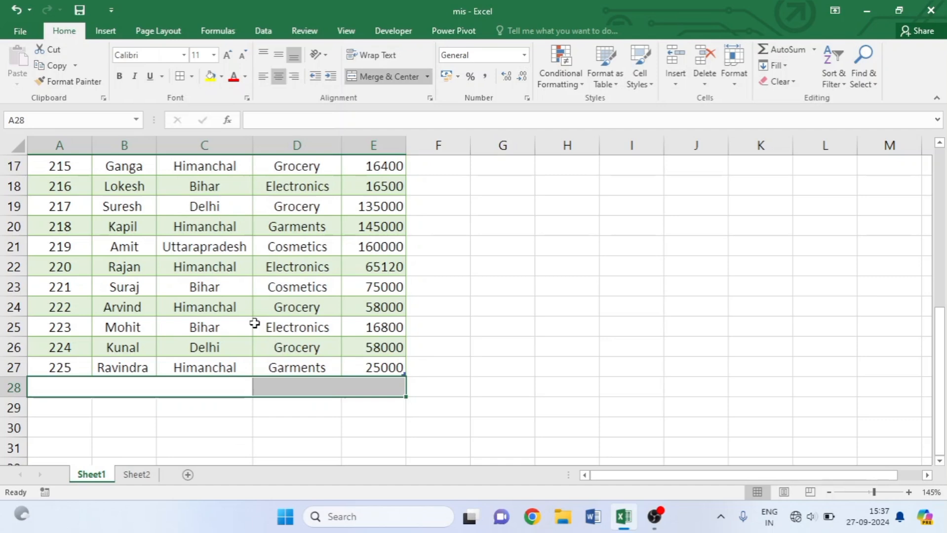
# Enter the label "Total" in the merged A28 cell and make both merged cells in row 28 bold.
pyautogui.click(197, 387)
pyautogui.moveTo(147, 406); pyautogui.dragTo(165, 402)
pyautogui.click(167, 392)
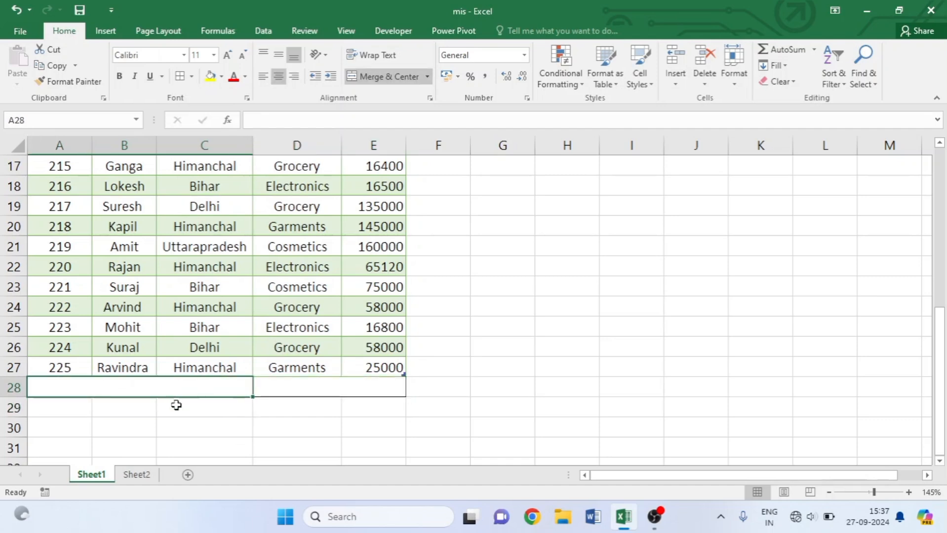
pyautogui.write('Total')
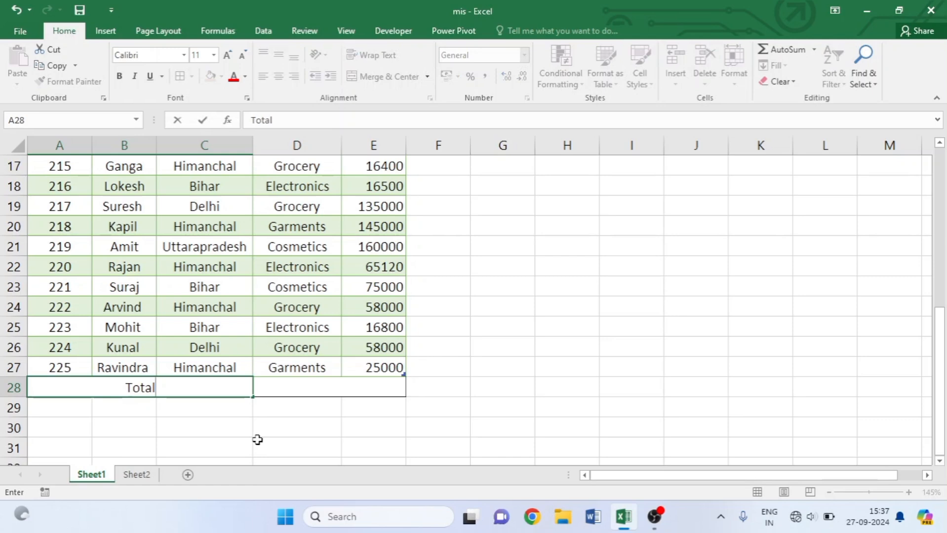
pyautogui.click(217, 400)
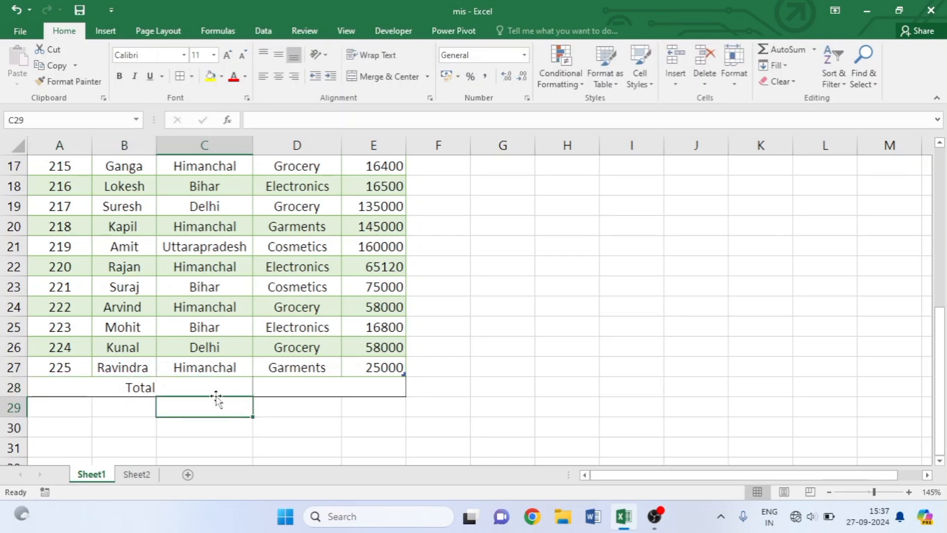
pyautogui.click(201, 387)
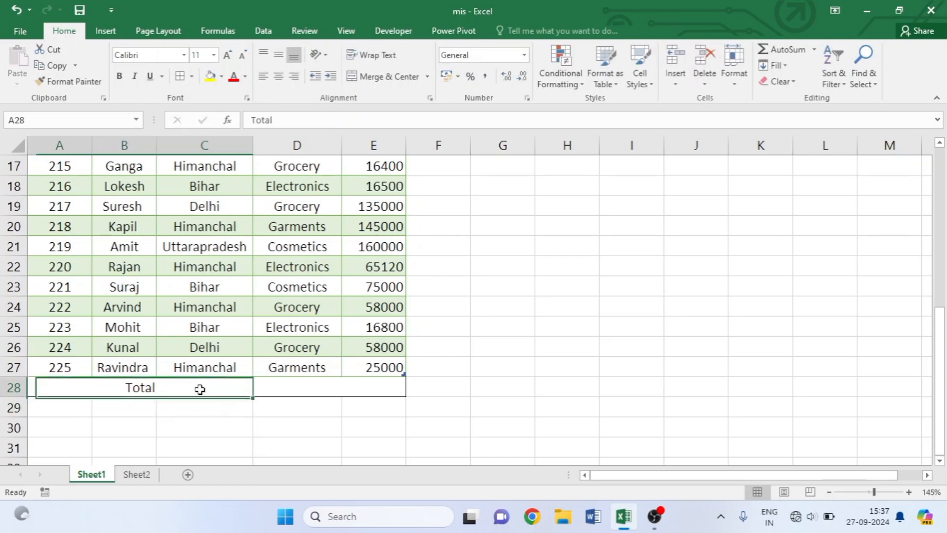
pyautogui.click(120, 77)
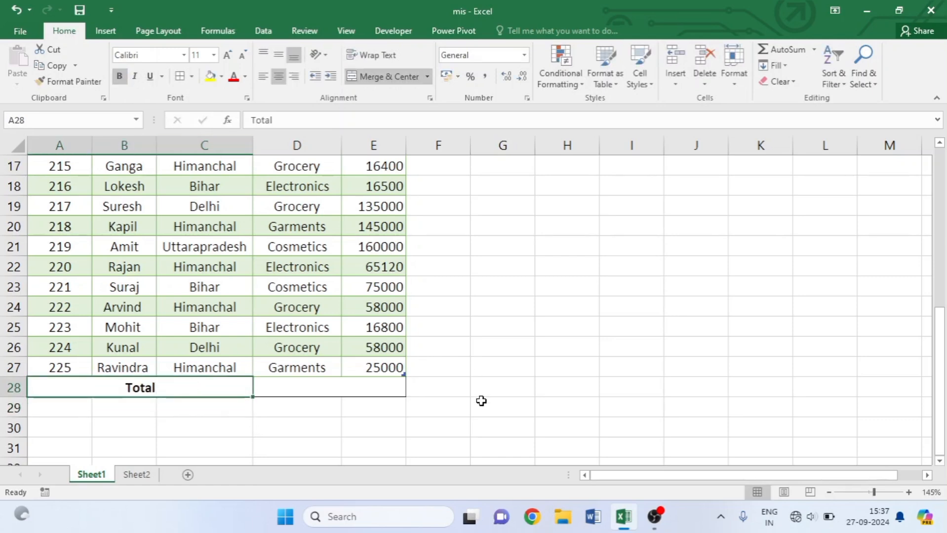
pyautogui.click(339, 385)
pyautogui.click(120, 77)
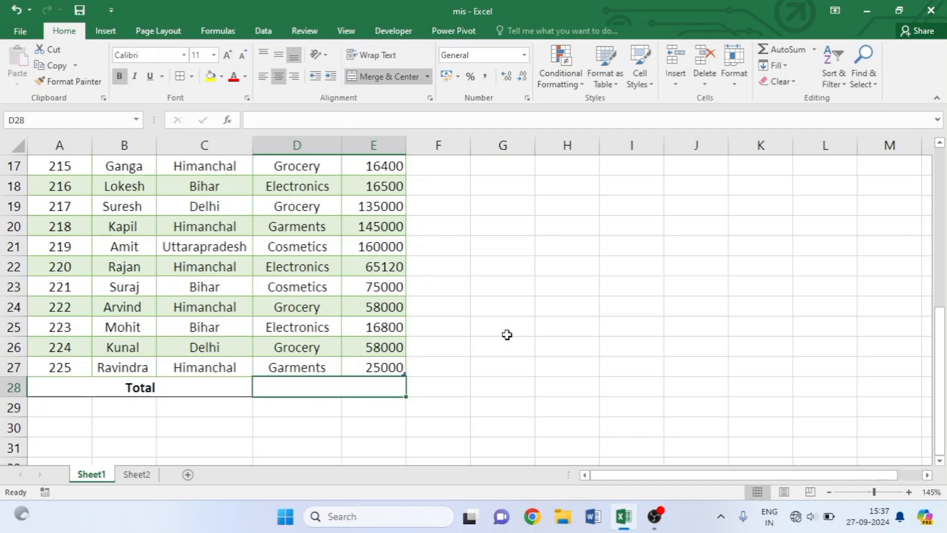
pyautogui.click(554, 400)
# Begin a SUBTOTAL formula in the merged D28 cell, using function number 9 (SUM).
pyautogui.click(359, 385)
pyautogui.scroll(5, 359, 385)
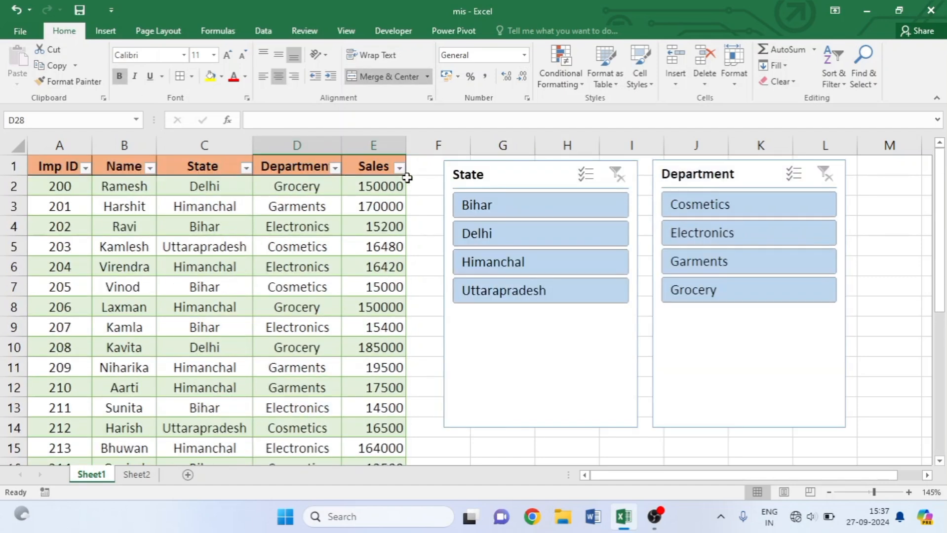
pyautogui.scroll(-4, 395, 188)
pyautogui.scroll(-4, 386, 196)
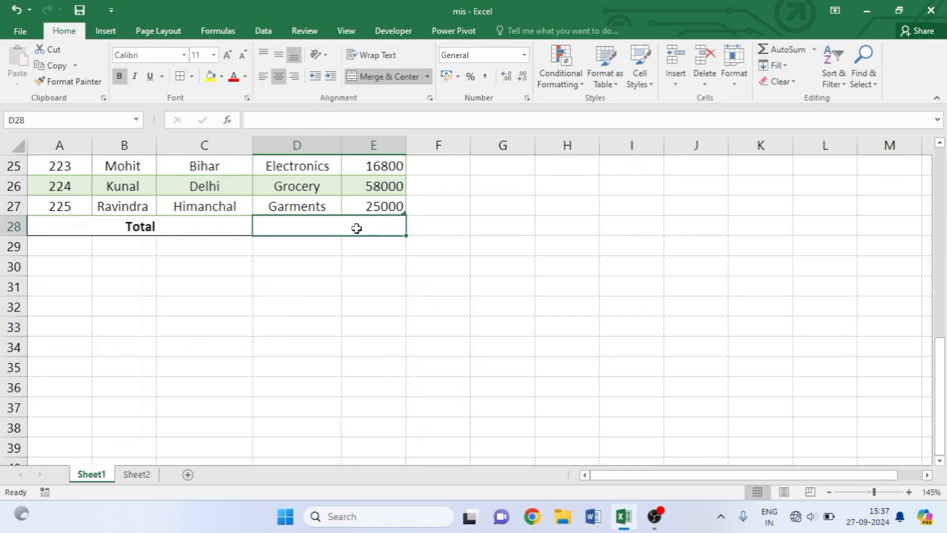
pyautogui.scroll(1, 357, 228)
pyautogui.write('=')
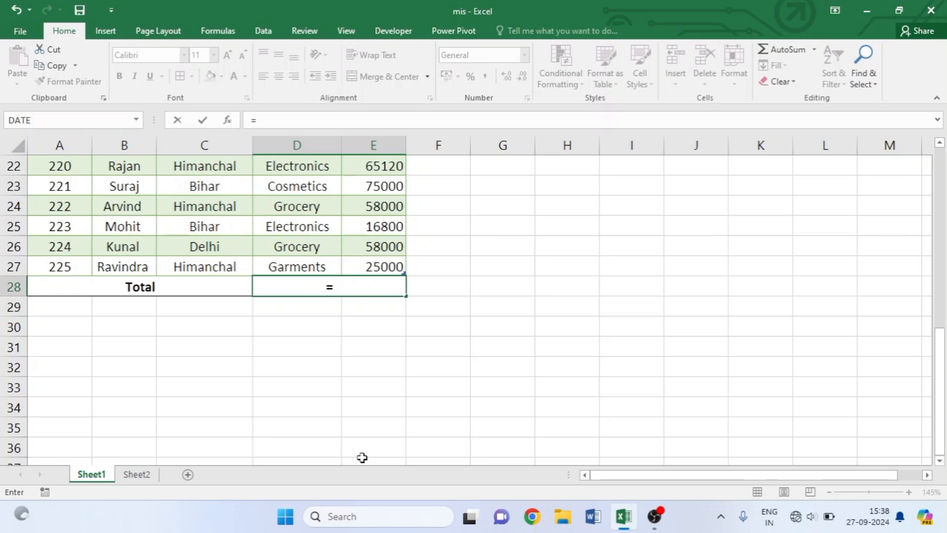
pyautogui.write('sub')
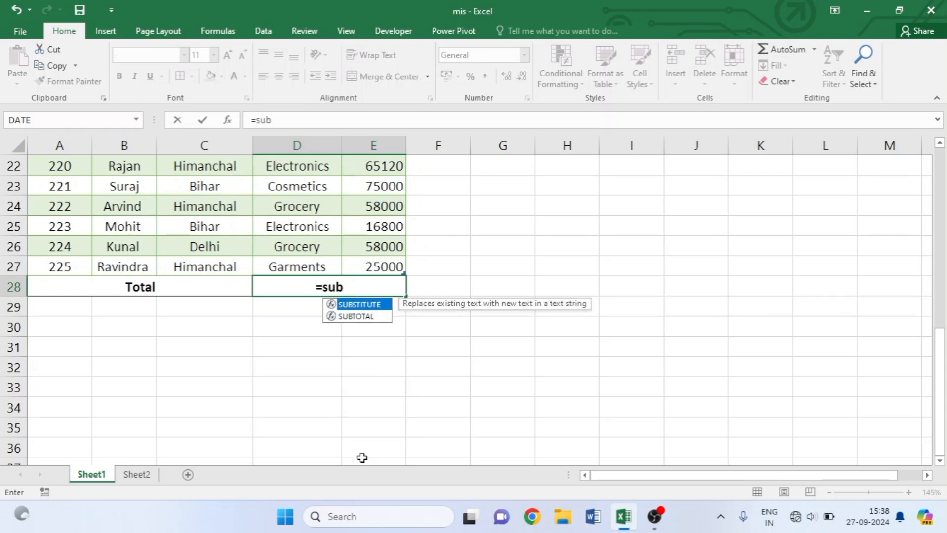
pyautogui.write('to')
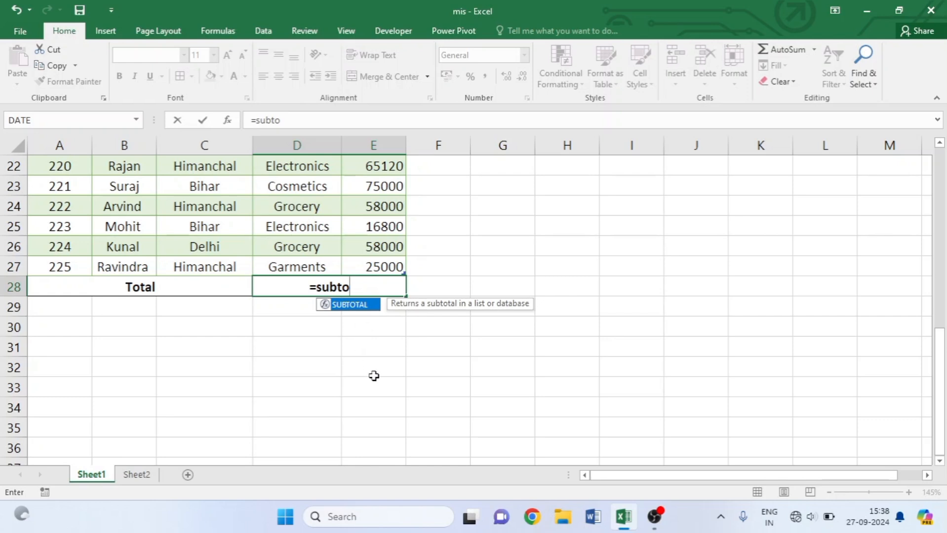
pyautogui.press('Tab')
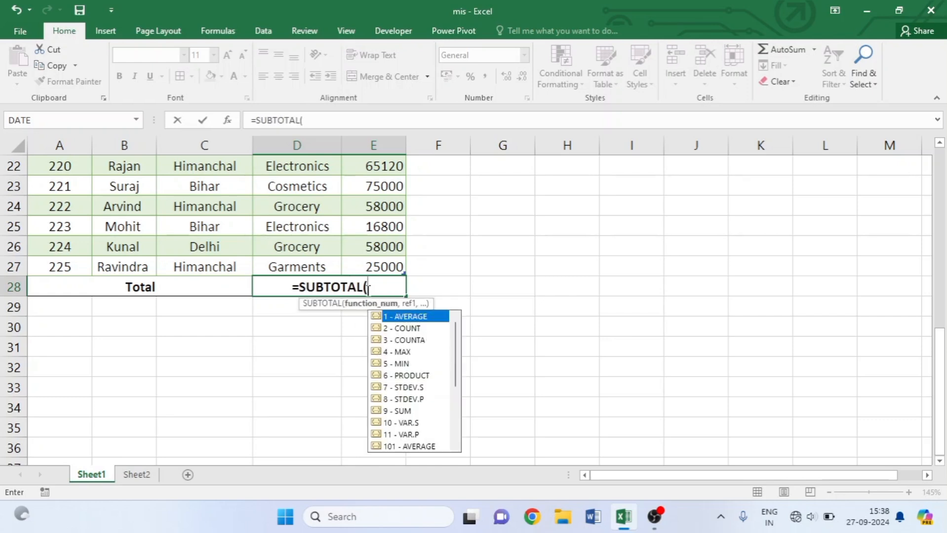
pyautogui.click(398, 411)
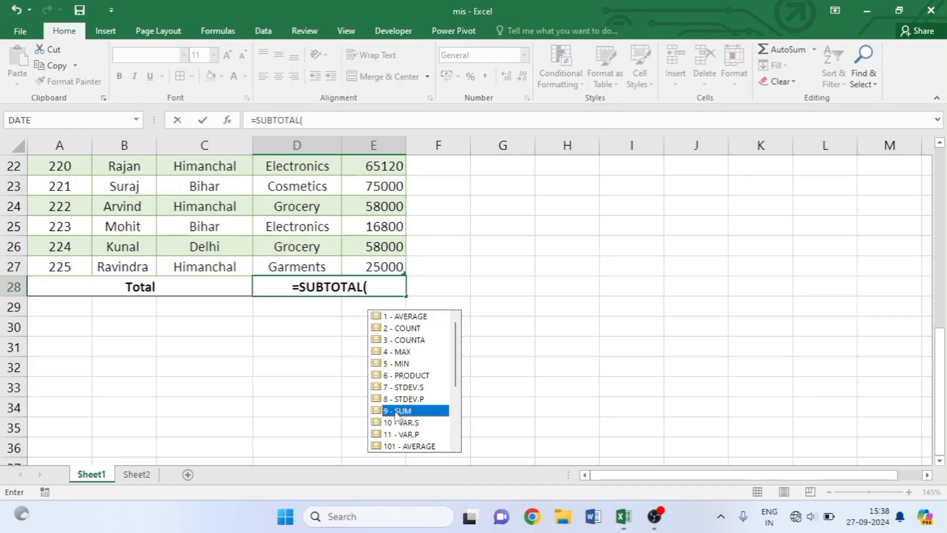
pyautogui.doubleClick(397, 412)
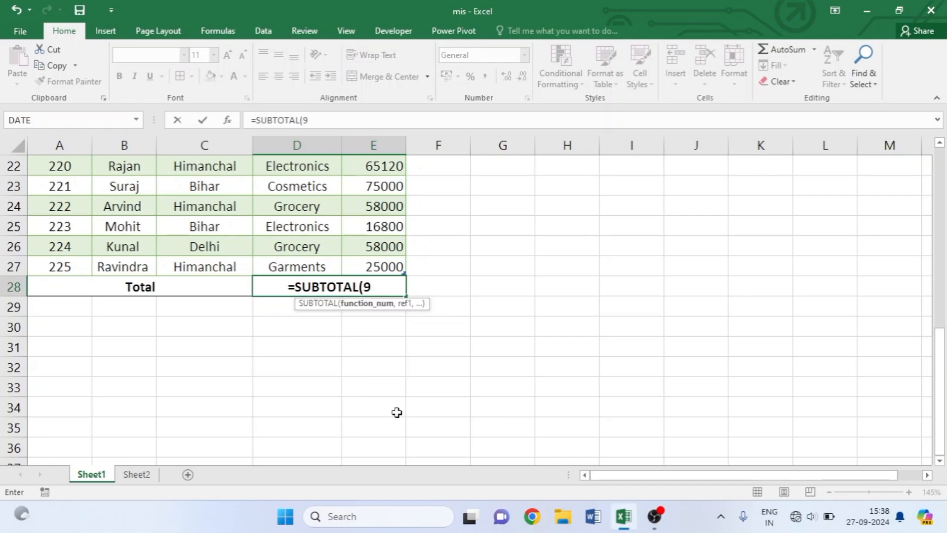
pyautogui.write(',')
# Complete the formula as =SUBTOTAL(9,Table1[Sales]) by referencing sales cells E2 to E27, and right-align the result.
pyautogui.scroll(3, 363, 225)
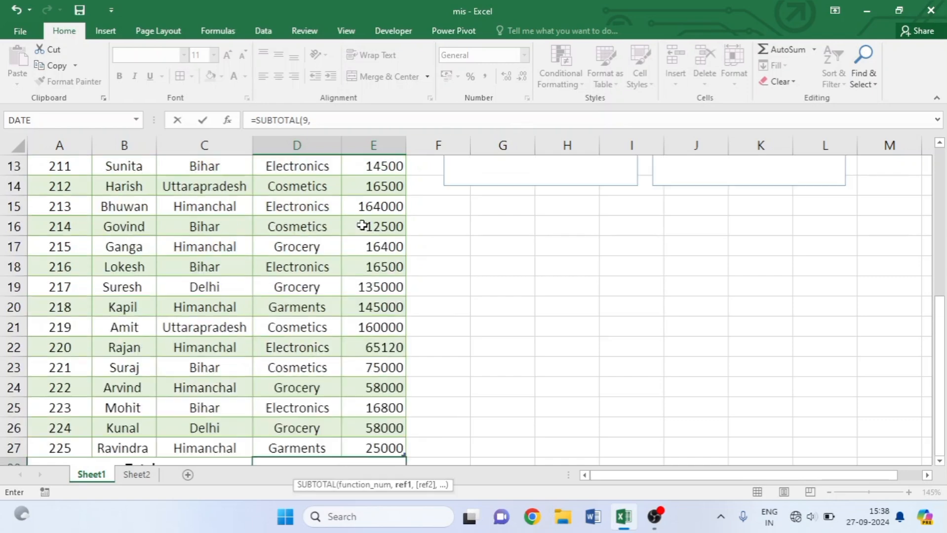
pyautogui.scroll(4, 363, 225)
pyautogui.click(383, 188)
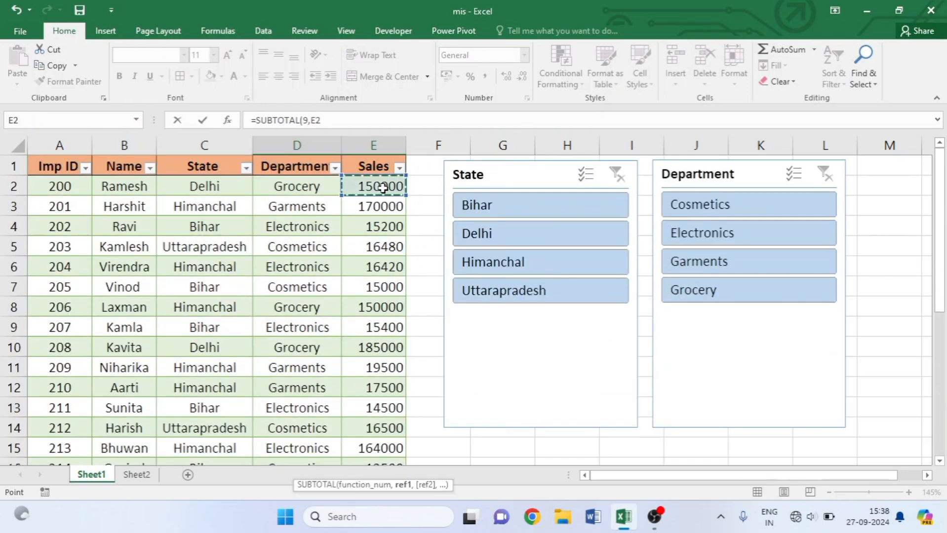
pyautogui.hotkey('shift', 'Down')
pyautogui.hotkey('shift', 'Down')
pyautogui.hotkey('shift', 'Down')
pyautogui.hotkey('shift', 'Down')
pyautogui.hotkey('shift', 'Down')
pyautogui.hotkey('shift', 'Down')
pyautogui.hotkey('shift', 'Down')
pyautogui.hotkey('shift', 'Down')
pyautogui.hotkey('shift', 'Down')
pyautogui.hotkey('shift', 'Down')
pyautogui.hotkey('shift', 'Down')
pyautogui.hotkey('shift', 'Down')
pyautogui.hotkey('shift', 'Down')
pyautogui.hotkey('shift', 'Down')
pyautogui.hotkey('shift', 'Down')
pyautogui.hotkey('shift', 'Down')
pyautogui.hotkey('shift', 'Down')
pyautogui.hotkey('shift', 'Down')
pyautogui.hotkey('shift', 'Down')
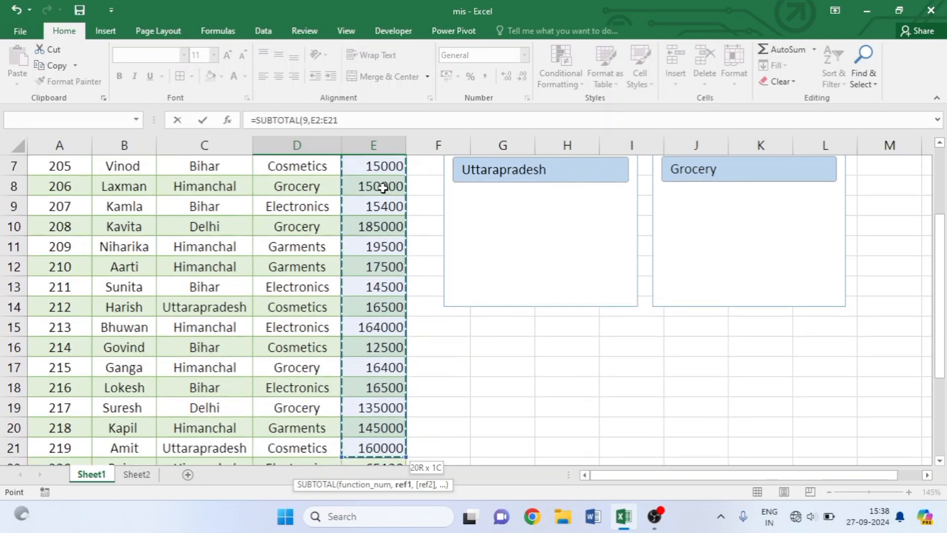
pyautogui.hotkey('shift', 'Down')
pyautogui.hotkey('shift', 'Down')
pyautogui.hotkey('shift', 'Down')
pyautogui.hotkey('shift', 'Down')
pyautogui.hotkey('shift', 'Down')
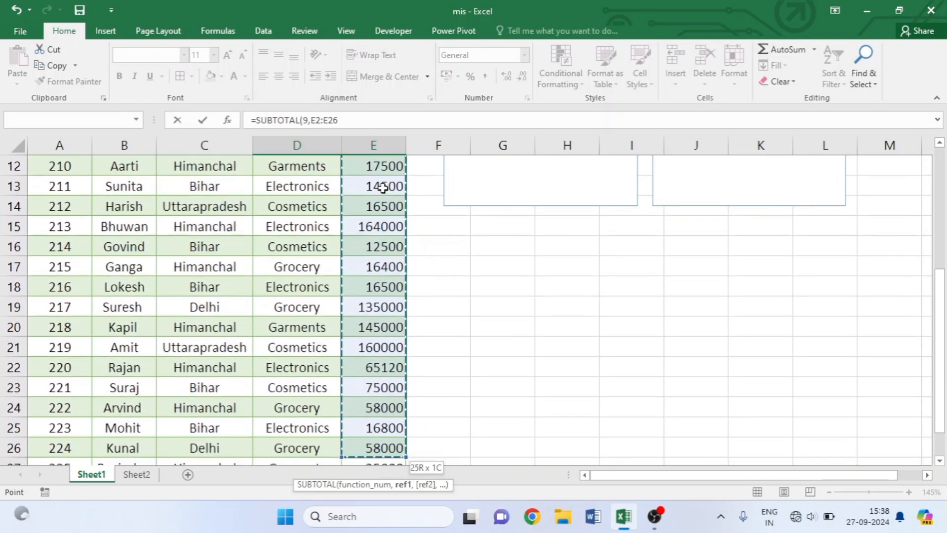
pyautogui.hotkey('shift', 'Down')
pyautogui.hotkey('shift', 'Left')
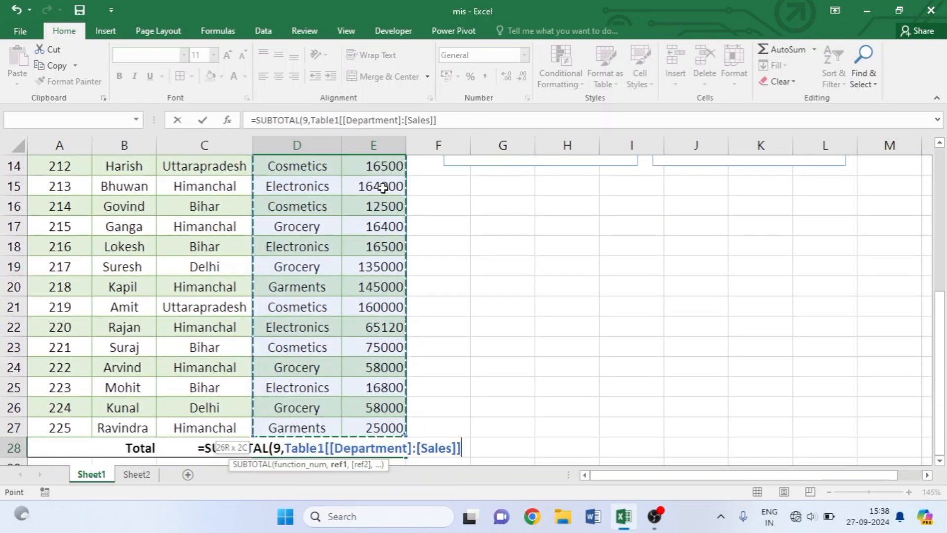
pyautogui.hotkey('shift', 'Right')
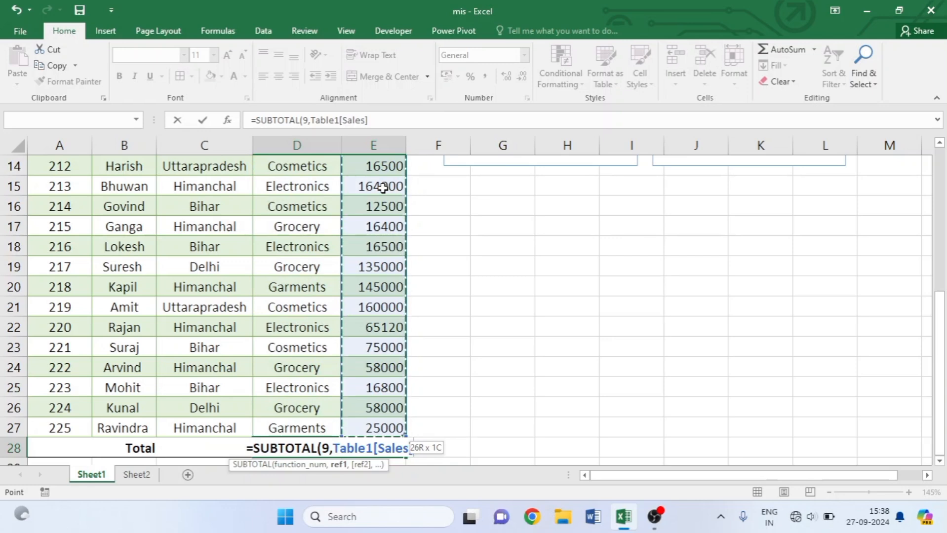
pyautogui.write(')')
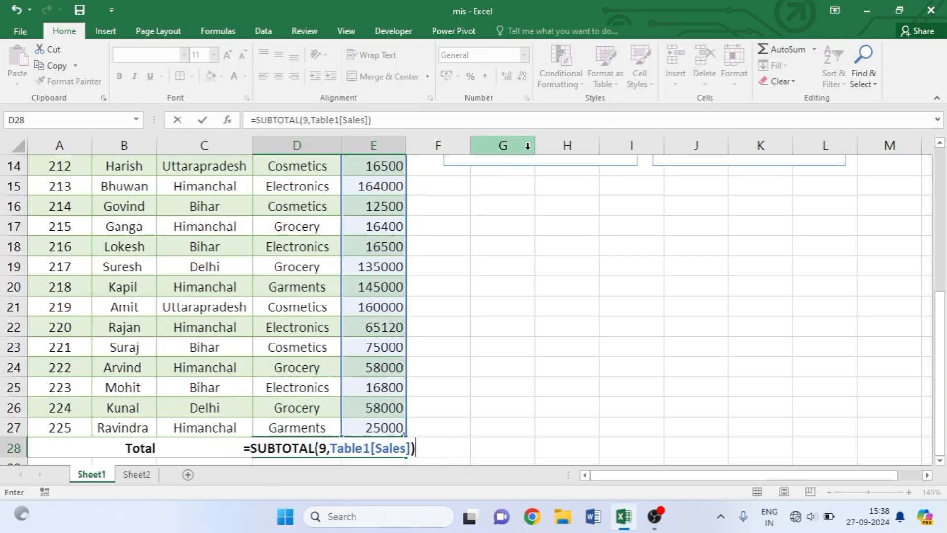
pyautogui.scroll(-1, 547, 285)
pyautogui.press('Return')
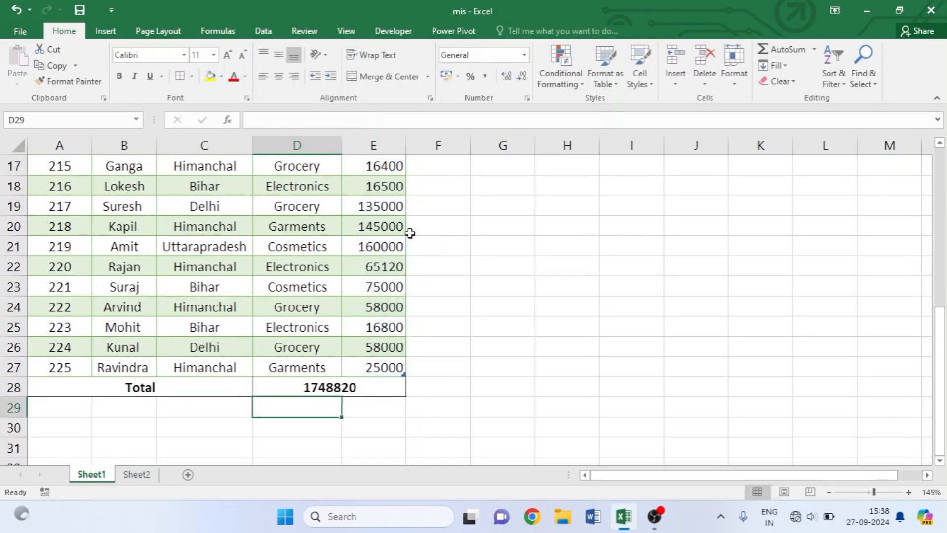
pyautogui.click(368, 390)
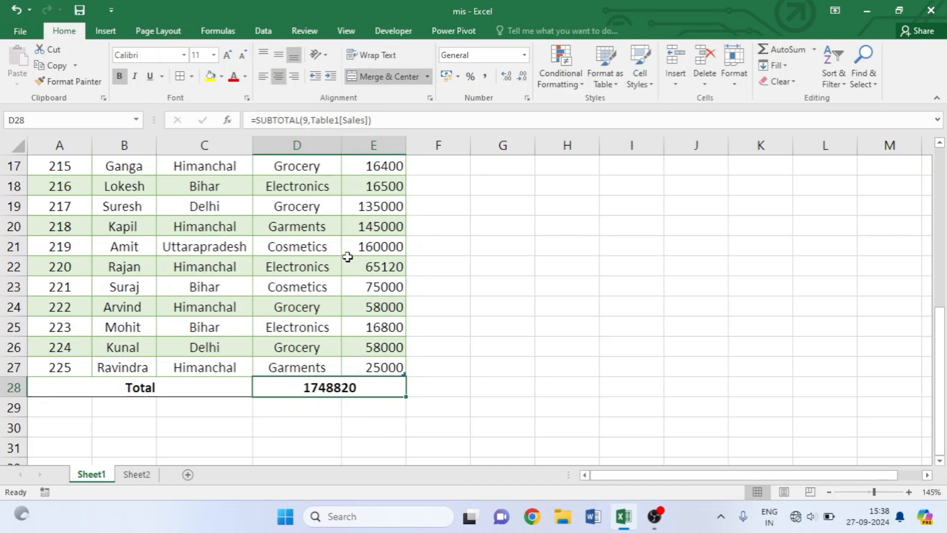
pyautogui.click(294, 76)
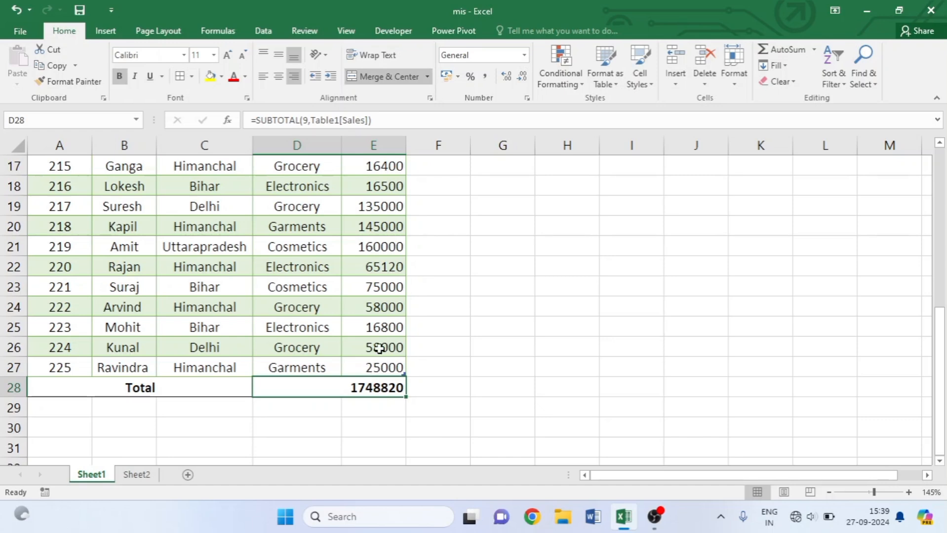
# Filter the table with the slicers to State Bihar and Department Electronics to test the total row.
pyautogui.scroll(5, 380, 326)
pyautogui.scroll(1, 387, 187)
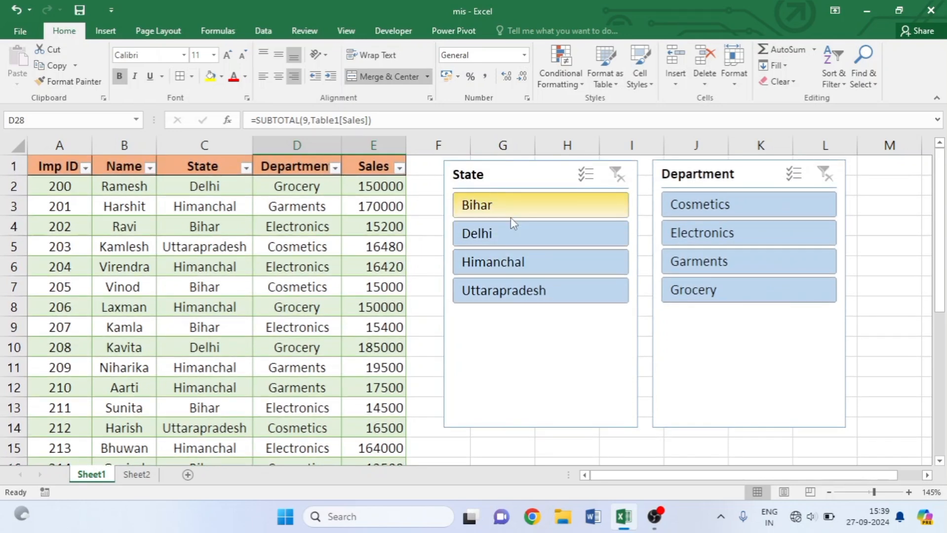
pyautogui.click(543, 211)
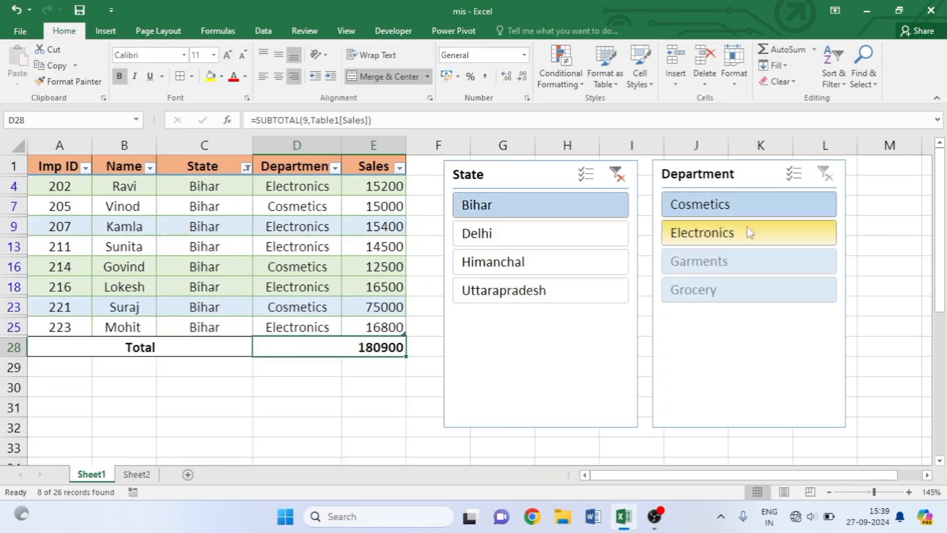
pyautogui.click(713, 242)
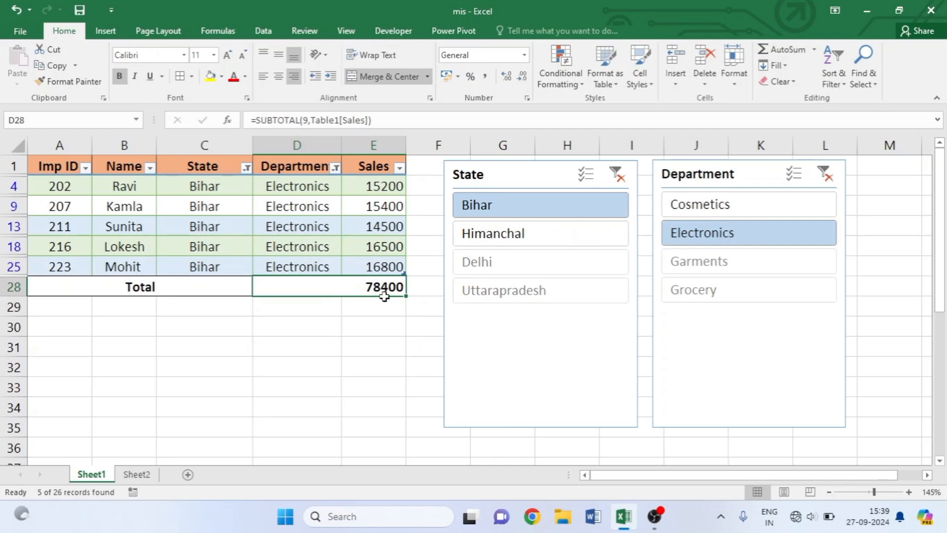
# Switch the Department slicer to Cosmetics to review the SUBTOTAL formula in D28, and clear both slicer filters.
pyautogui.click(687, 212)
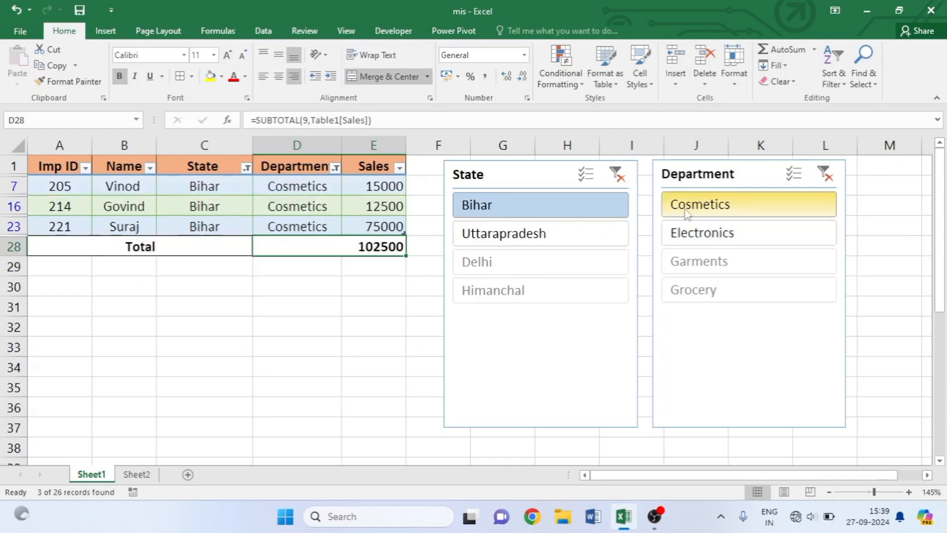
pyautogui.doubleClick(358, 245)
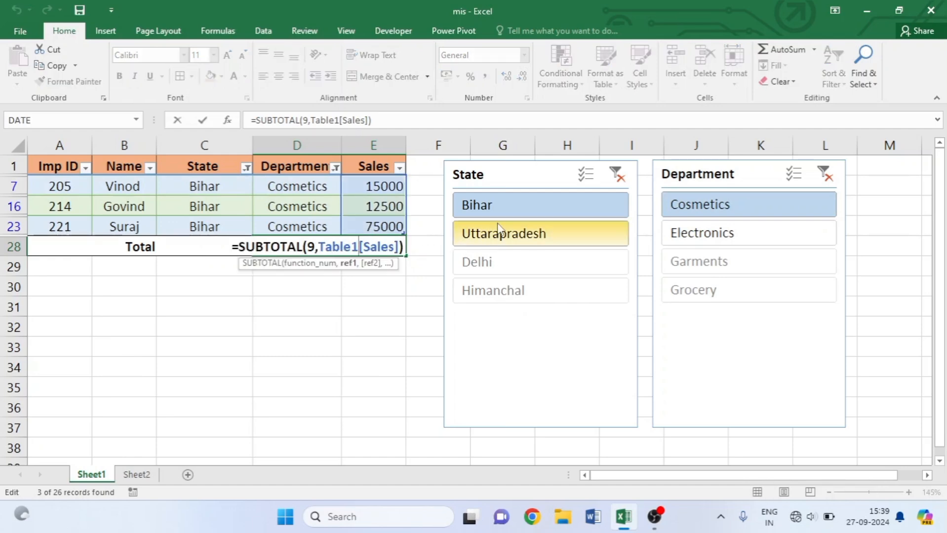
pyautogui.hotkey('ctrl', 'Return')
pyautogui.click(832, 178)
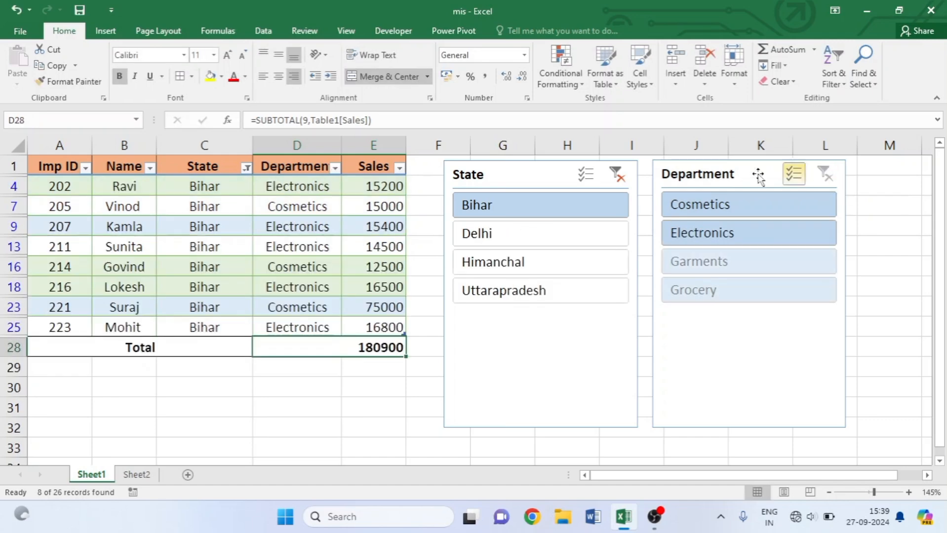
pyautogui.click(618, 174)
# Replace the total formula in merged cell D28 with =SUM(Table1[Sales]), referencing the whole Sales column of the table.
pyautogui.scroll(-7, 353, 290)
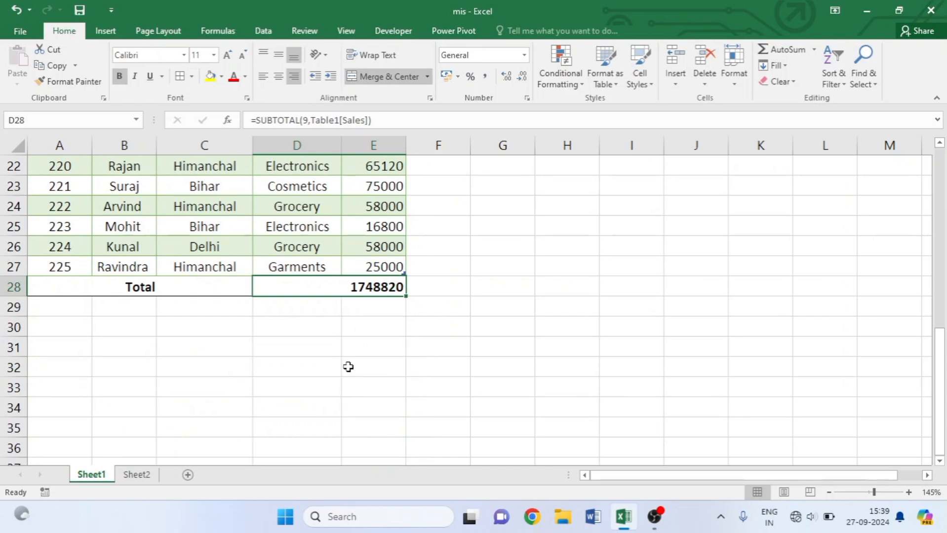
pyautogui.press('Delete')
pyautogui.write('=sum')
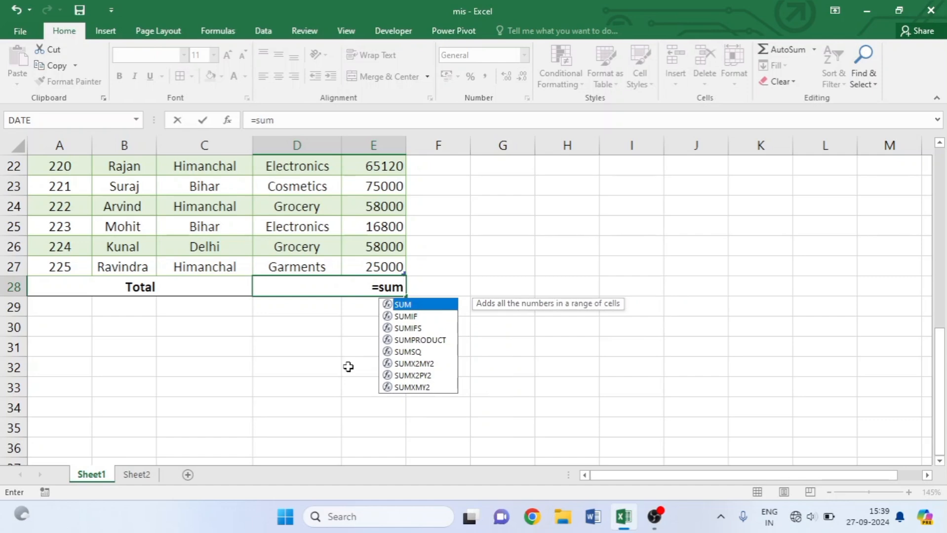
pyautogui.press('Tab')
pyautogui.scroll(7, 388, 186)
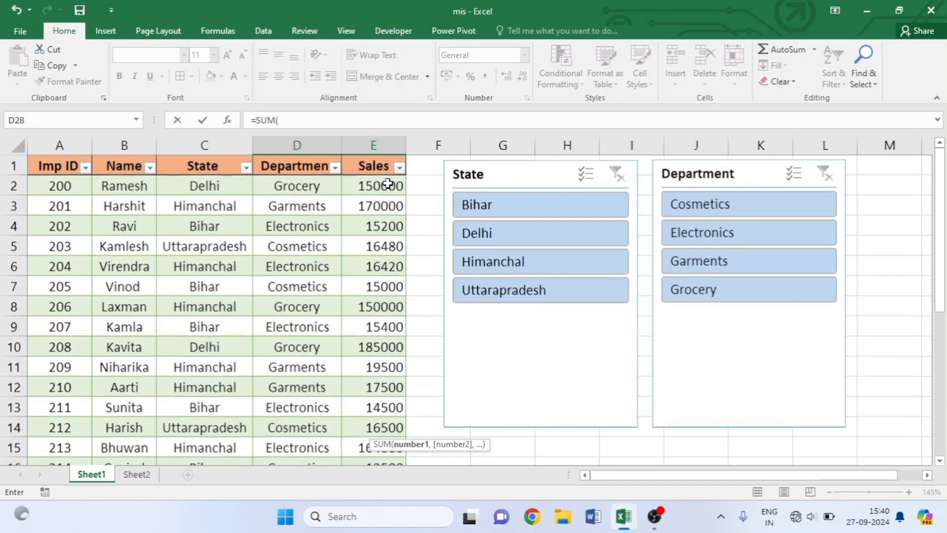
pyautogui.moveTo(388, 185); pyautogui.dragTo(369, 437)
pyautogui.scroll(-2, 466, 327)
pyautogui.write(')')
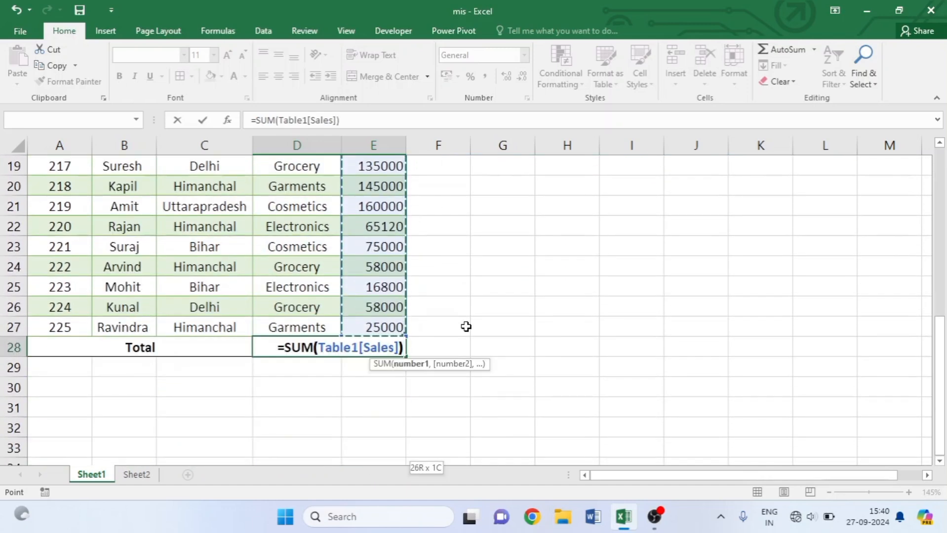
pyautogui.press('Return')
pyautogui.click(367, 345)
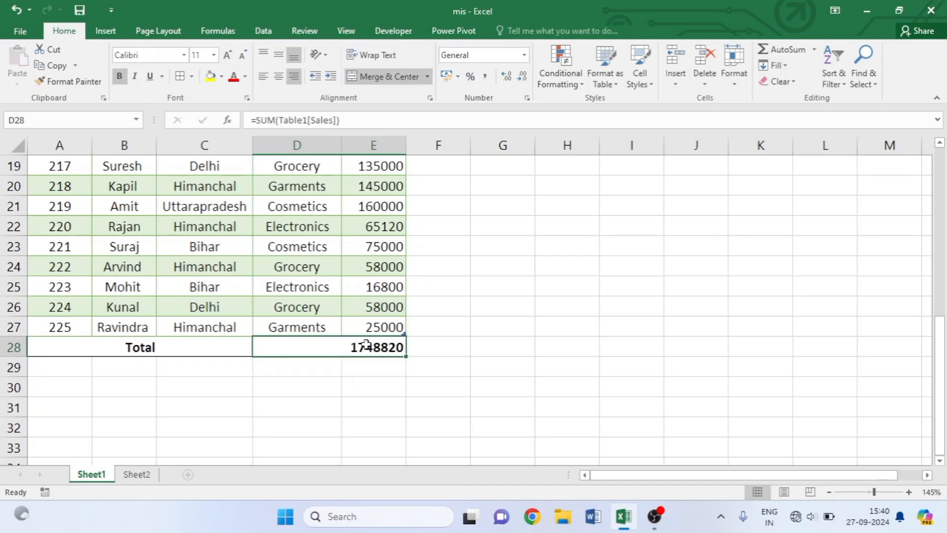
# Filter the table to State Bihar with the slicer to test the SUM total.
pyautogui.scroll(6, 736, 289)
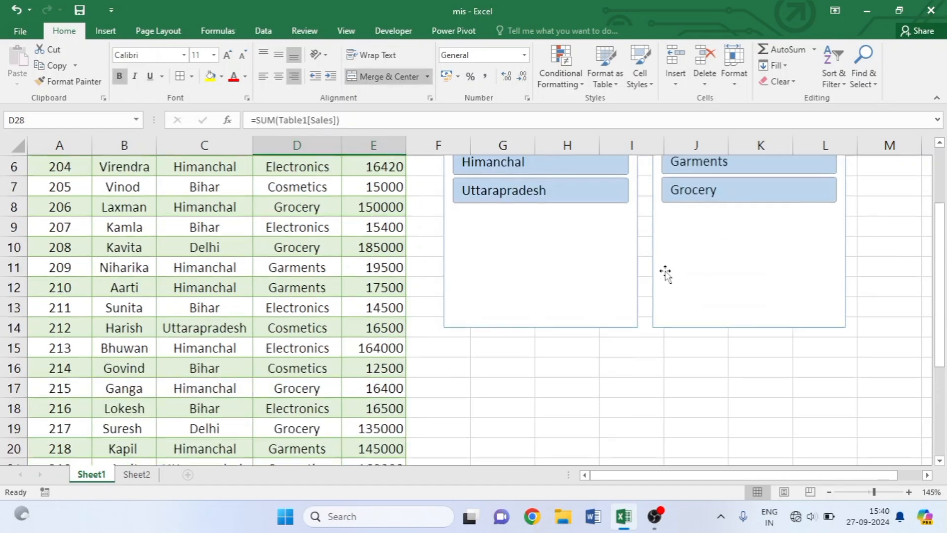
pyautogui.click(558, 206)
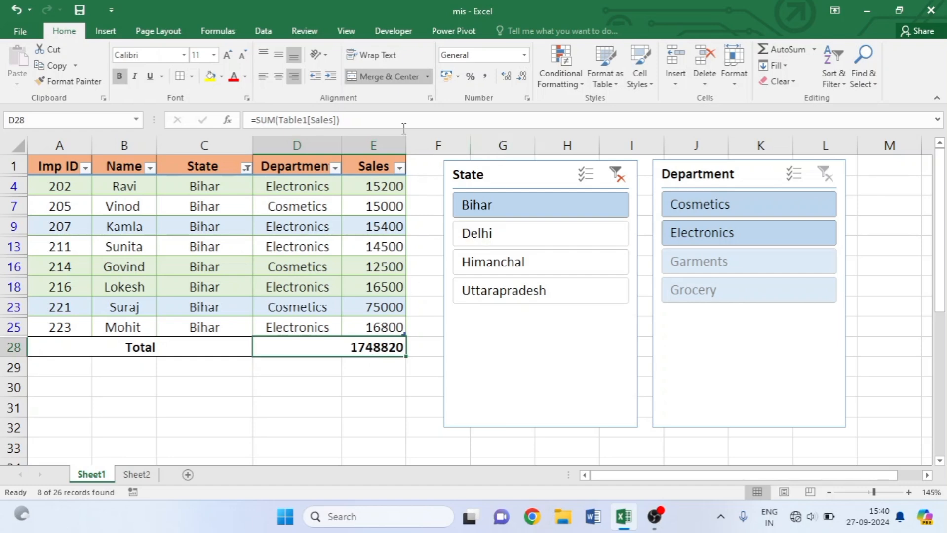
# Erase the SUM formula in D28 and begin a SUBTOTAL formula using function number 9 (SUM).
pyautogui.click(367, 117)
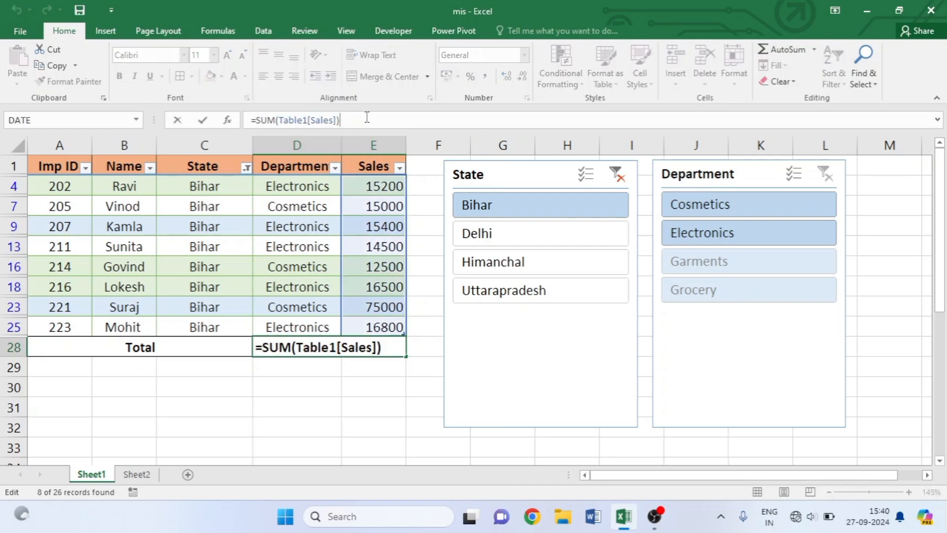
pyautogui.press('BackSpace')
pyautogui.press('BackSpace')
pyautogui.press('BackSpace')
pyautogui.press('BackSpace')
pyautogui.press('BackSpace')
pyautogui.press('BackSpace')
pyautogui.press('BackSpace')
pyautogui.press('BackSpace')
pyautogui.press('BackSpace')
pyautogui.press('BackSpace')
pyautogui.press('BackSpace')
pyautogui.press('BackSpace')
pyautogui.press('BackSpace')
pyautogui.press('BackSpace')
pyautogui.press('BackSpace')
pyautogui.press('BackSpace')
pyautogui.press('BackSpace')
pyautogui.press('BackSpace')
pyautogui.press('BackSpace')
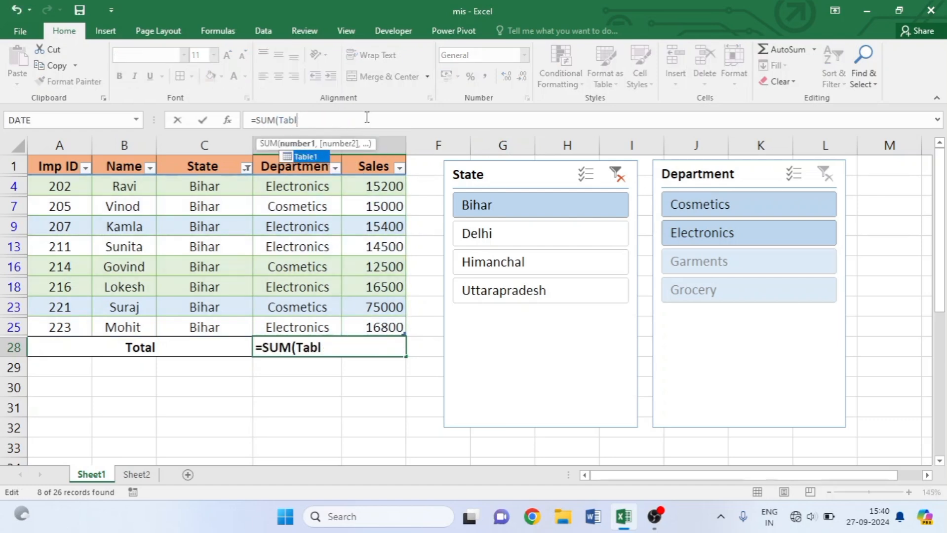
pyautogui.write('=')
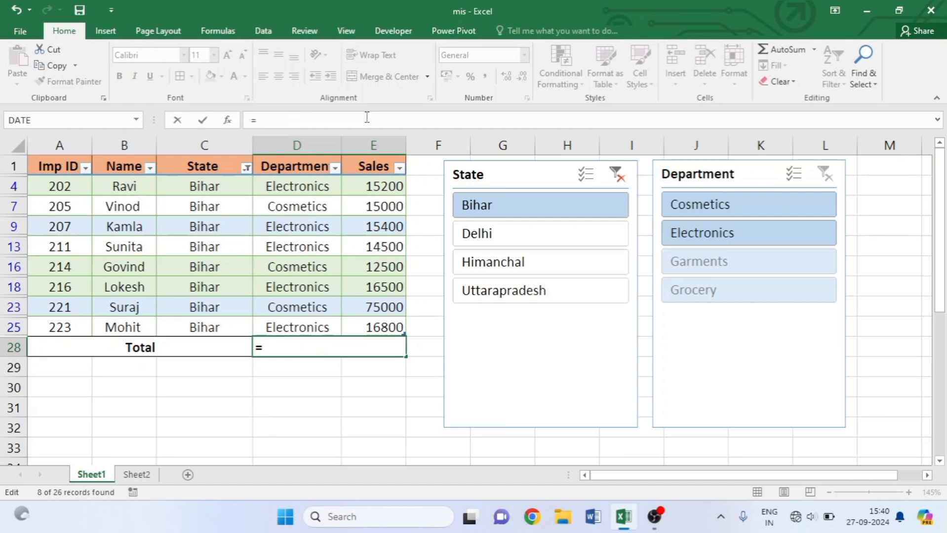
pyautogui.write('su')
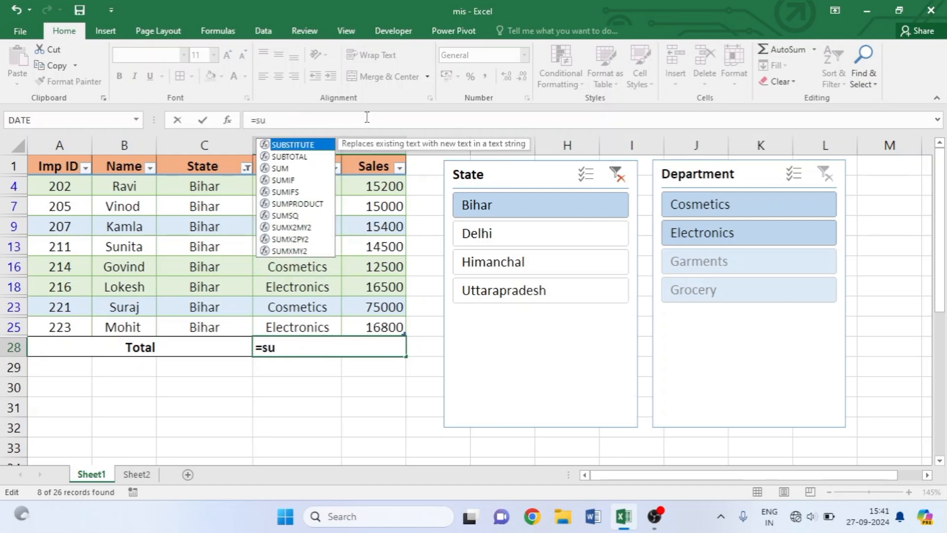
pyautogui.write('bto')
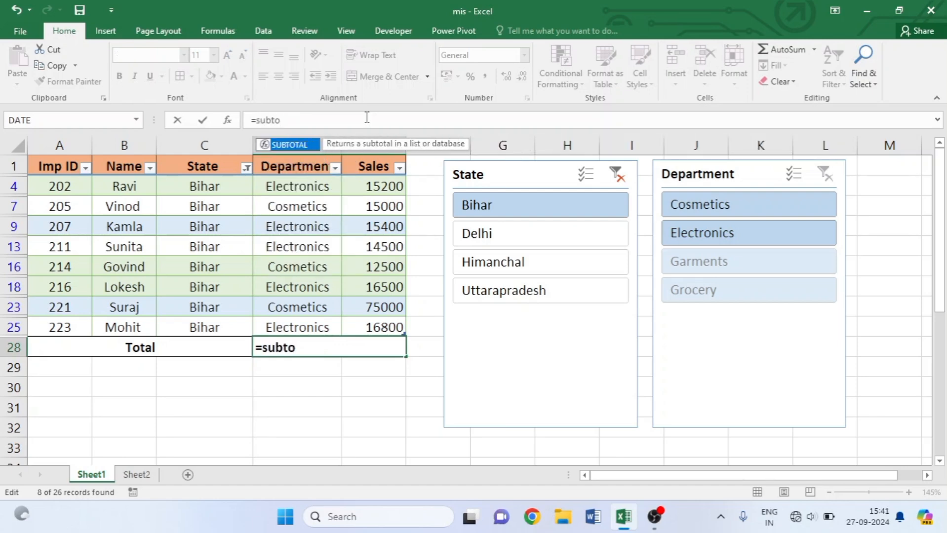
pyautogui.press('Tab')
pyautogui.click(334, 252)
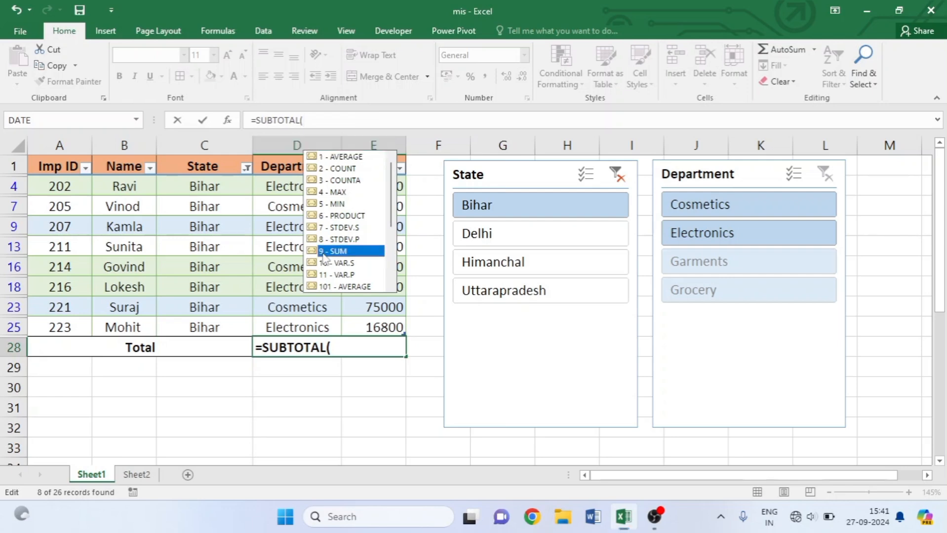
pyautogui.press('Tab')
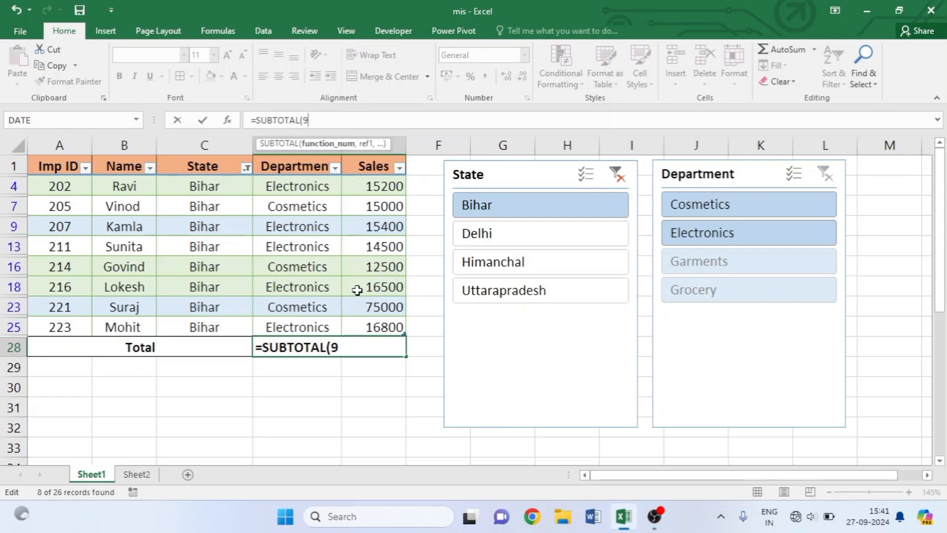
# Complete the formula in D28 as =SUBTOTAL(9,E4:E25) by referencing the visible sales cells.
pyautogui.write(',')
pyautogui.moveTo(370, 183); pyautogui.dragTo(371, 326)
pyautogui.press('Return')
pyautogui.click(365, 341)
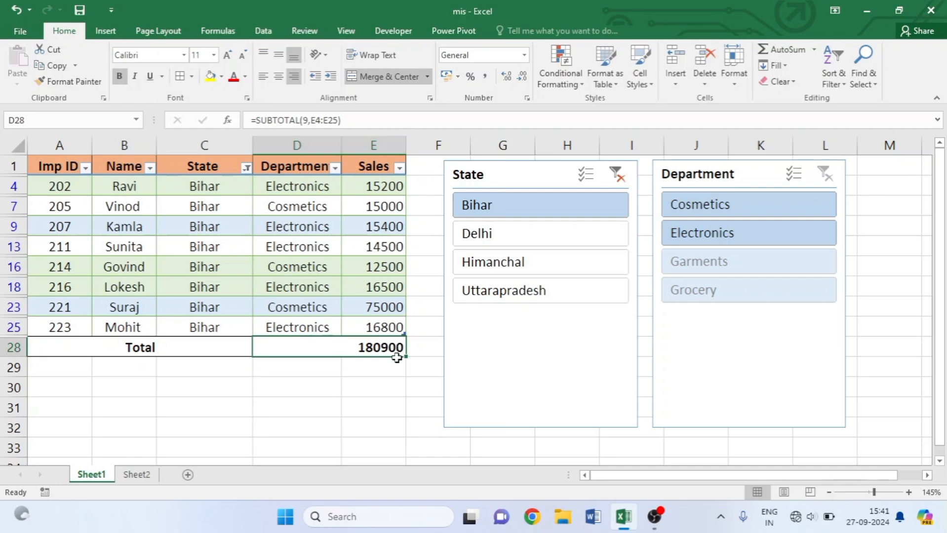
# Test the subtotal by filtering to State Delhi, to Himanchal, and to Himanchal with Department Garments and with Grocery.
pyautogui.click(526, 234)
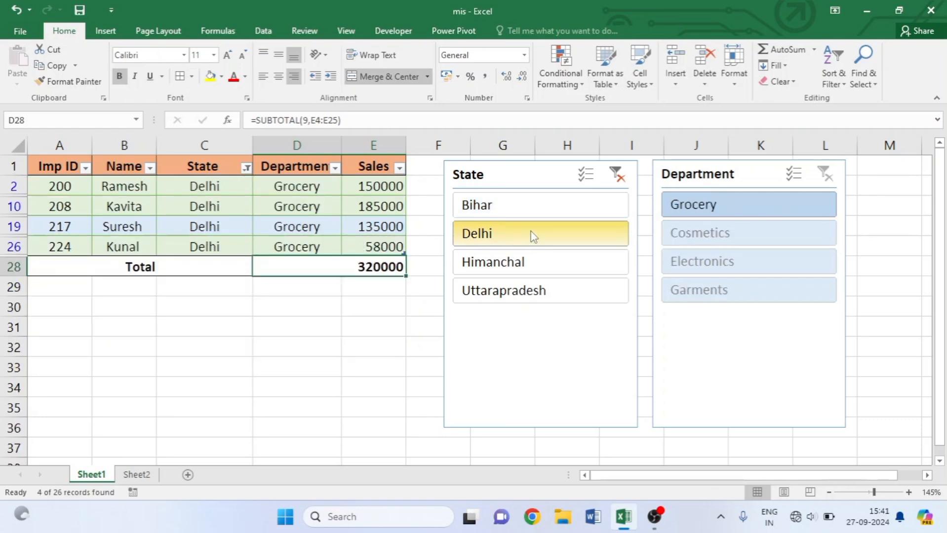
pyautogui.click(526, 272)
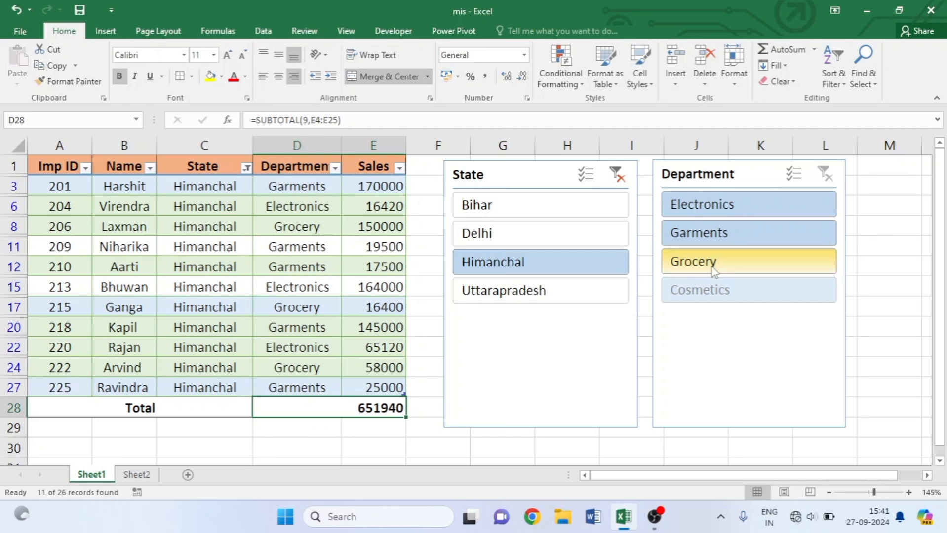
pyautogui.click(723, 234)
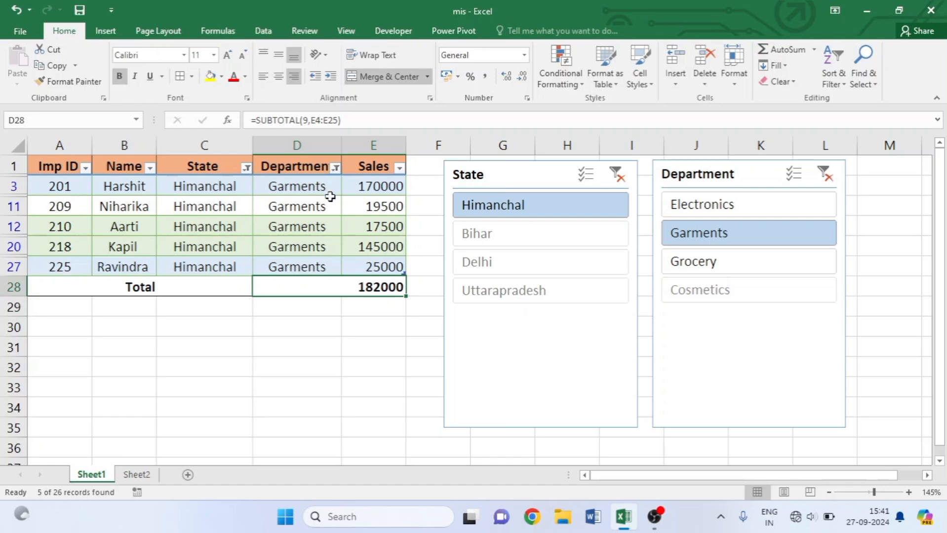
pyautogui.click(704, 262)
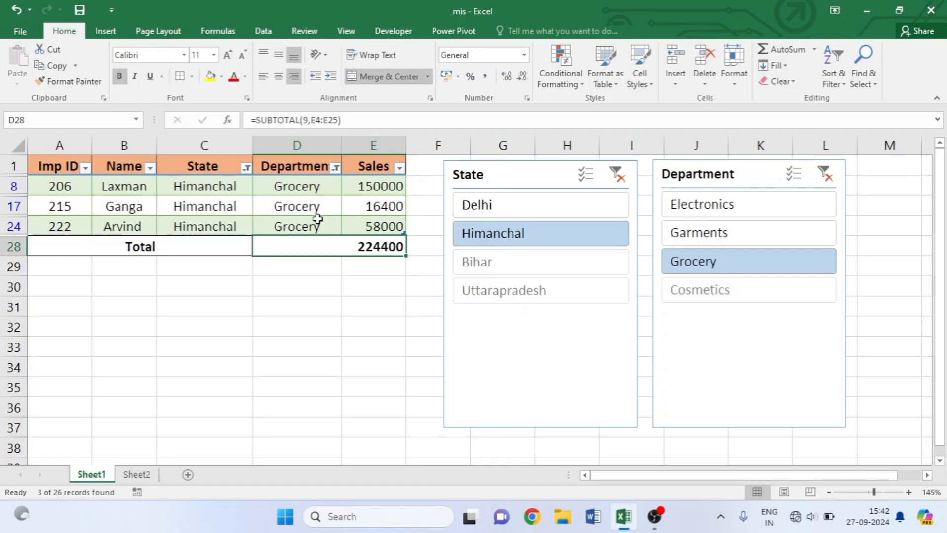
# Check the subtotal for Delhi with Grocery, and set the slicers to State Bihar and Department Cosmetics.
pyautogui.click(561, 205)
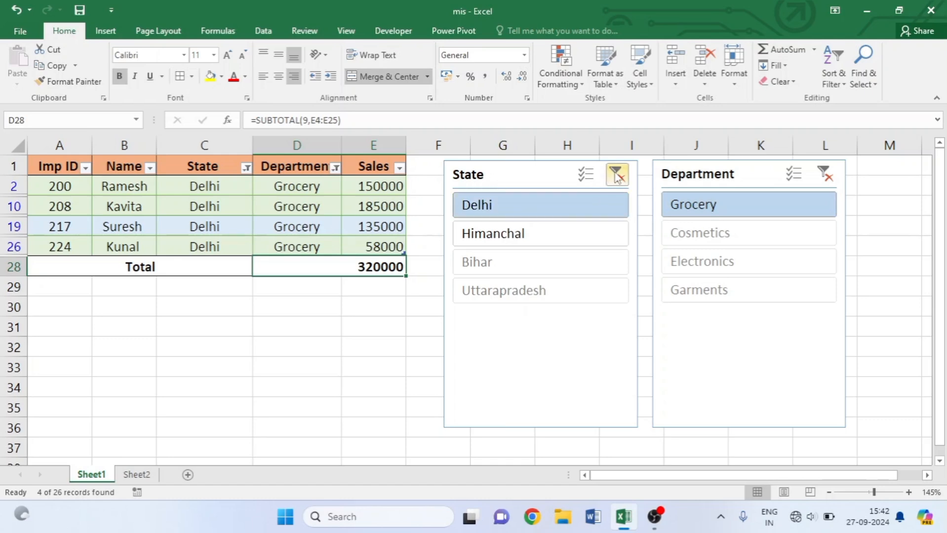
pyautogui.keyDown('ctrl'); pyautogui.click(538, 235); pyautogui.keyUp('ctrl')
pyautogui.click(522, 266)
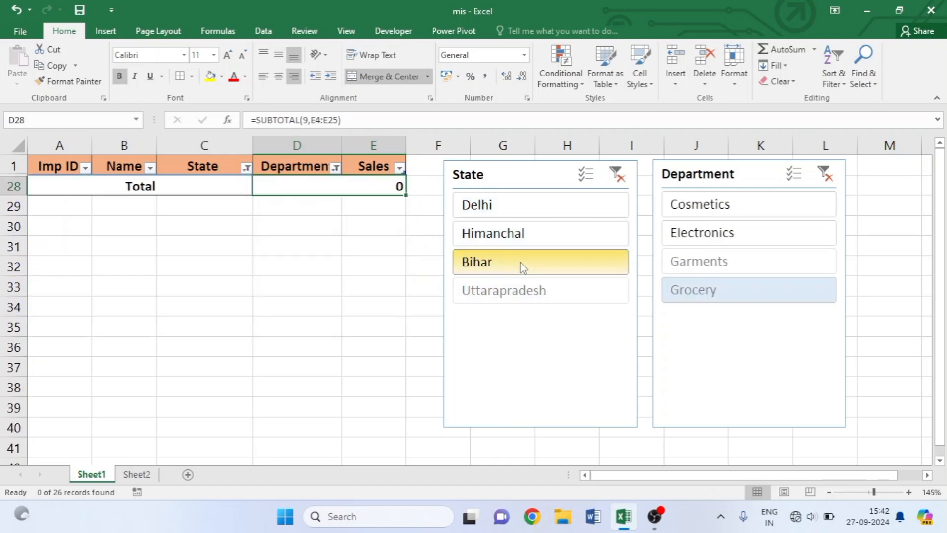
pyautogui.click(694, 212)
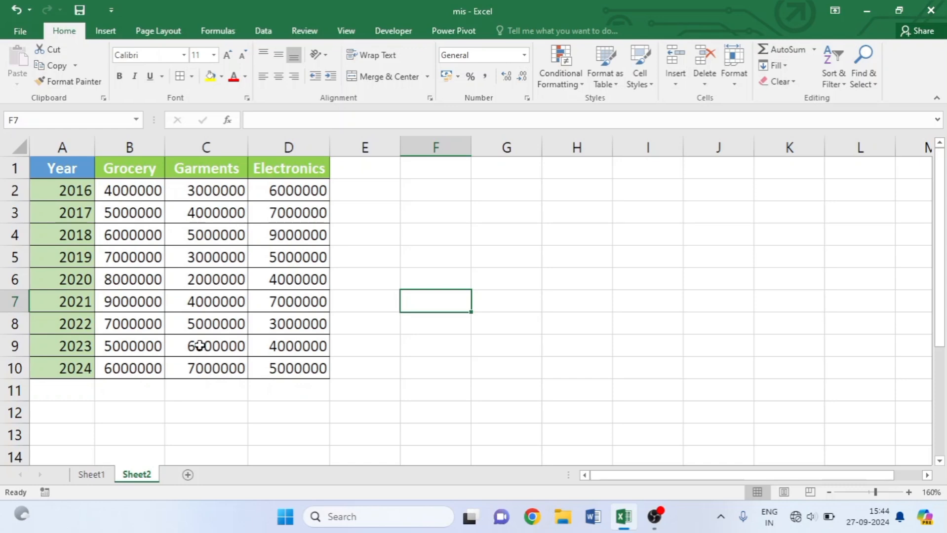
# Examine the Year, Grocery, Garments and Electronics columns of the yearly data on Sheet2.
pyautogui.click(66, 170)
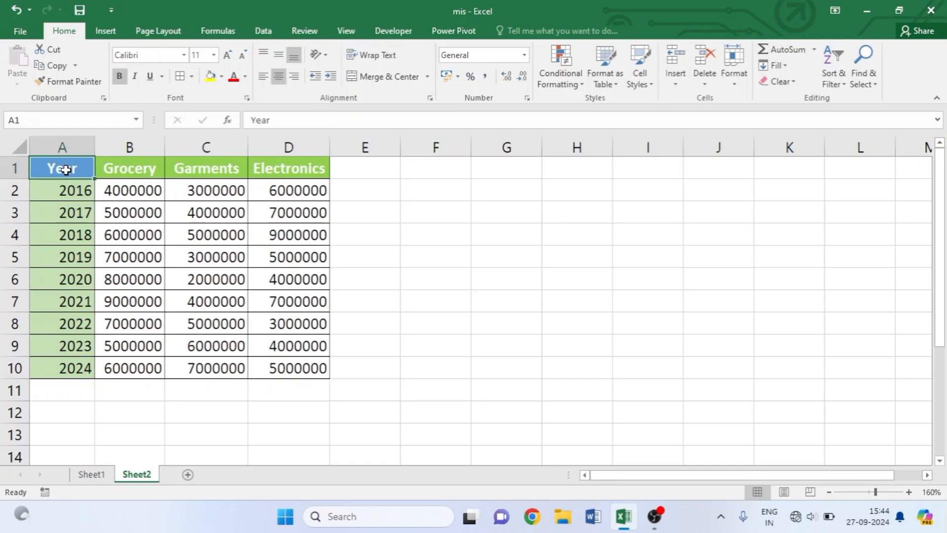
pyautogui.moveTo(66, 170); pyautogui.dragTo(57, 371)
pyautogui.moveTo(130, 169); pyautogui.dragTo(133, 324)
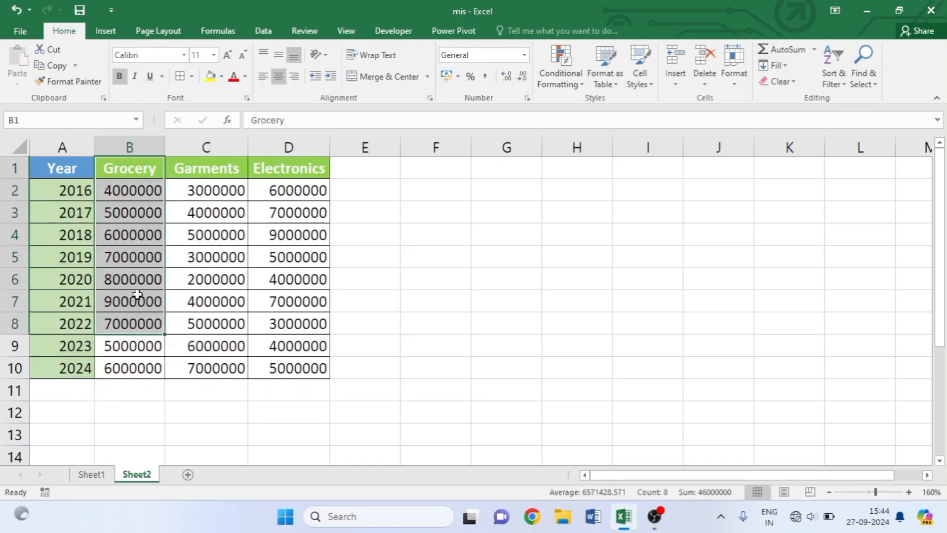
pyautogui.moveTo(229, 163); pyautogui.dragTo(219, 344)
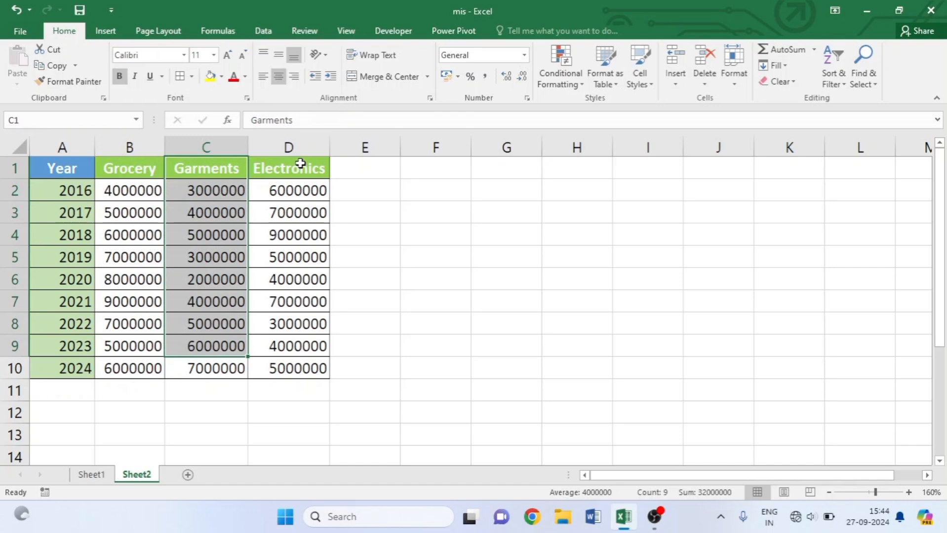
pyautogui.moveTo(298, 161); pyautogui.dragTo(304, 323)
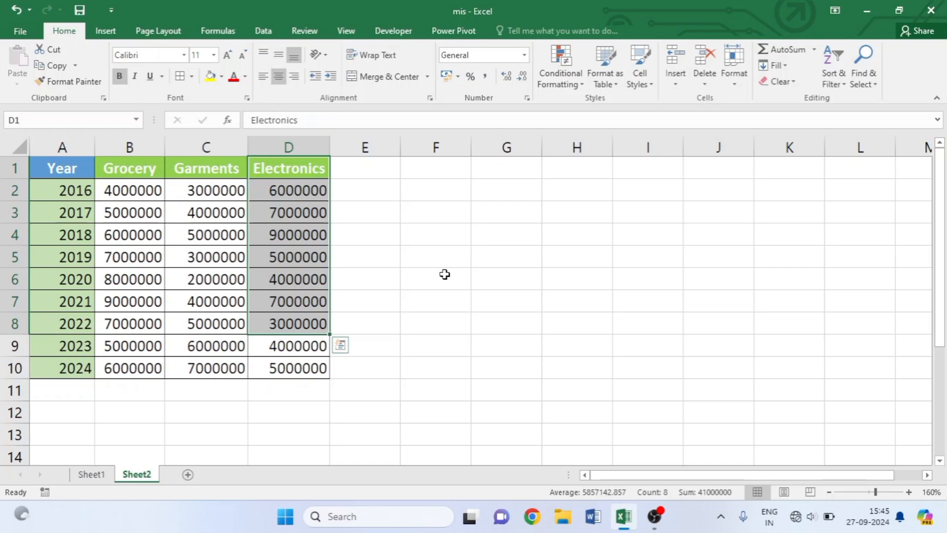
pyautogui.hotkey('ctrl', 'a')
pyautogui.click(364, 218)
# Create a PivotTable on a new worksheet from the Sheet2 data range A1:D10.
pyautogui.click(79, 174)
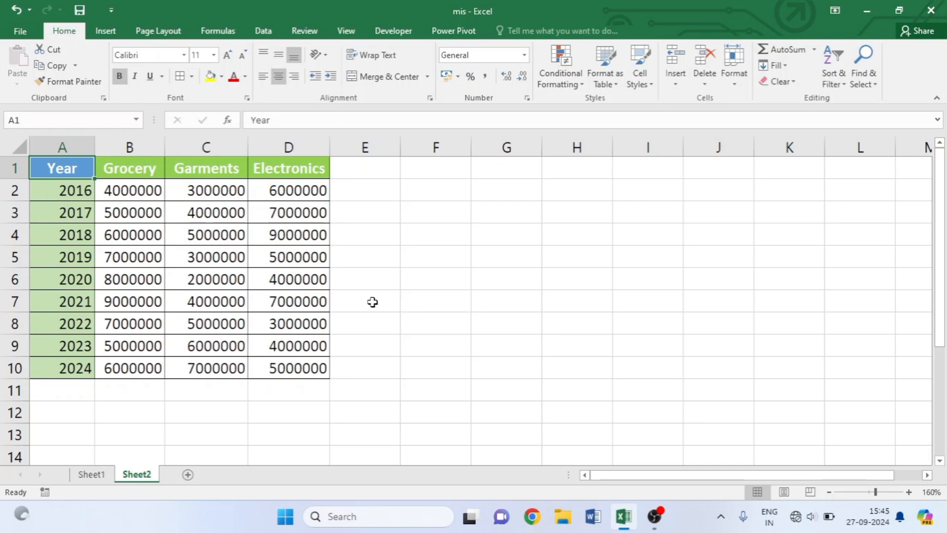
pyautogui.hotkey('ctrl', 'shift', 'Down')
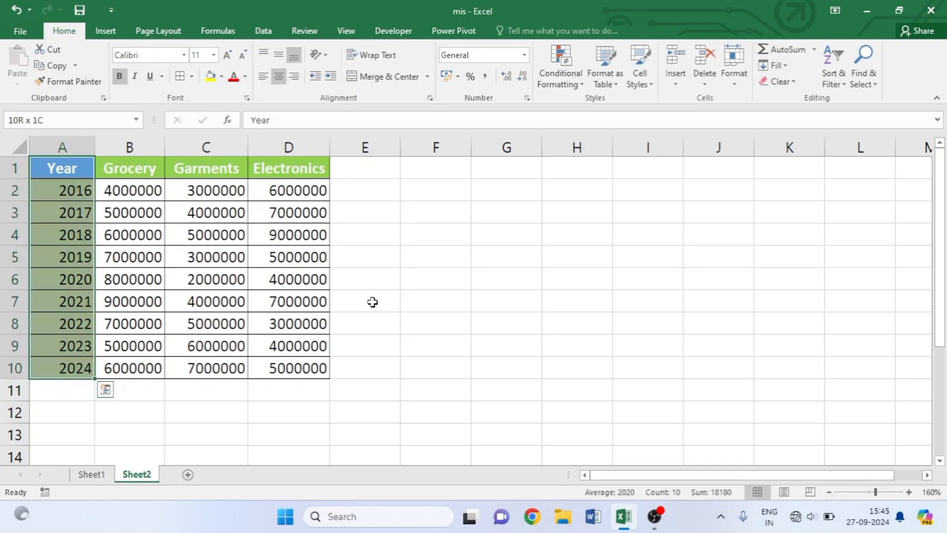
pyautogui.hotkey('ctrl', 'shift', 'Right')
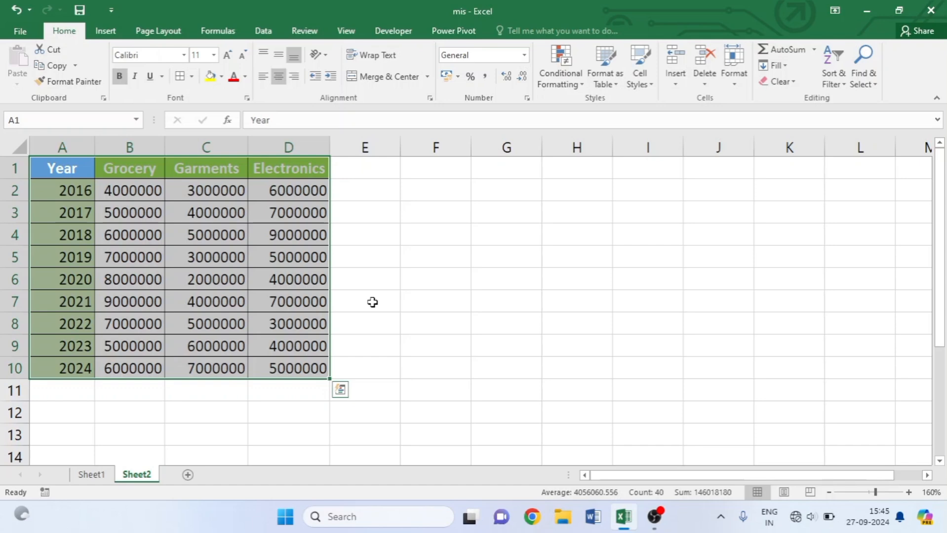
pyautogui.click(121, 30)
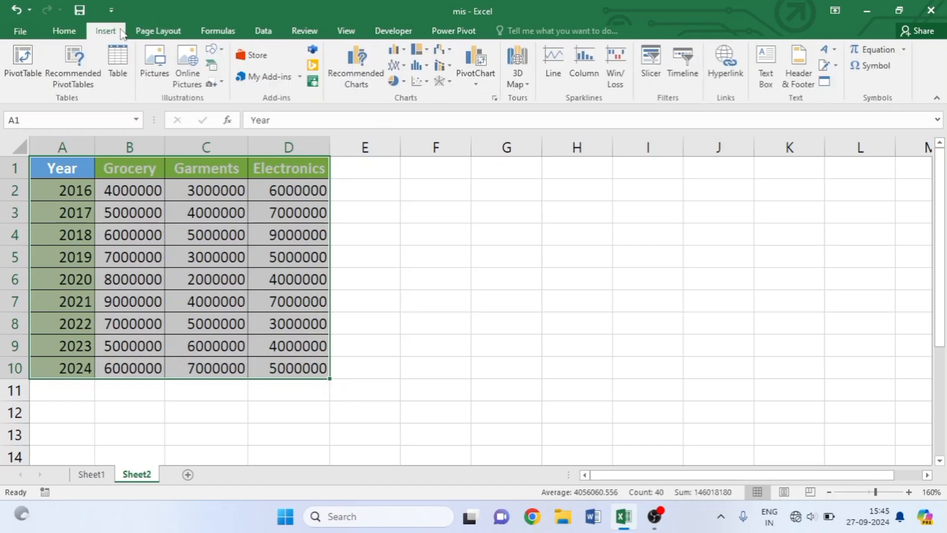
pyautogui.click(17, 71)
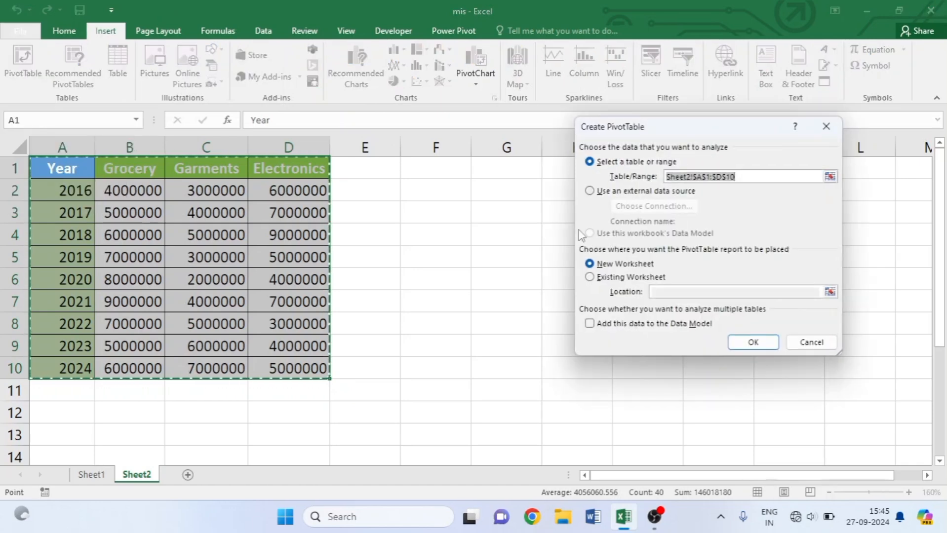
pyautogui.click(753, 342)
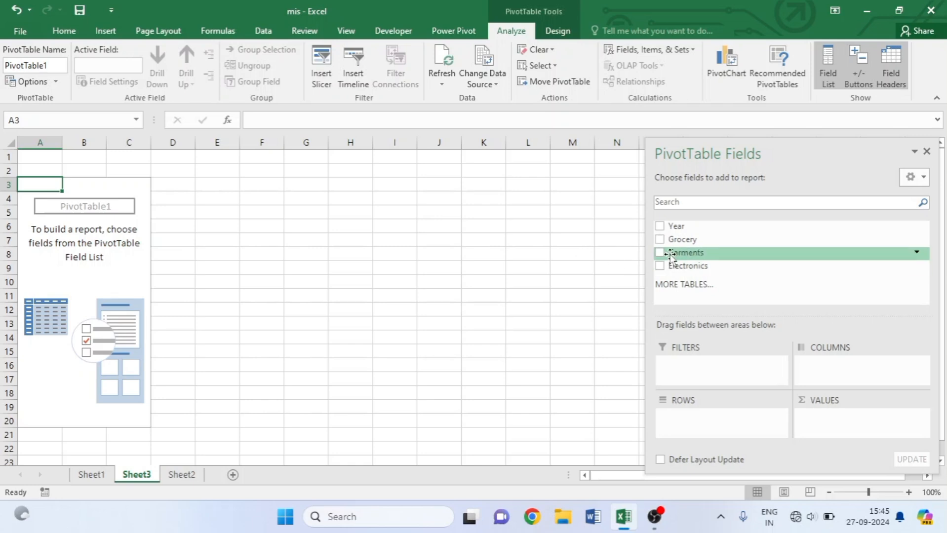
# Lay out the PivotTable with Year as rows and the sums of Grocery, Garments and Electronics as values.
pyautogui.moveTo(713, 226); pyautogui.dragTo(703, 415)
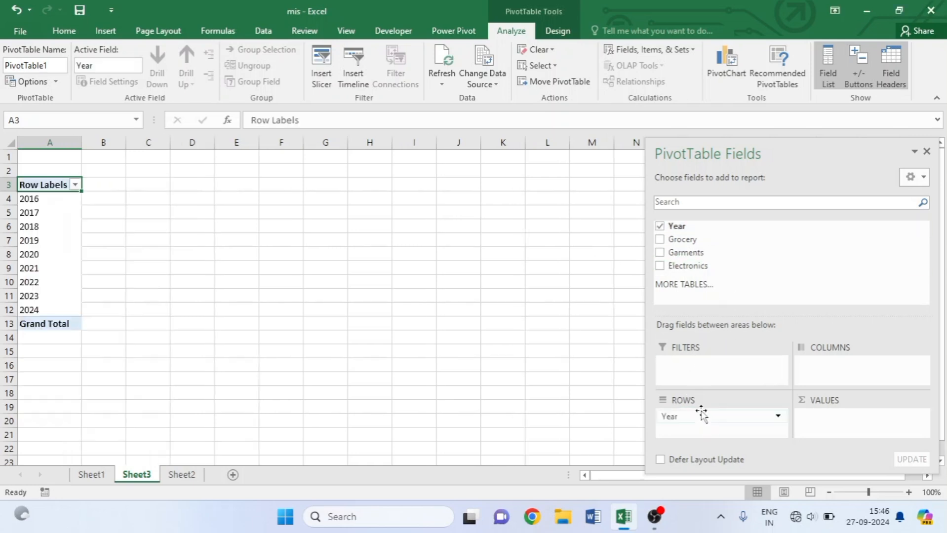
pyautogui.click(660, 240)
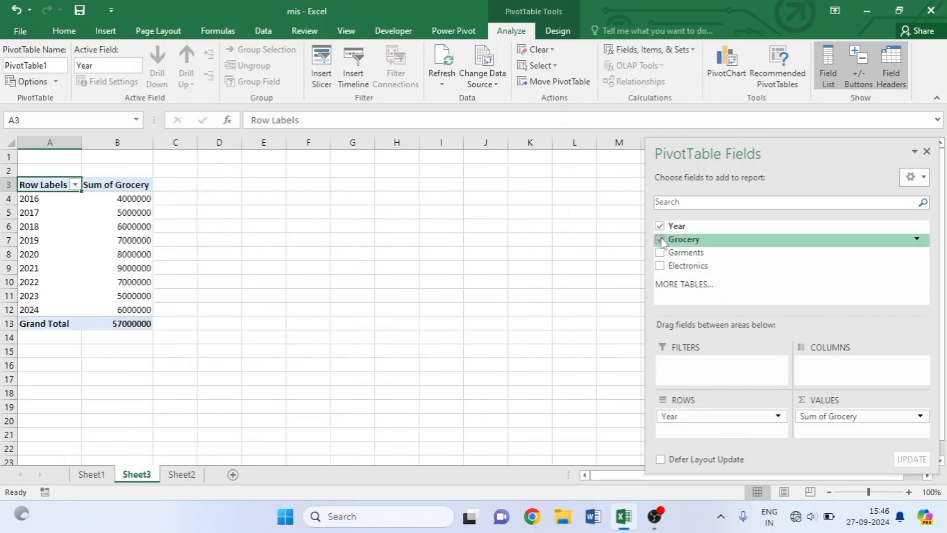
pyautogui.click(660, 253)
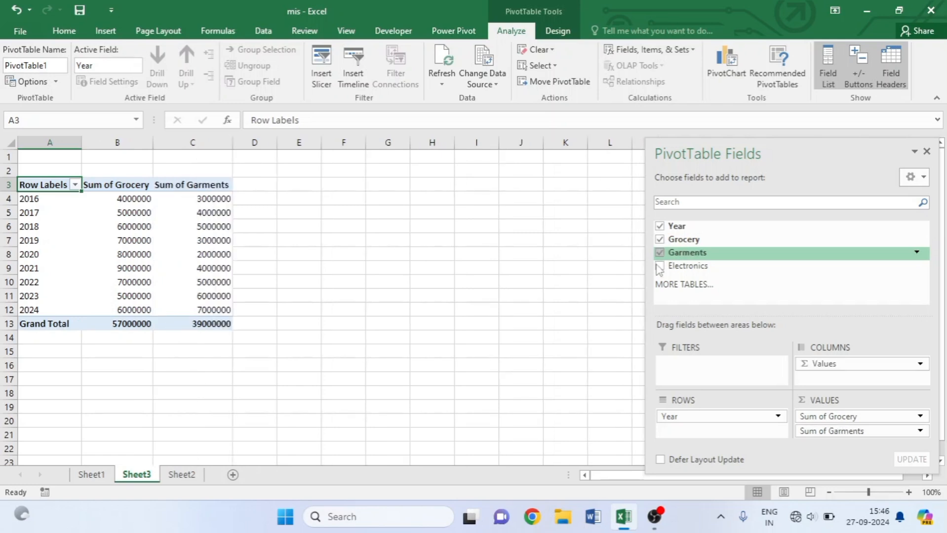
pyautogui.click(660, 266)
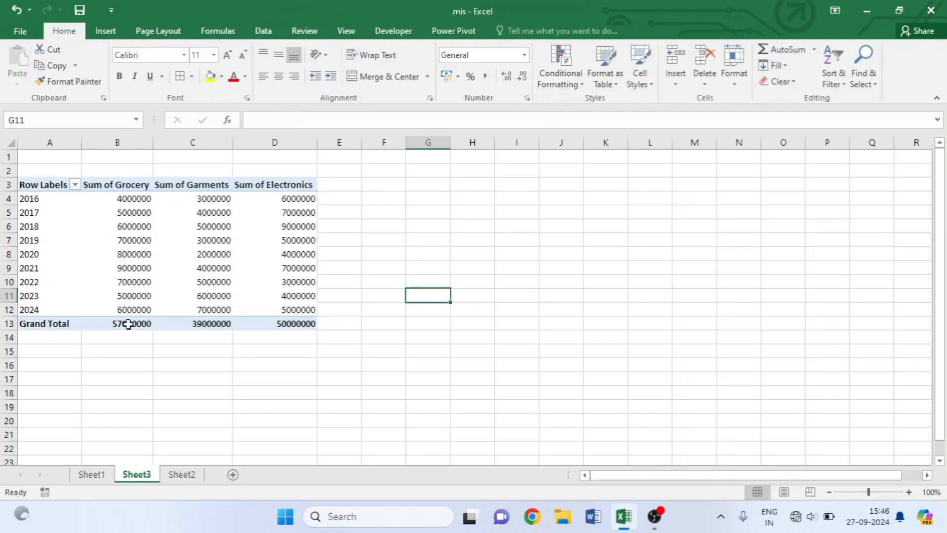
# Turn off the PivotTable's grand totals for rows and columns.
pyautogui.moveTo(46, 323); pyautogui.dragTo(291, 324)
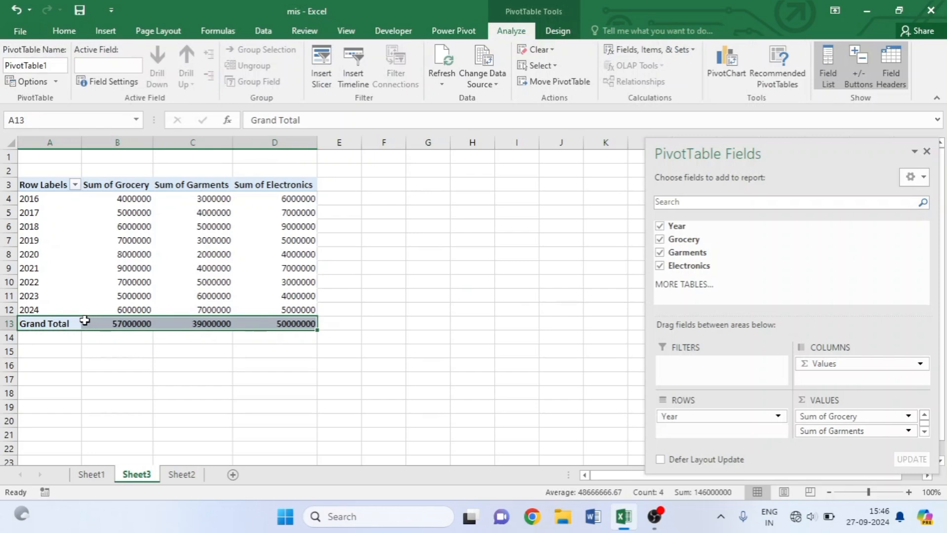
pyautogui.click(554, 31)
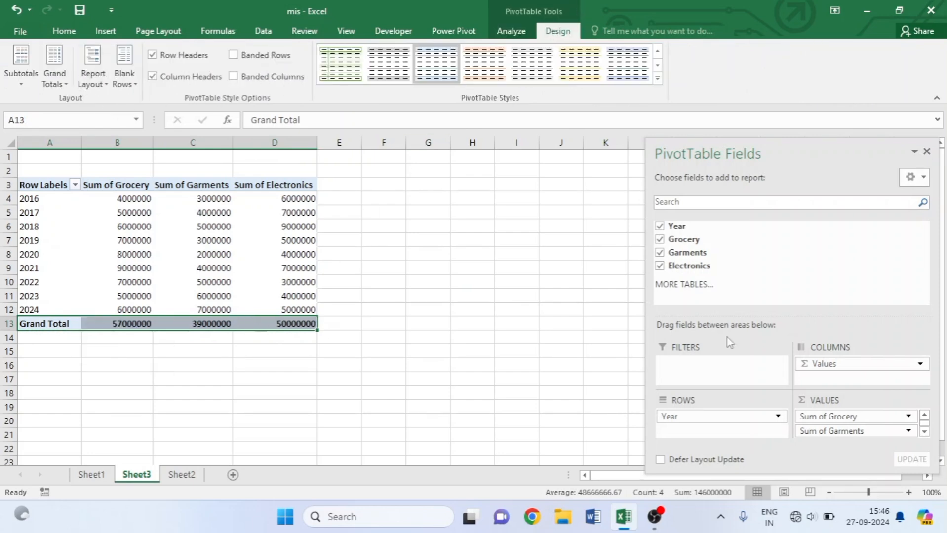
pyautogui.click(52, 77)
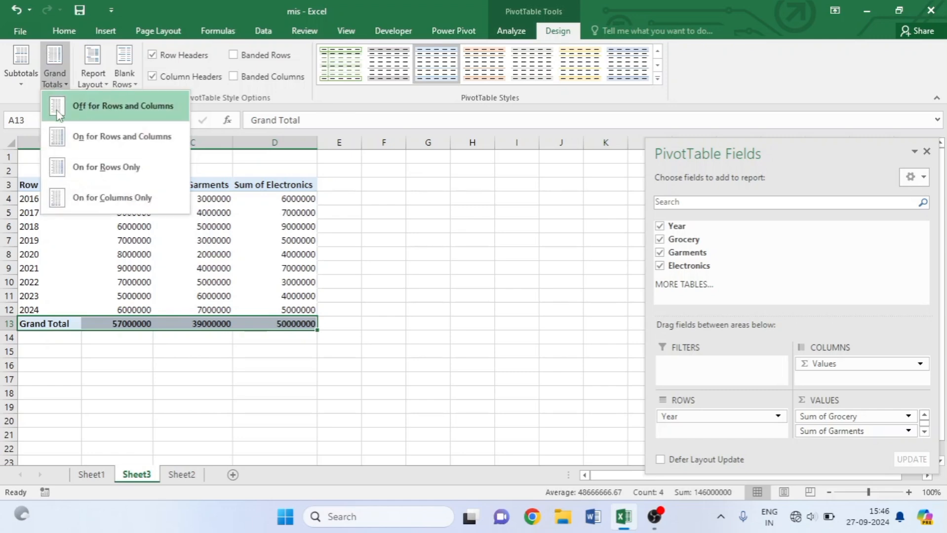
pyautogui.click(92, 105)
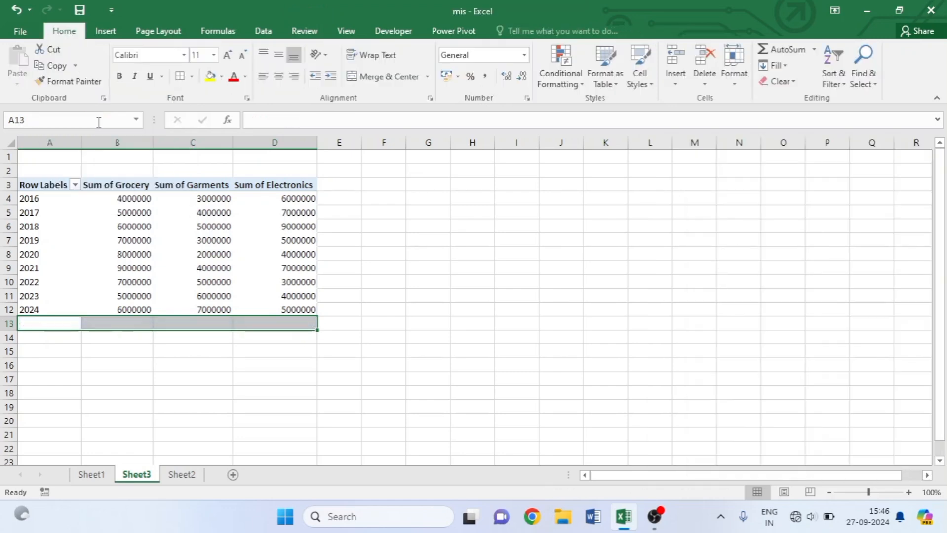
pyautogui.click(438, 277)
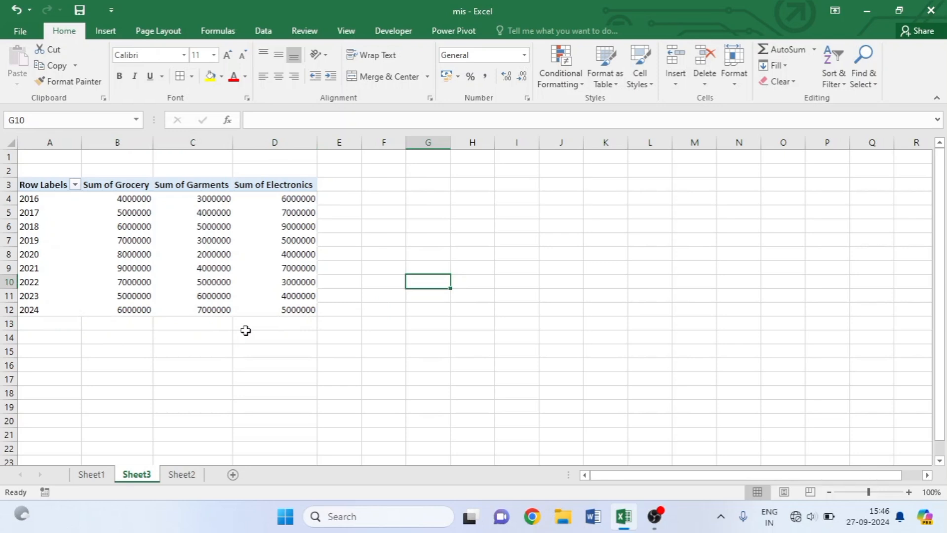
# Insert a Line with Markers PivotChart based on the yearly department PivotTable.
pyautogui.click(182, 283)
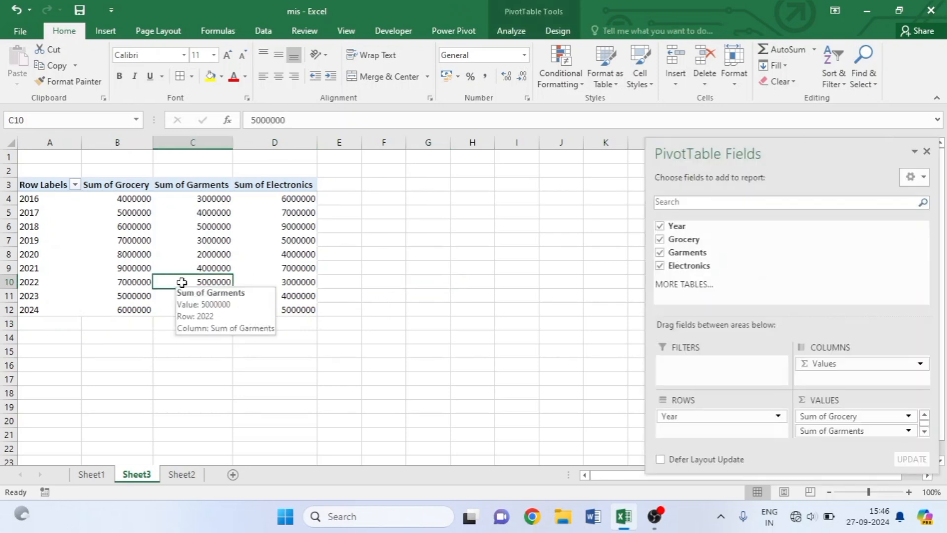
pyautogui.click(511, 30)
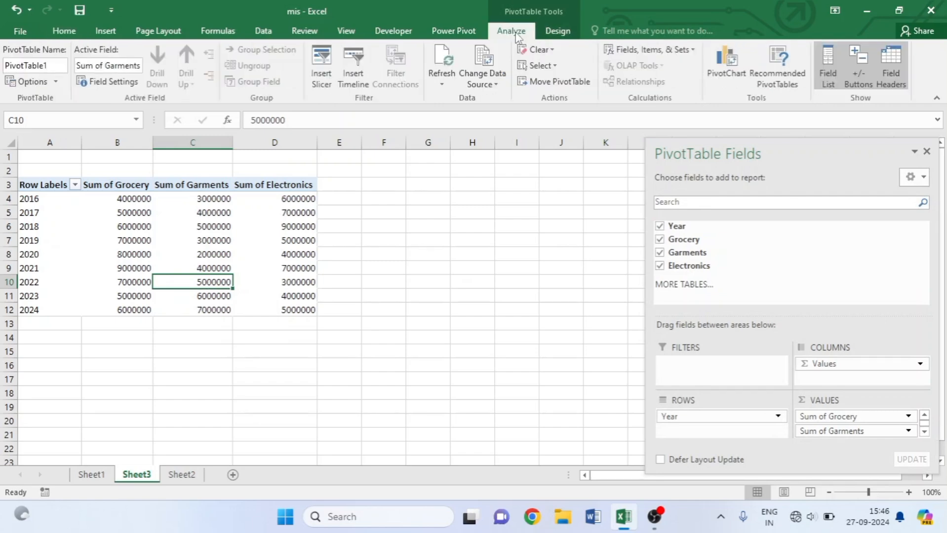
pyautogui.click(720, 85)
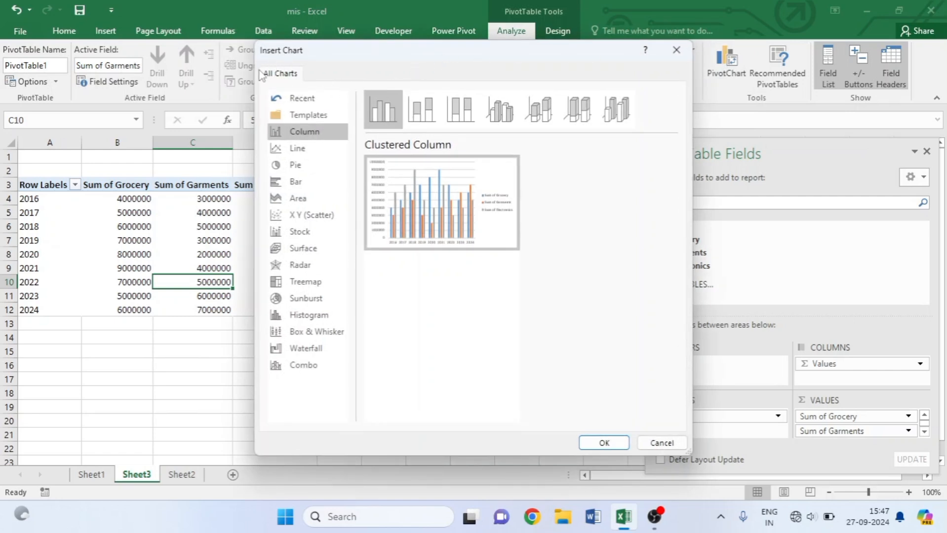
pyautogui.click(298, 149)
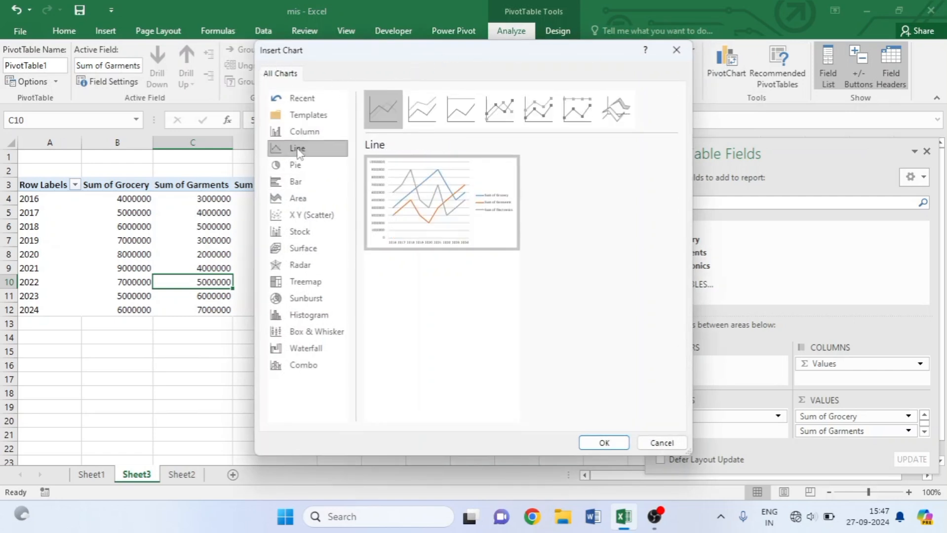
pyautogui.click(456, 101)
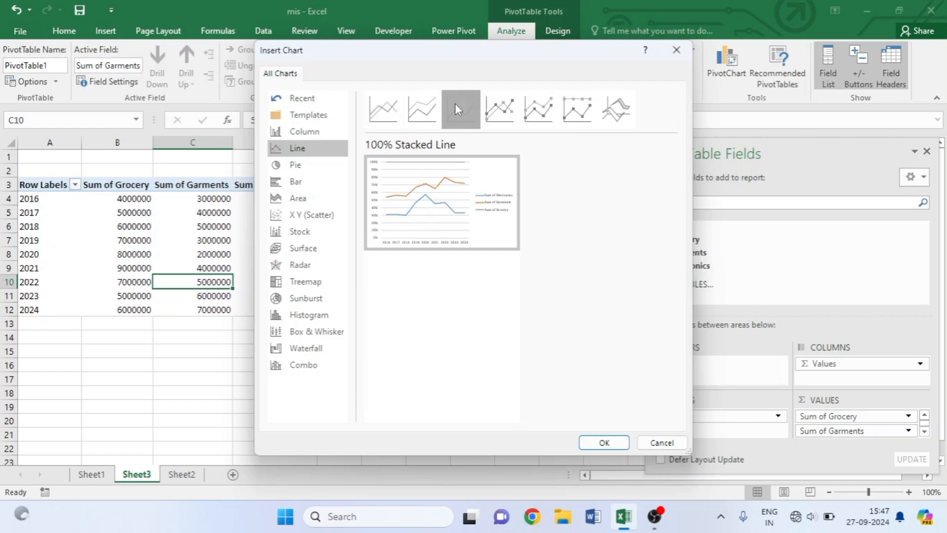
pyautogui.click(502, 111)
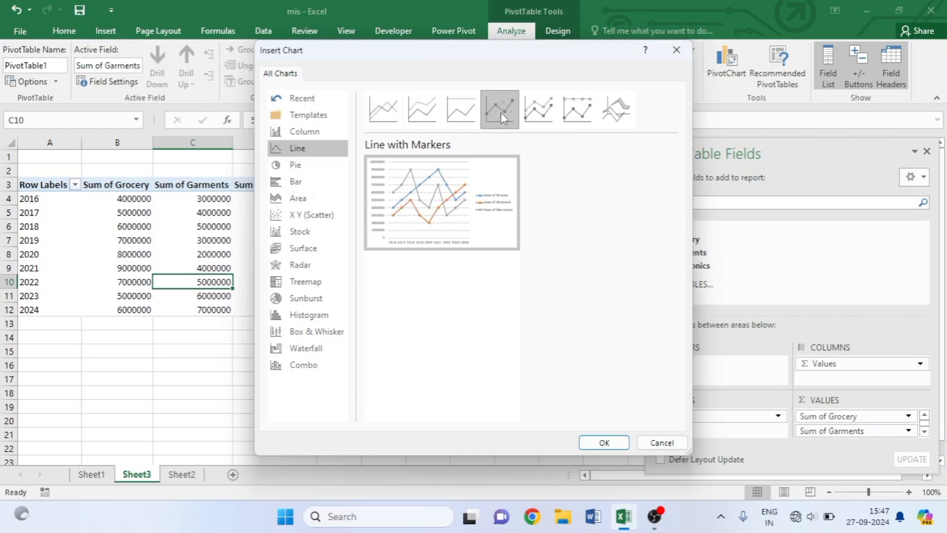
pyautogui.click(604, 444)
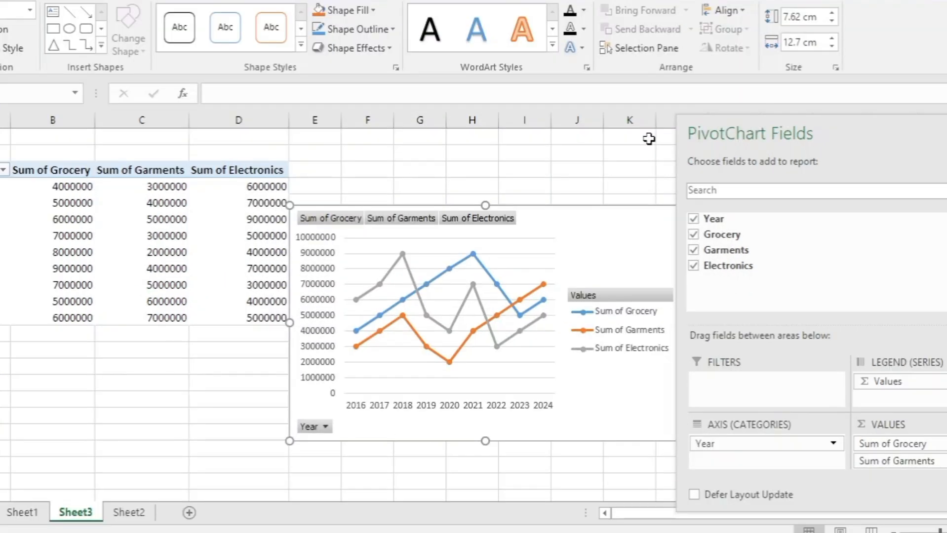
# Hide the PivotChart field list and enlarge the chart to about 19.9 cm wide and 8.9 cm high.
pyautogui.click(946, 134)
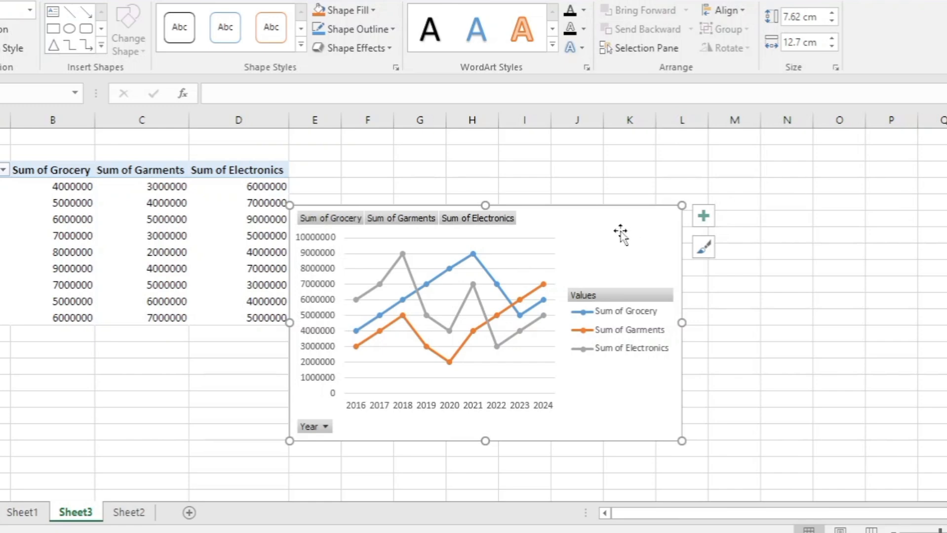
pyautogui.moveTo(682, 323); pyautogui.dragTo(903, 315)
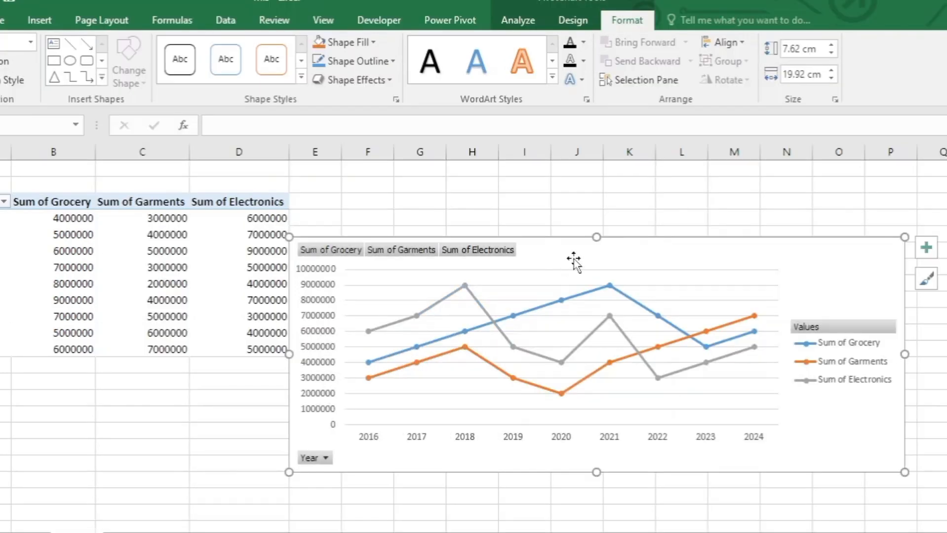
pyautogui.moveTo(597, 237); pyautogui.dragTo(596, 196)
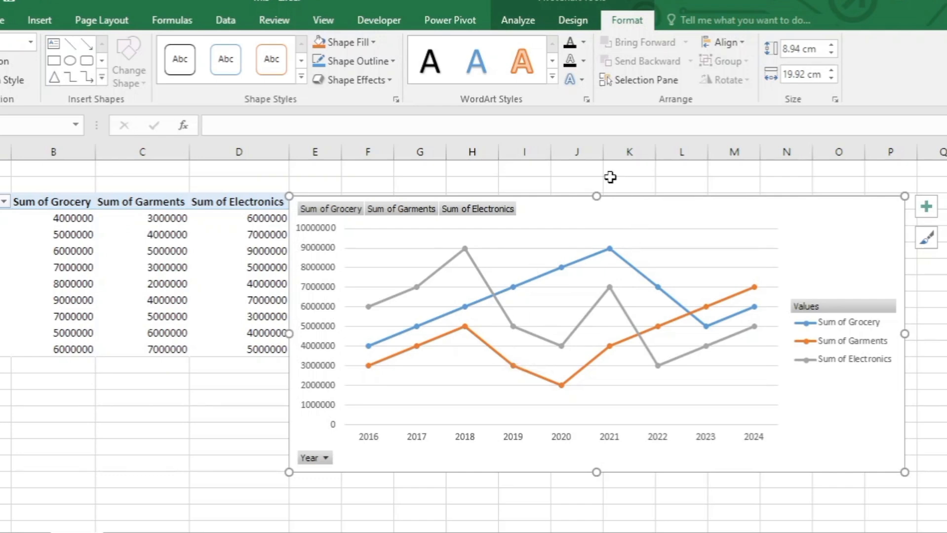
# Apply the dark-background chart style with glowing lines to the PivotChart.
pyautogui.click(566, 22)
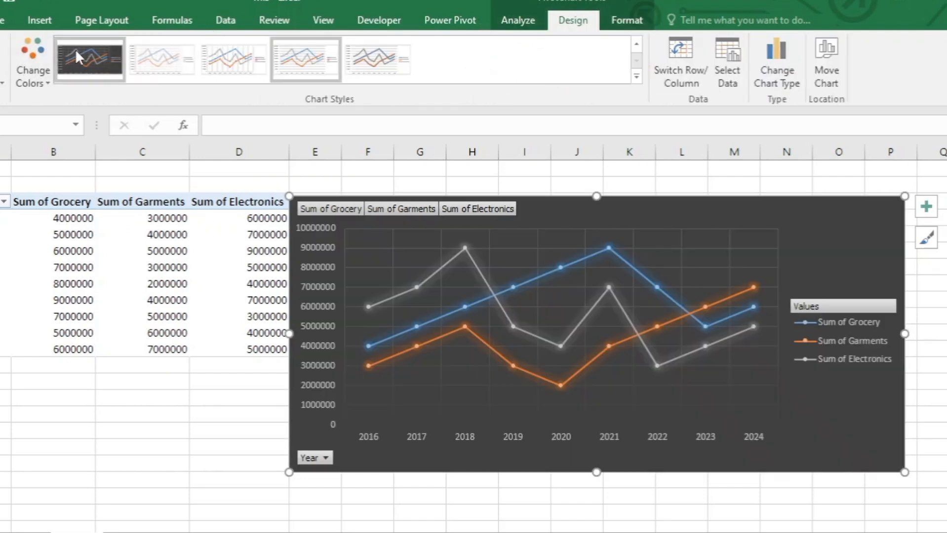
pyautogui.click(75, 49)
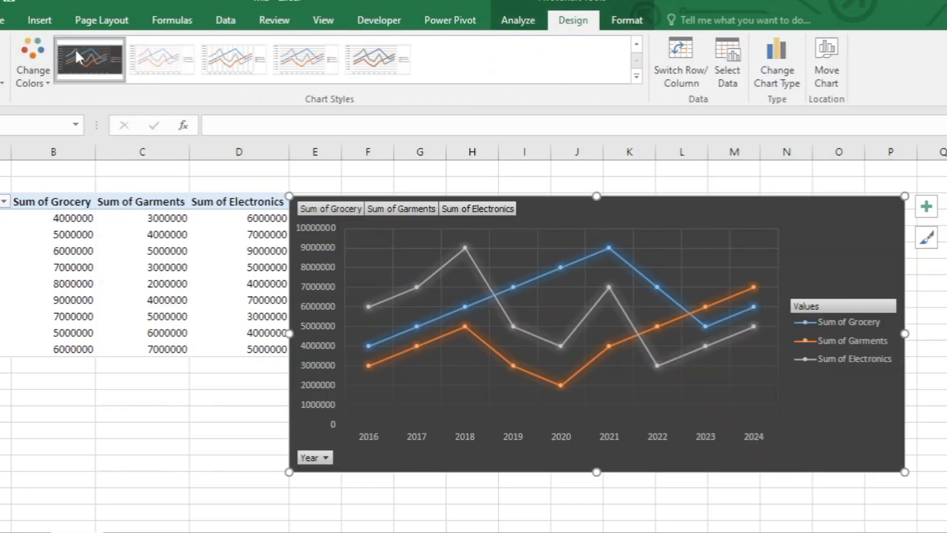
pyautogui.click(413, 283)
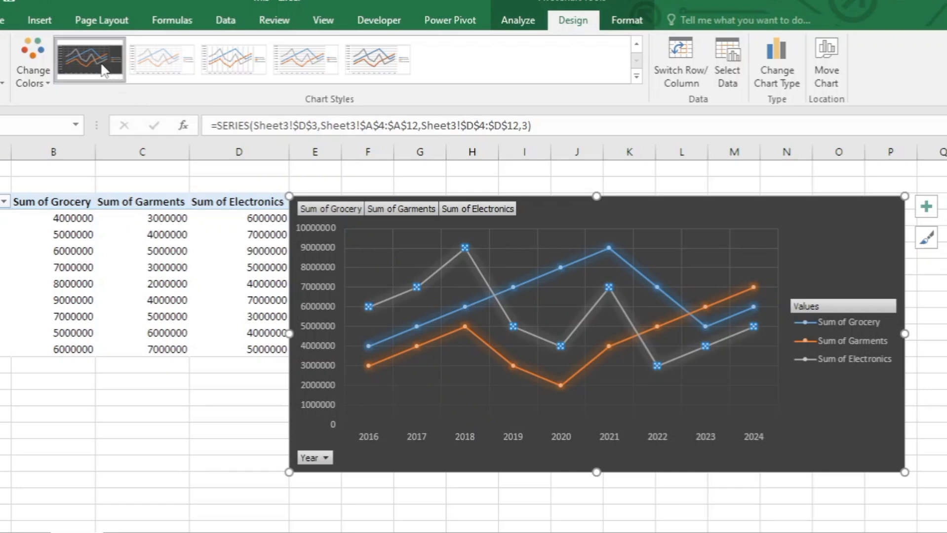
# Recolor the chart with the fourth Colorful palette, starting green, blue and yellow, and move the chart slightly up and away from the PivotTable.
pyautogui.click(35, 73)
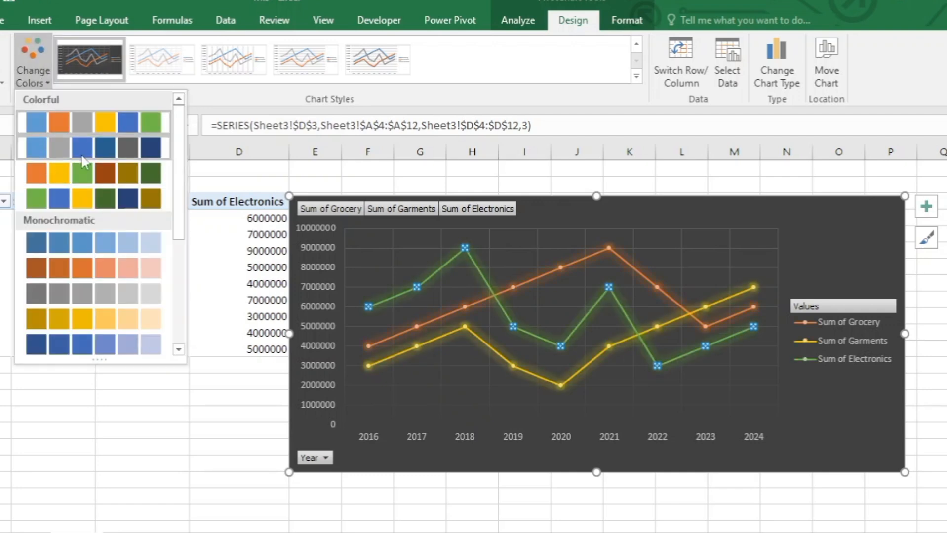
pyautogui.click(107, 197)
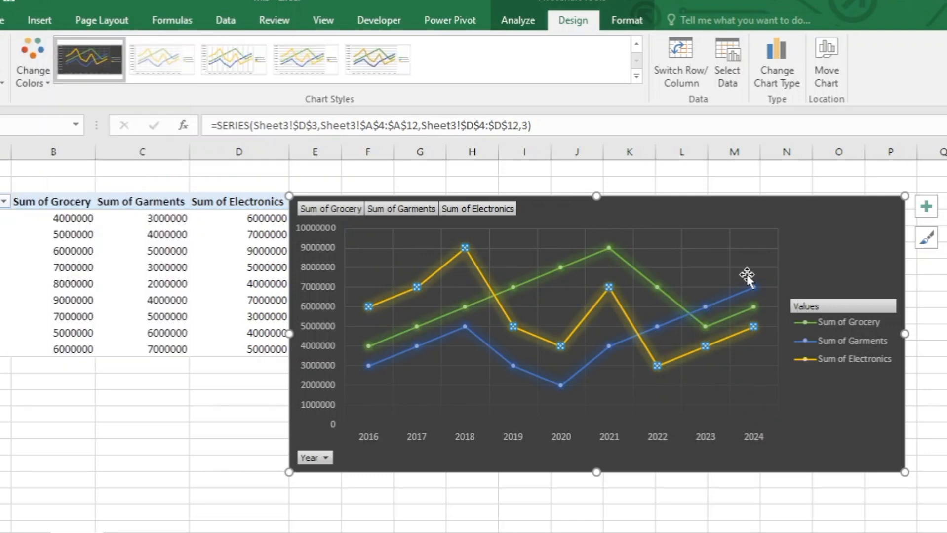
pyautogui.moveTo(584, 225); pyautogui.dragTo(613, 198)
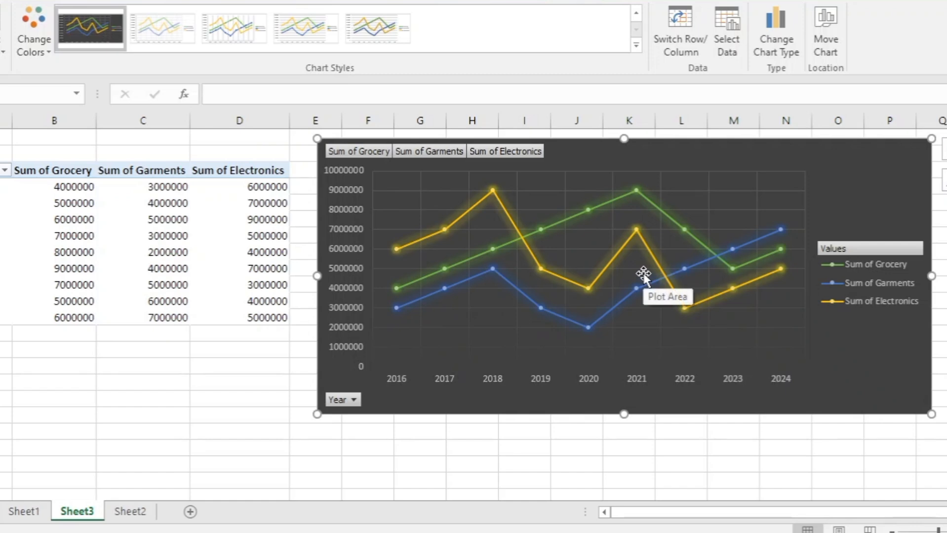
# Examine the Grocery, Garments and Electronics lines in the PivotChart for their yearly rises and falls from 2016 to 2024.
pyautogui.moveTo(591, 221)
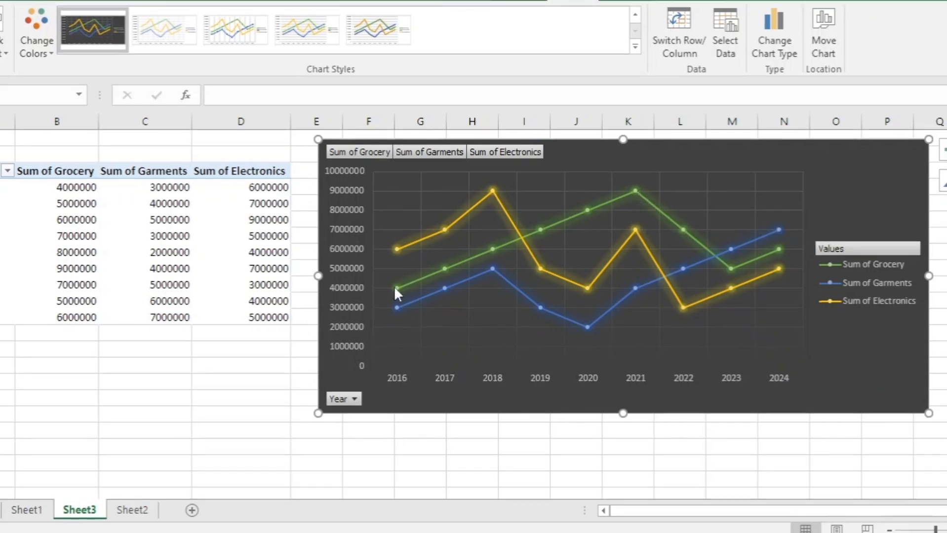
pyautogui.moveTo(632, 199)
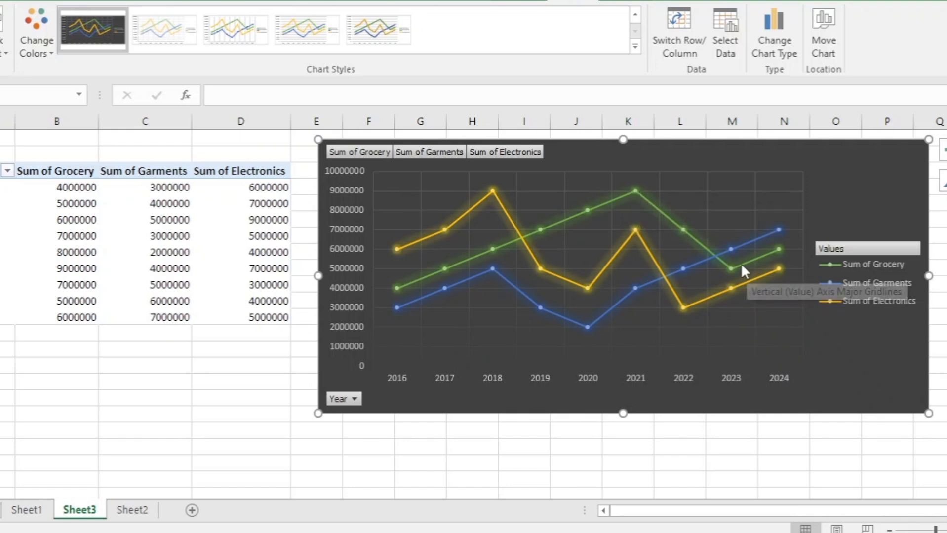
pyautogui.moveTo(742, 267)
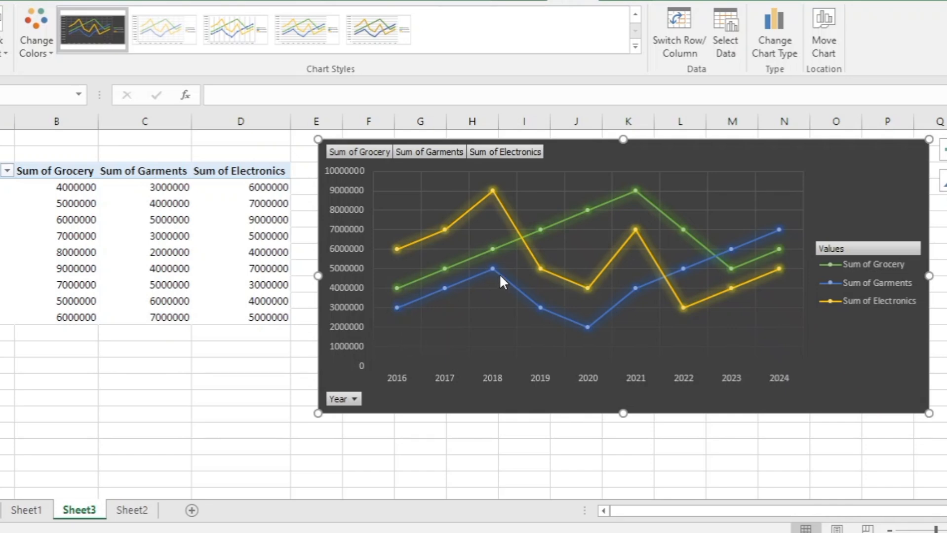
pyautogui.moveTo(500, 276)
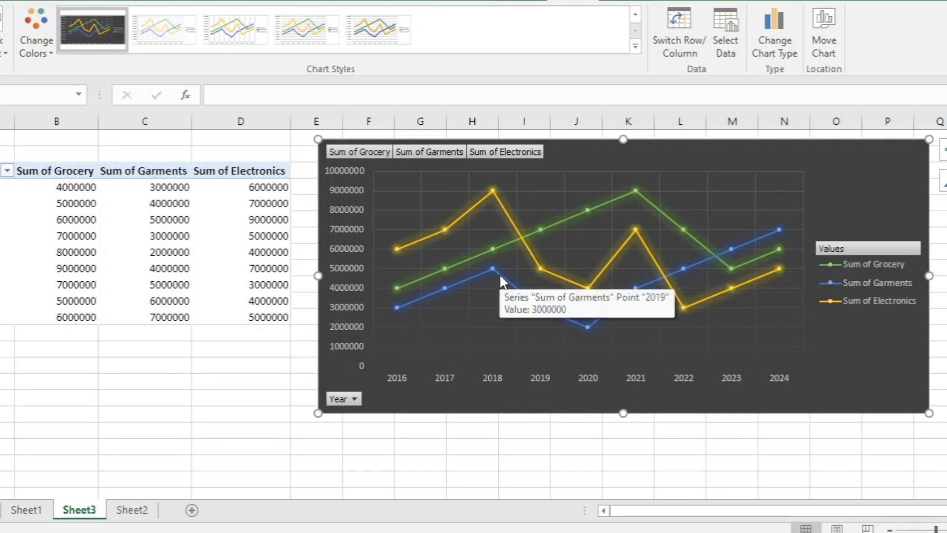
pyautogui.moveTo(584, 330)
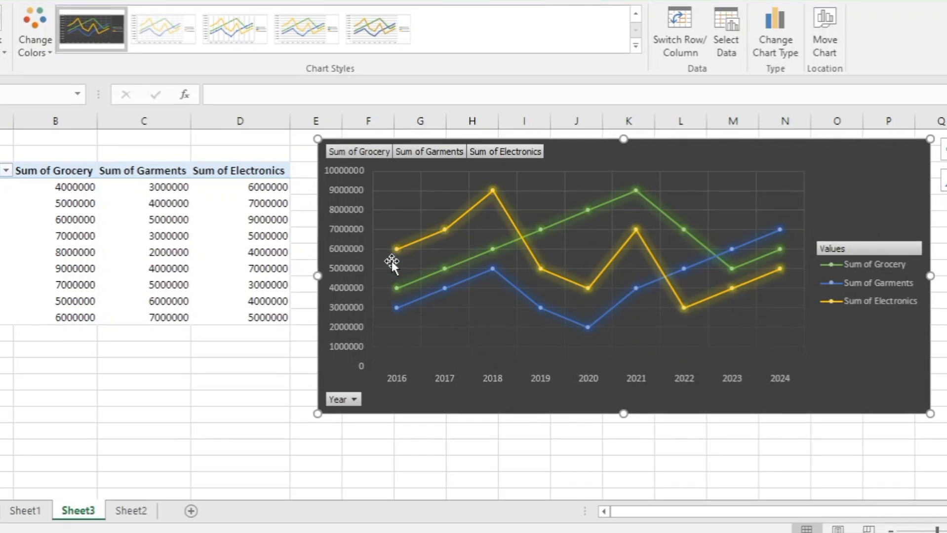
pyautogui.click(433, 252)
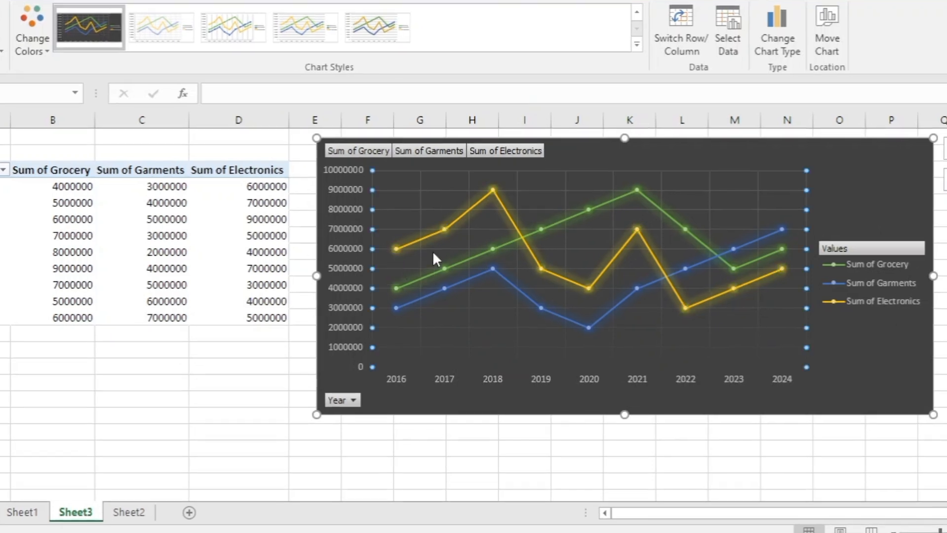
pyautogui.click(398, 249)
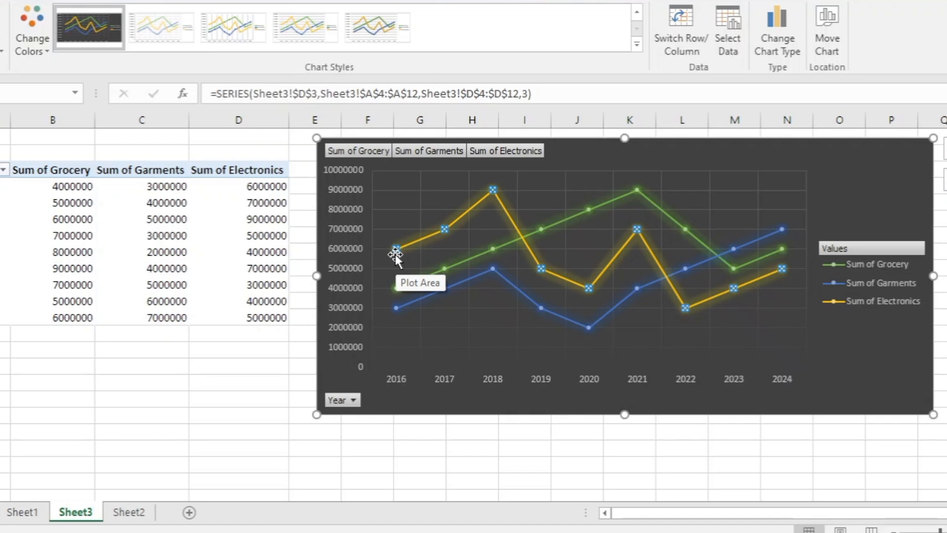
pyautogui.moveTo(494, 187)
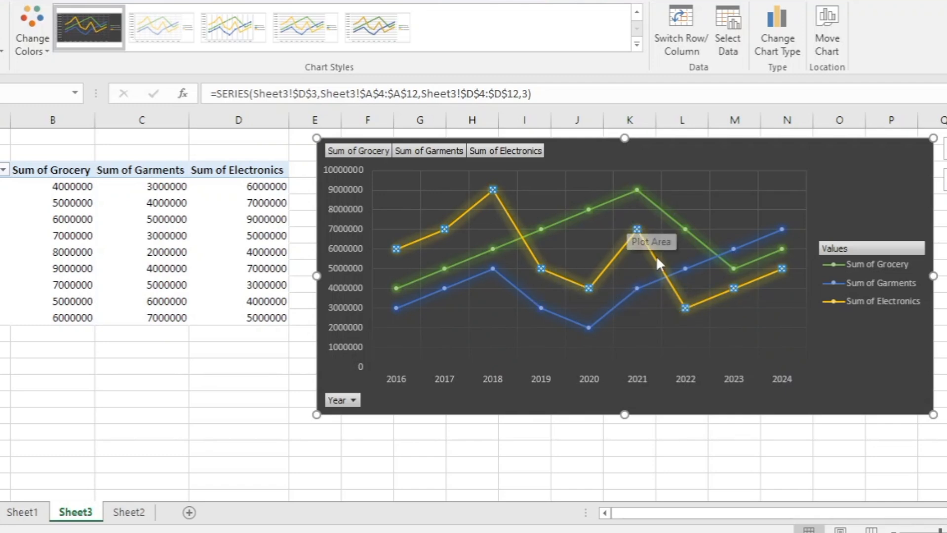
pyautogui.moveTo(683, 310)
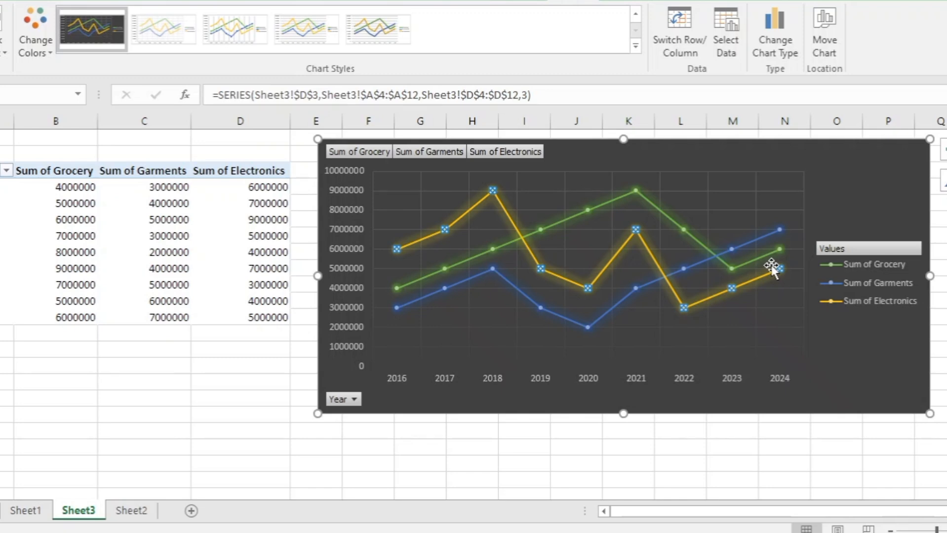
pyautogui.click(574, 185)
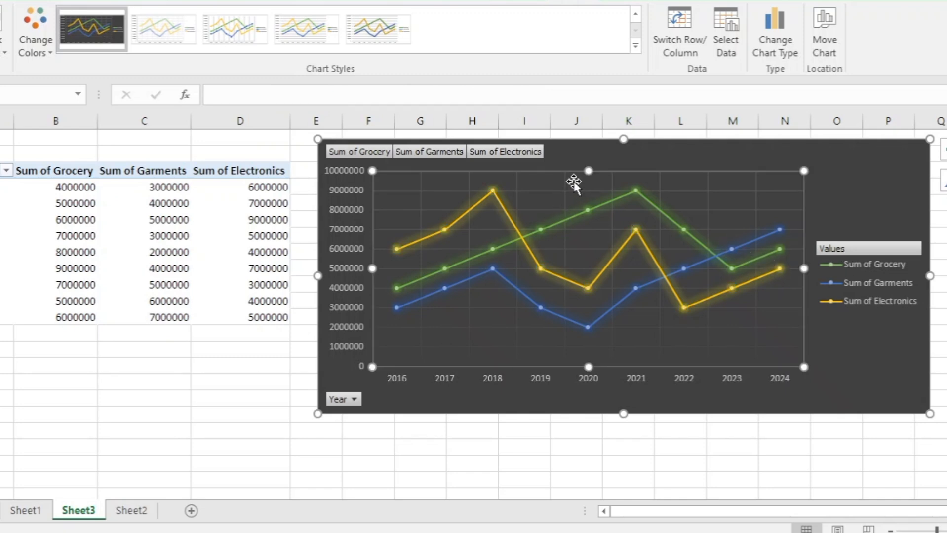
# Set the outline color of the PivotChart's horizontal and vertical major gridlines to white.
pyautogui.click(535, 200)
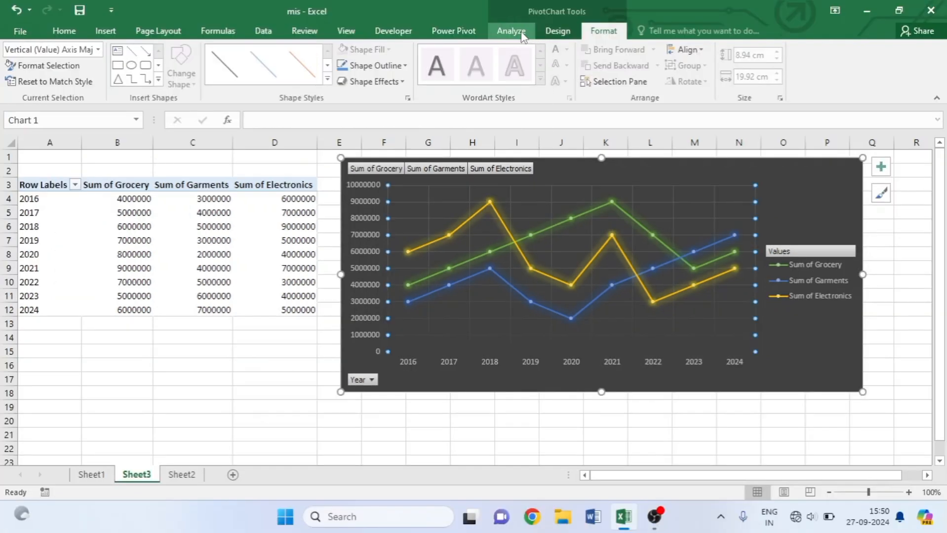
pyautogui.click(380, 70)
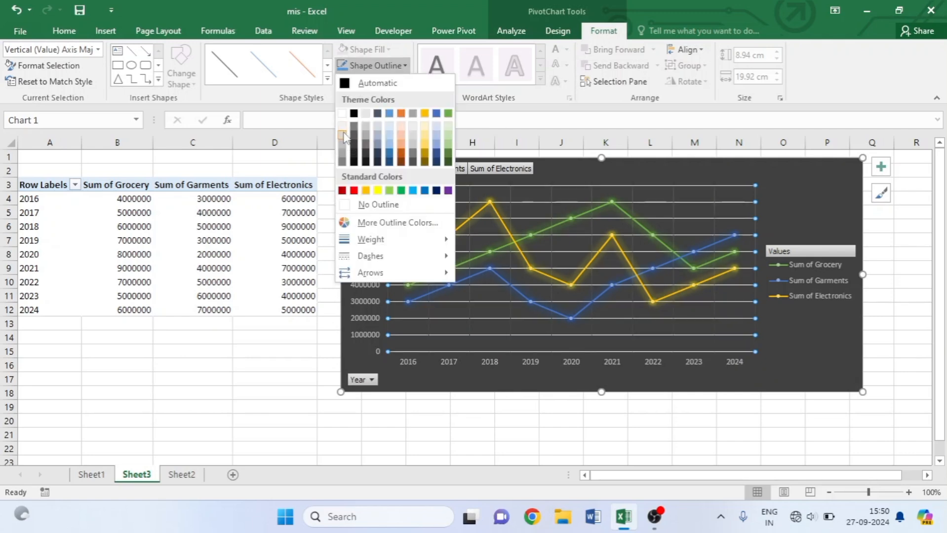
pyautogui.click(342, 114)
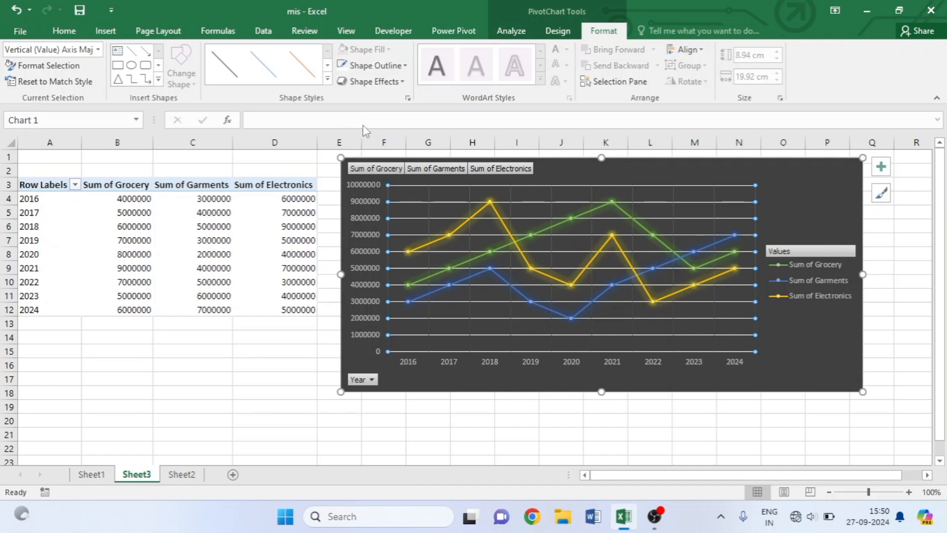
pyautogui.click(429, 190)
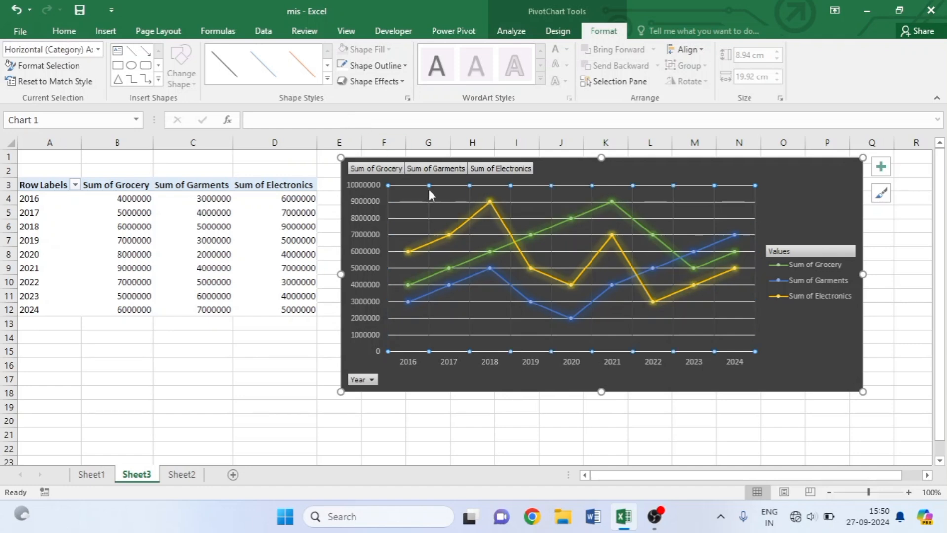
pyautogui.click(375, 65)
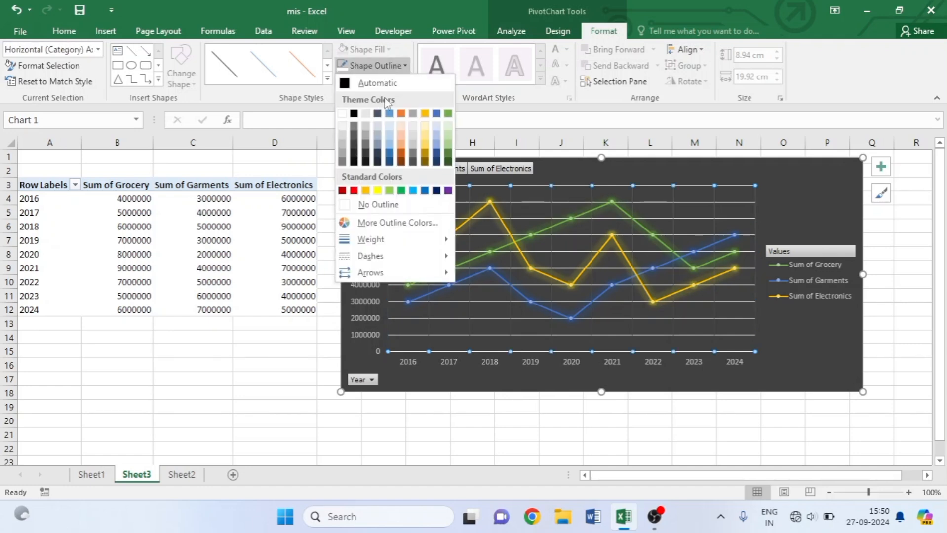
pyautogui.click(343, 114)
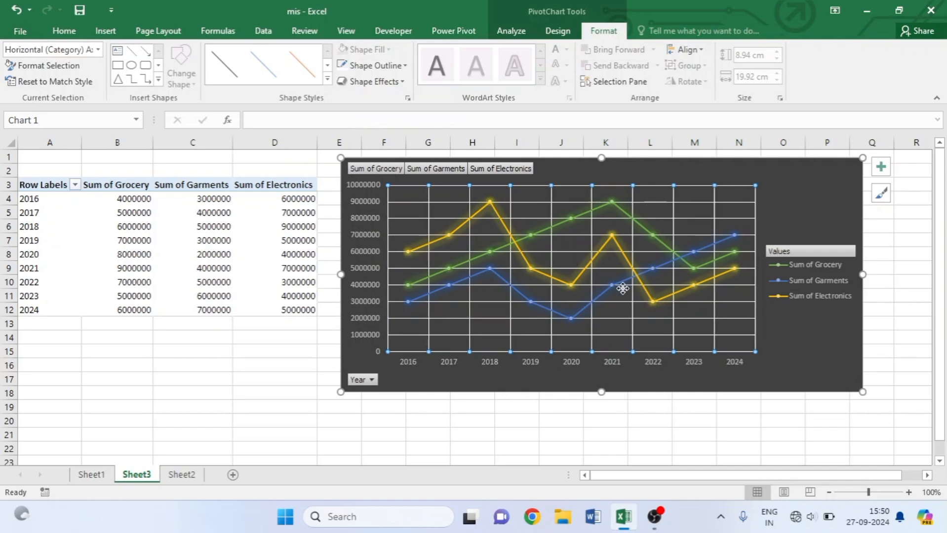
pyautogui.click(651, 321)
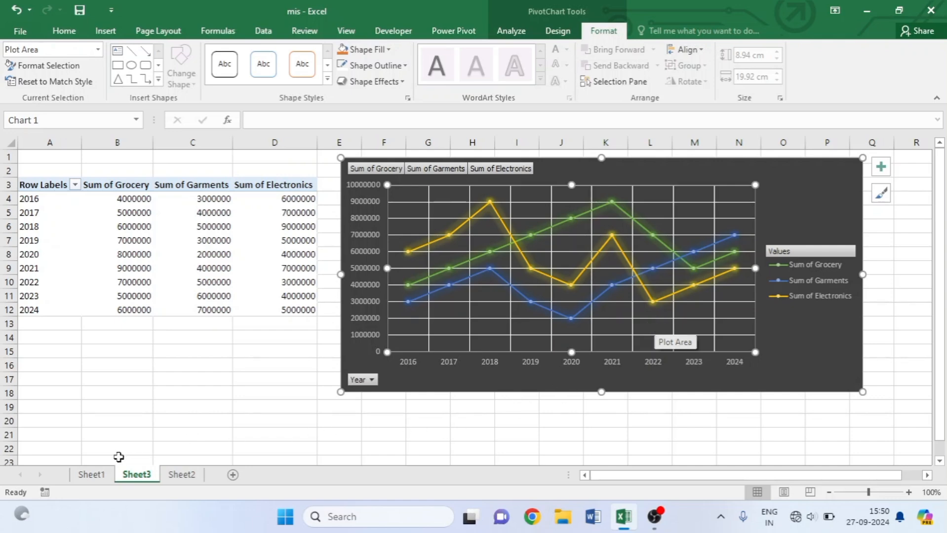
# Delete the State and Department slicers beside the sales table on Sheet1.
pyautogui.click(105, 477)
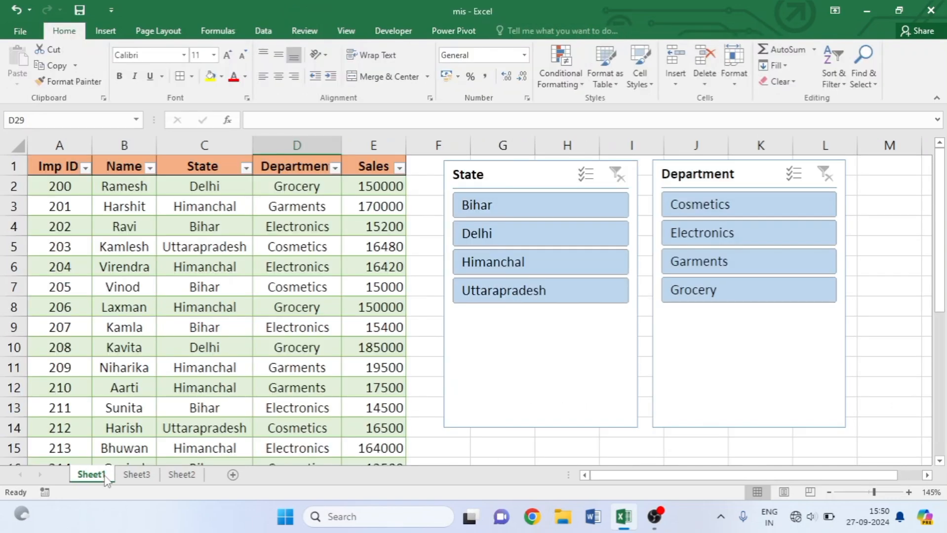
pyautogui.scroll(-1, 198, 269)
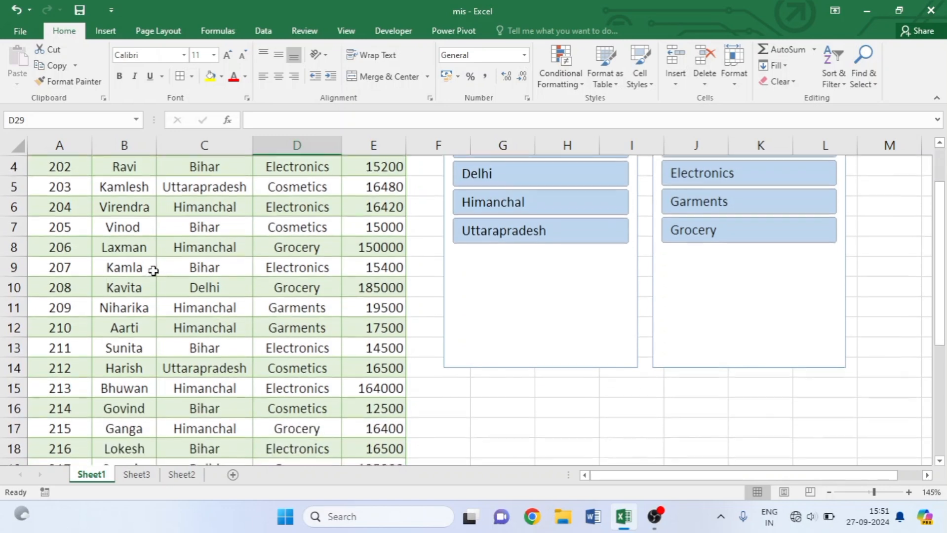
pyautogui.scroll(1, 222, 291)
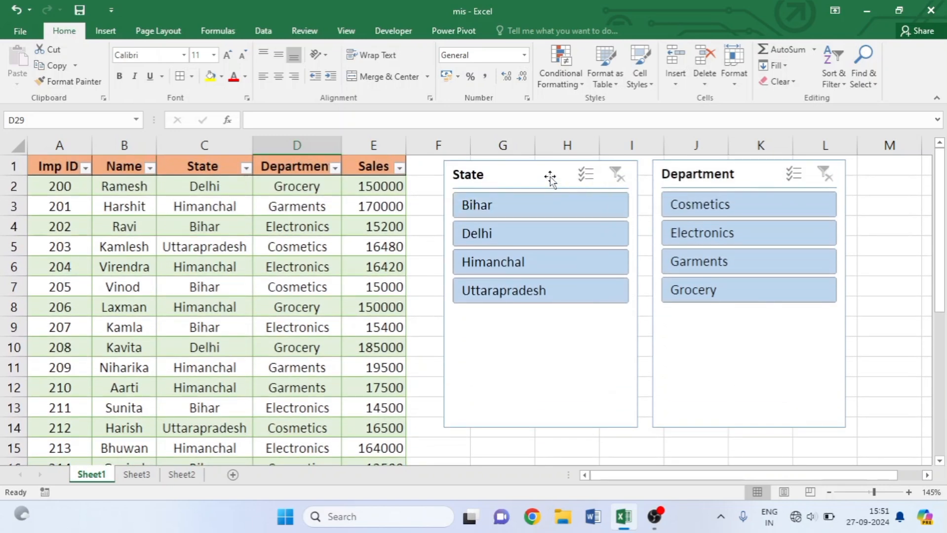
pyautogui.scroll(-7, 550, 176)
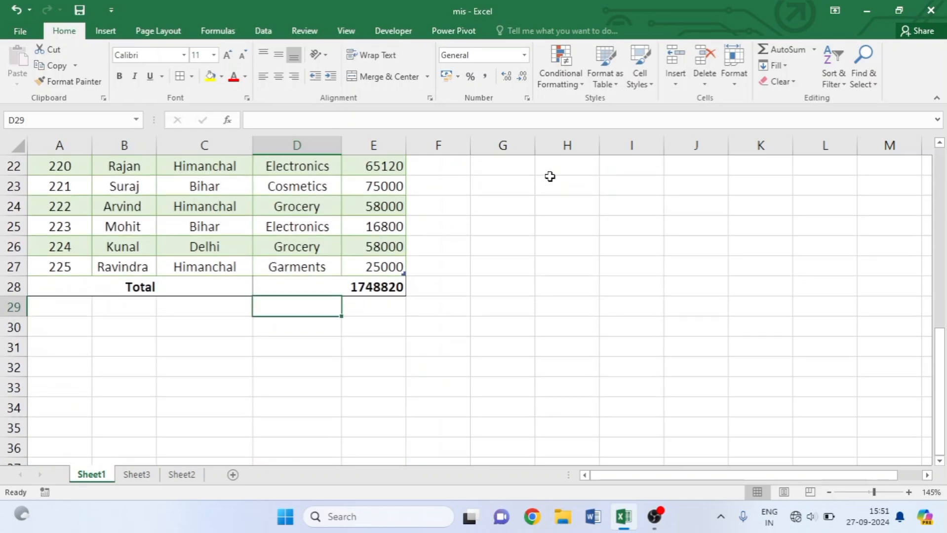
pyautogui.scroll(4, 550, 176)
pyautogui.scroll(3, 701, 227)
pyautogui.click(585, 248)
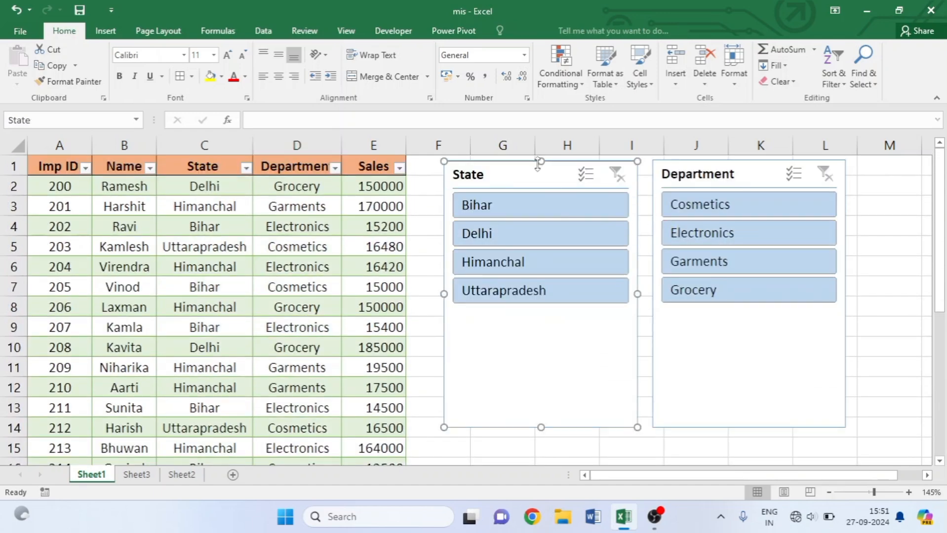
pyautogui.press('Delete')
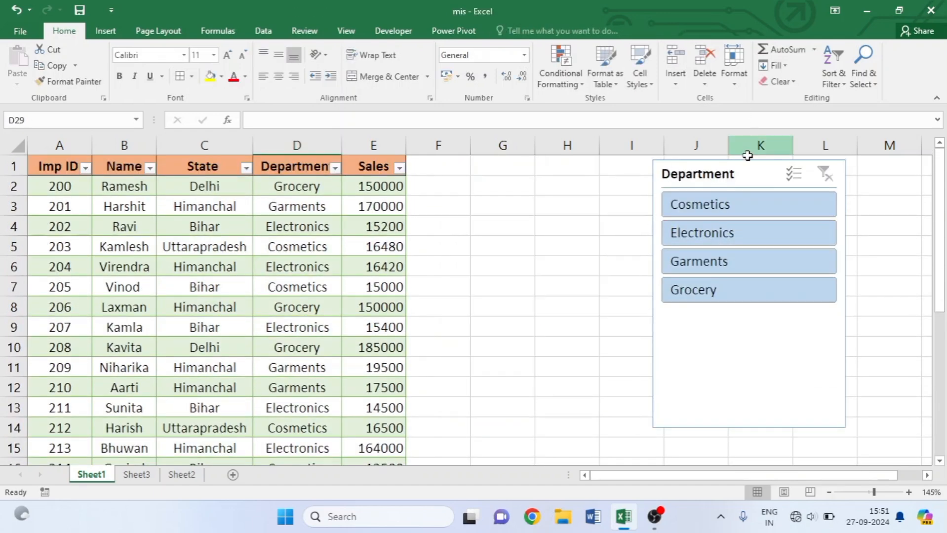
pyautogui.click(750, 175)
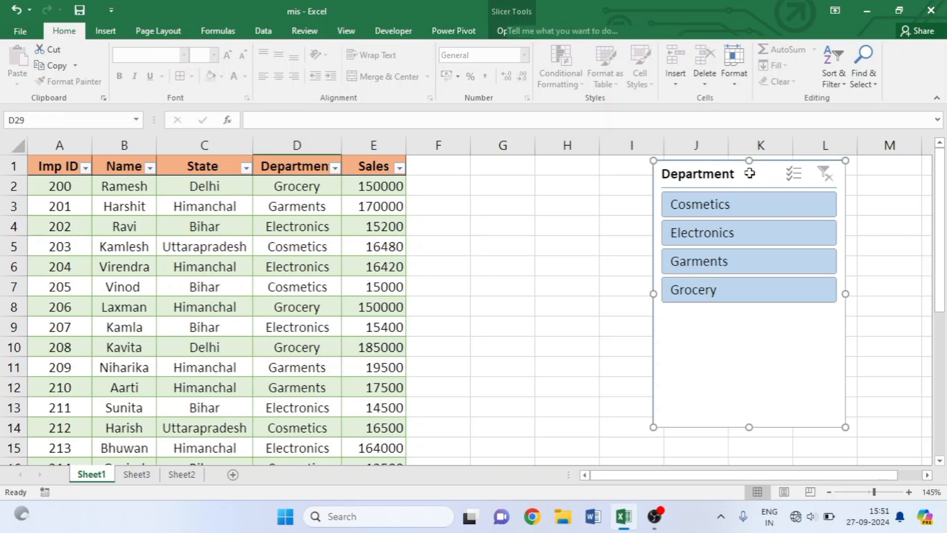
pyautogui.press('Delete')
pyautogui.scroll(-2, 484, 261)
pyautogui.scroll(2, 484, 261)
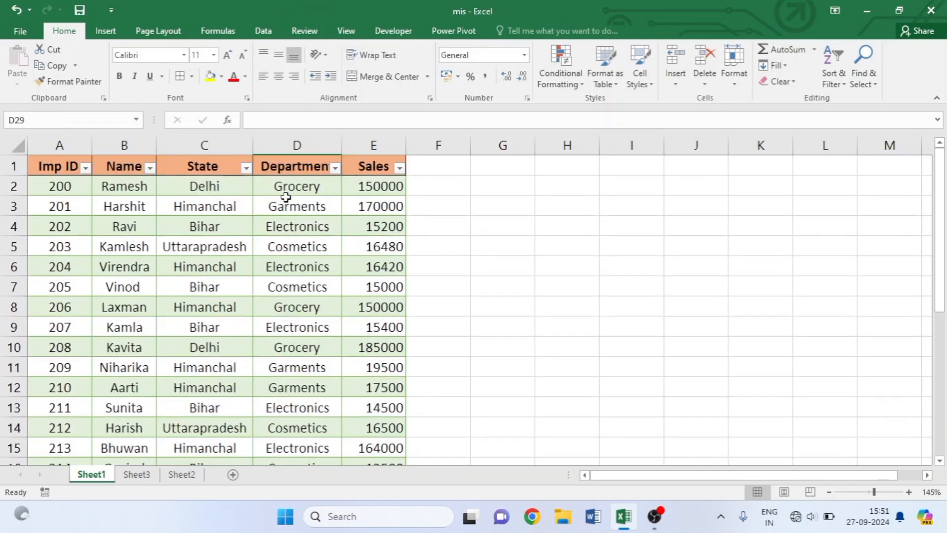
# Create a PivotTable on a new worksheet from the whole sales table, Table1, without the Total row.
pyautogui.click(47, 170)
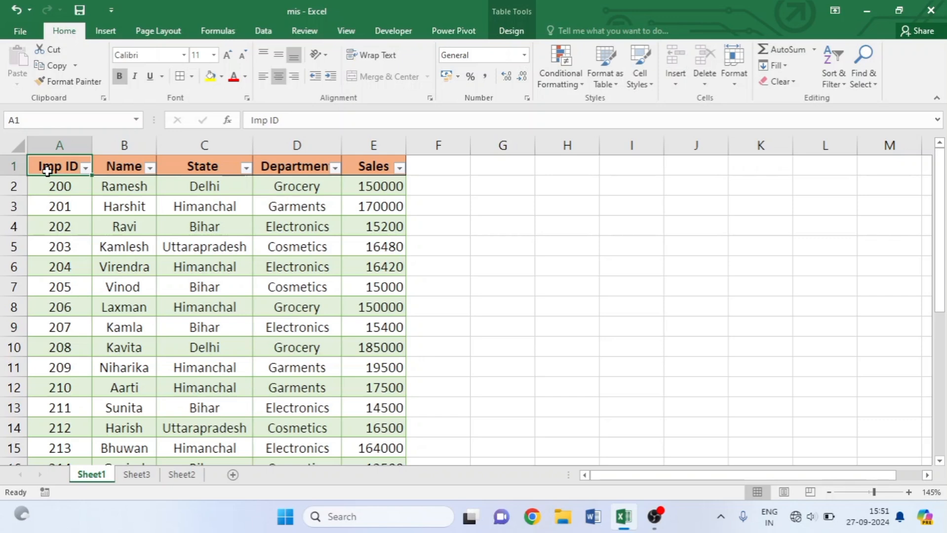
pyautogui.hotkey('ctrl', 'shift', 'Right')
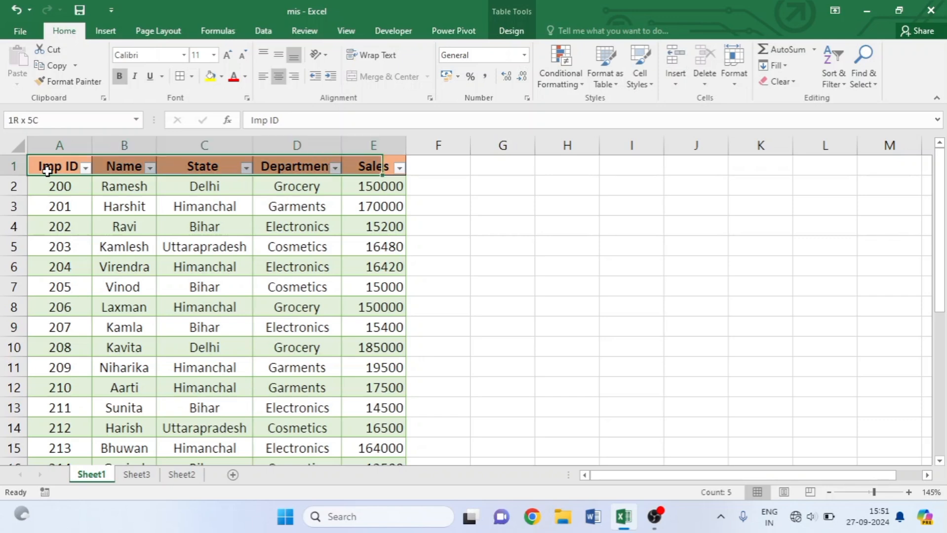
pyautogui.hotkey('ctrl', 'shift', 'Down')
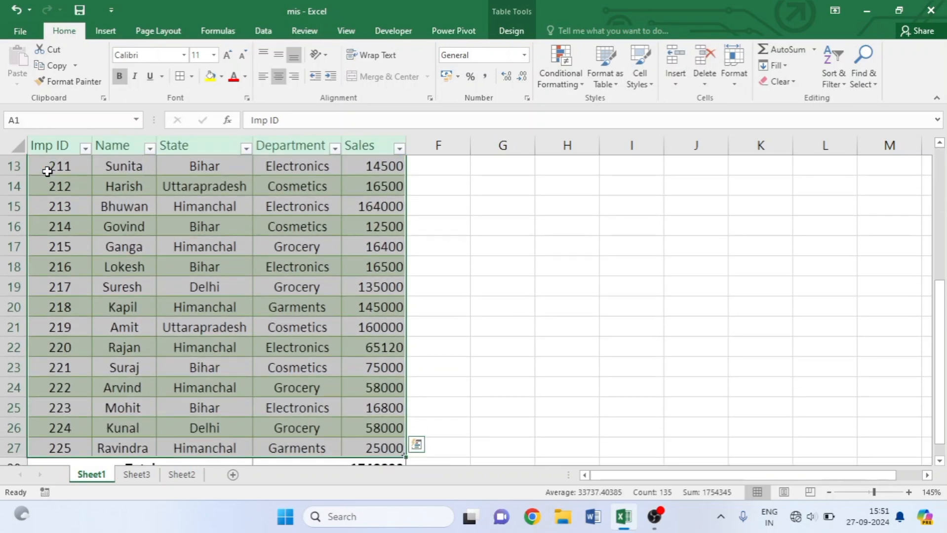
pyautogui.scroll(4, 57, 247)
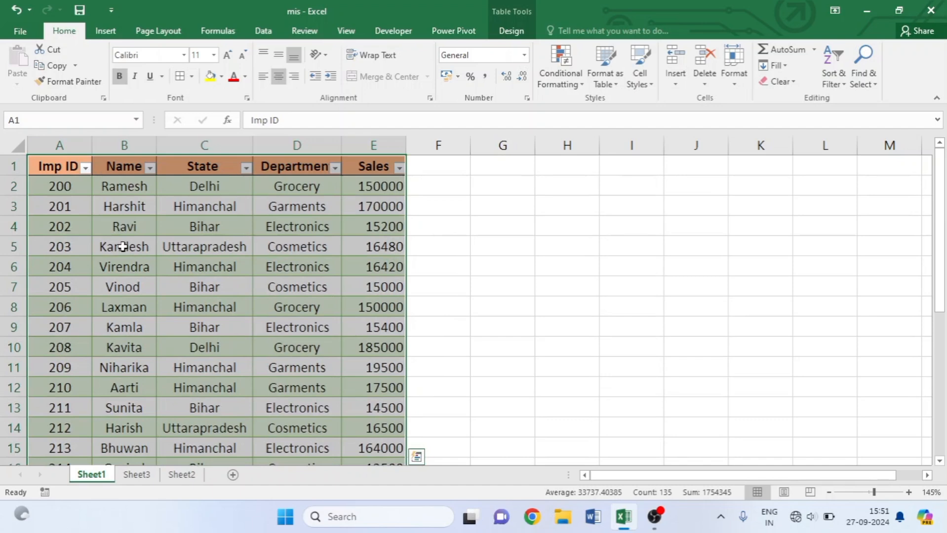
pyautogui.click(110, 32)
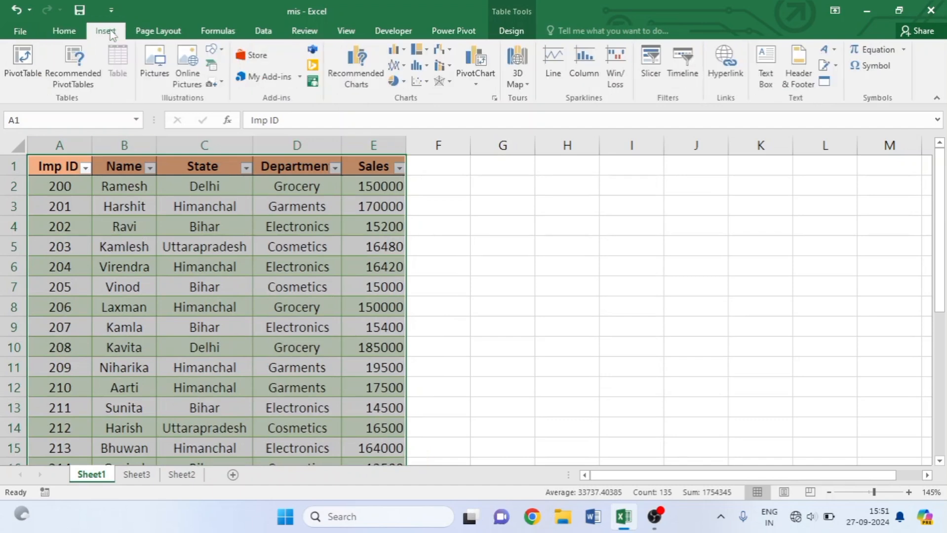
pyautogui.click(19, 61)
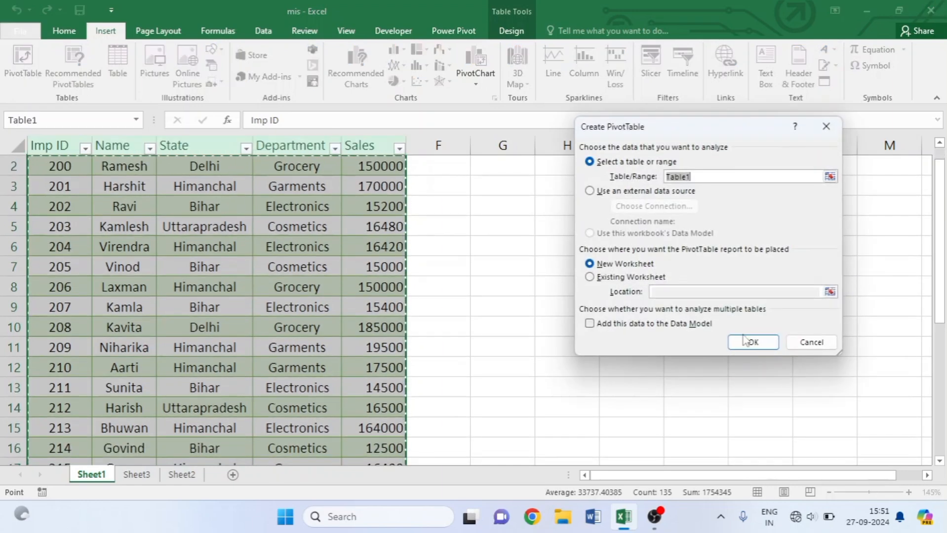
pyautogui.click(764, 347)
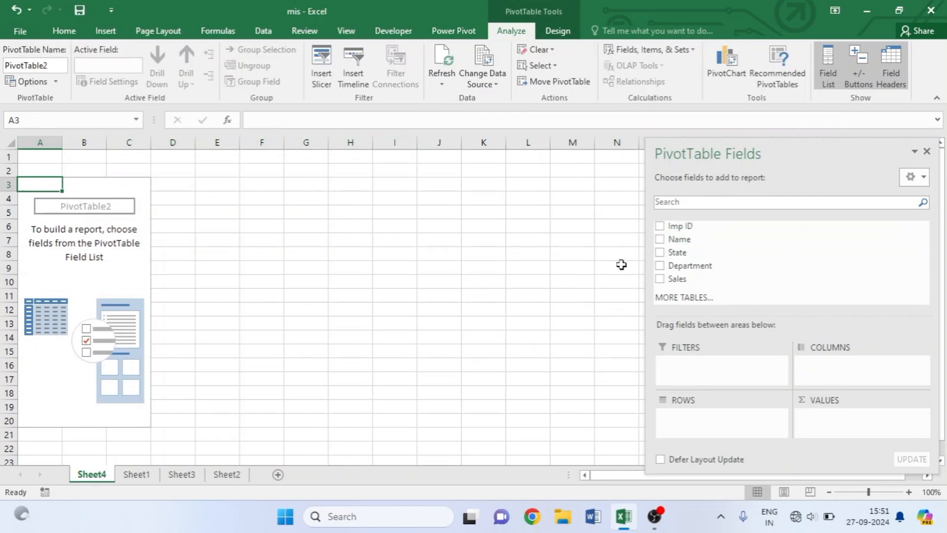
# Add State and Department as PivotTable rows and Sales as the summed value.
pyautogui.click(660, 253)
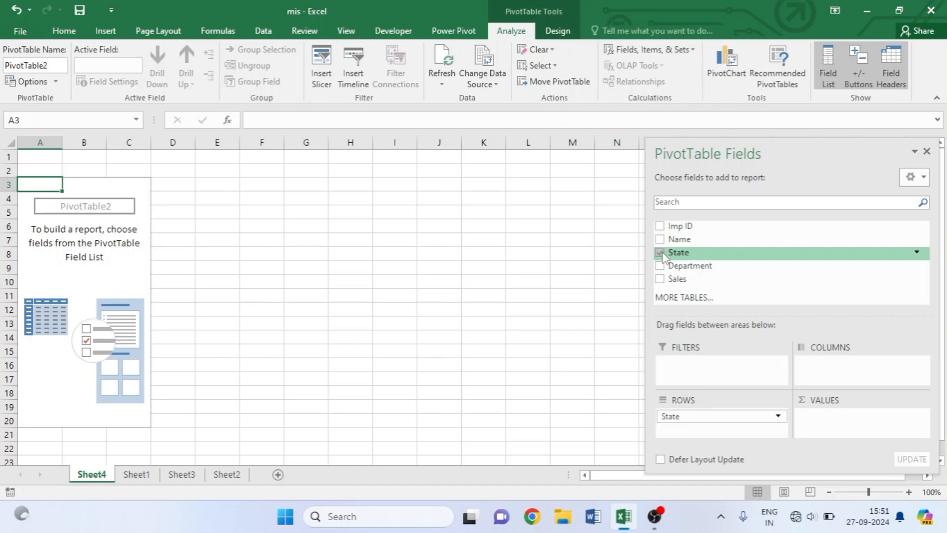
pyautogui.click(660, 266)
pyautogui.click(660, 279)
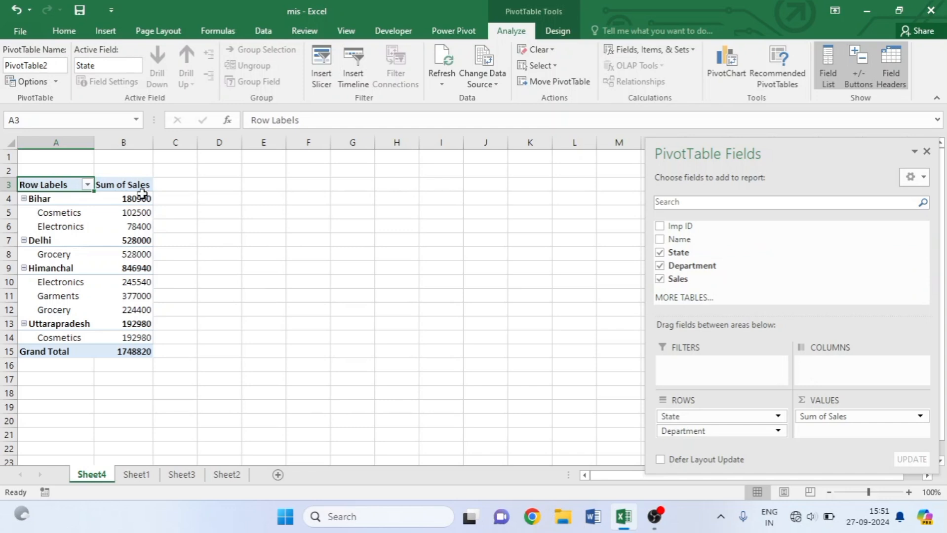
pyautogui.moveTo(52, 182); pyautogui.dragTo(112, 349)
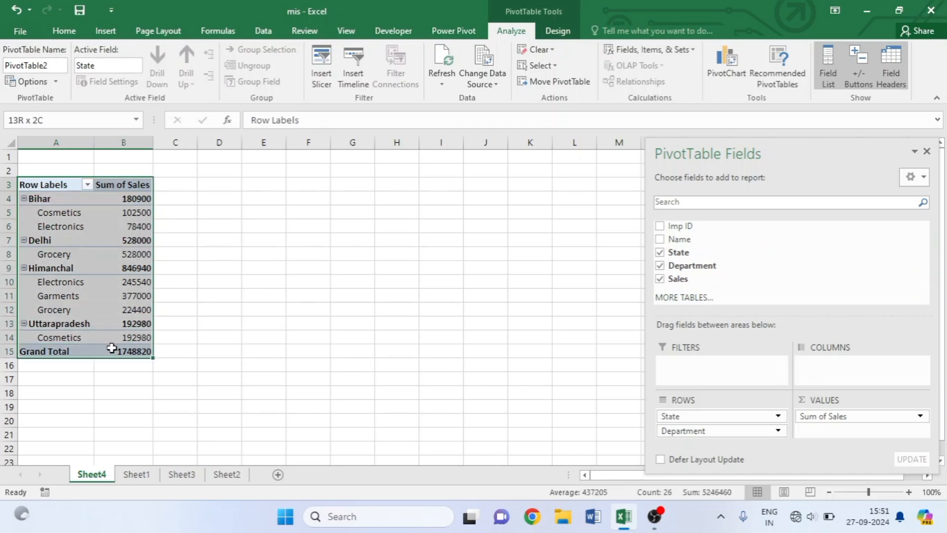
pyautogui.click(97, 265)
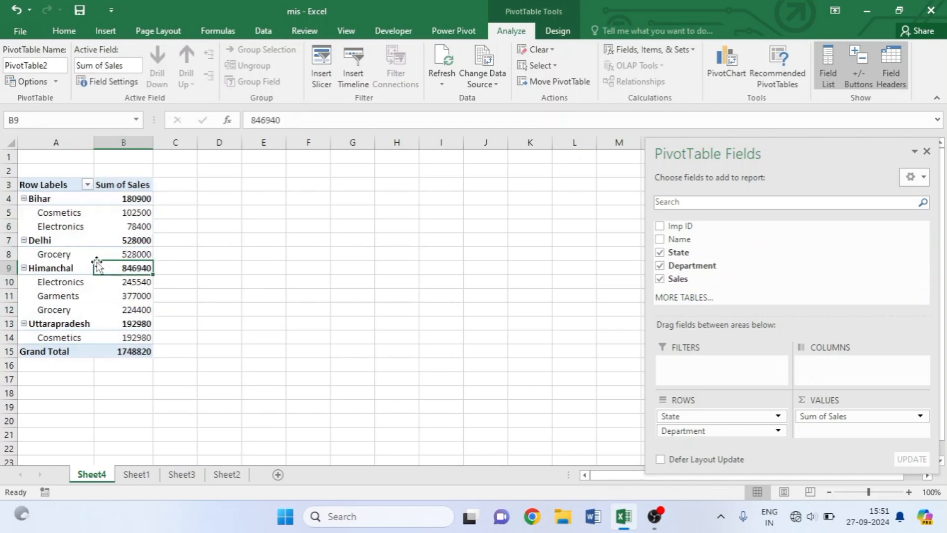
# Insert a Line with Markers PivotChart from the state and department PivotTable and hide its field list.
pyautogui.click(725, 74)
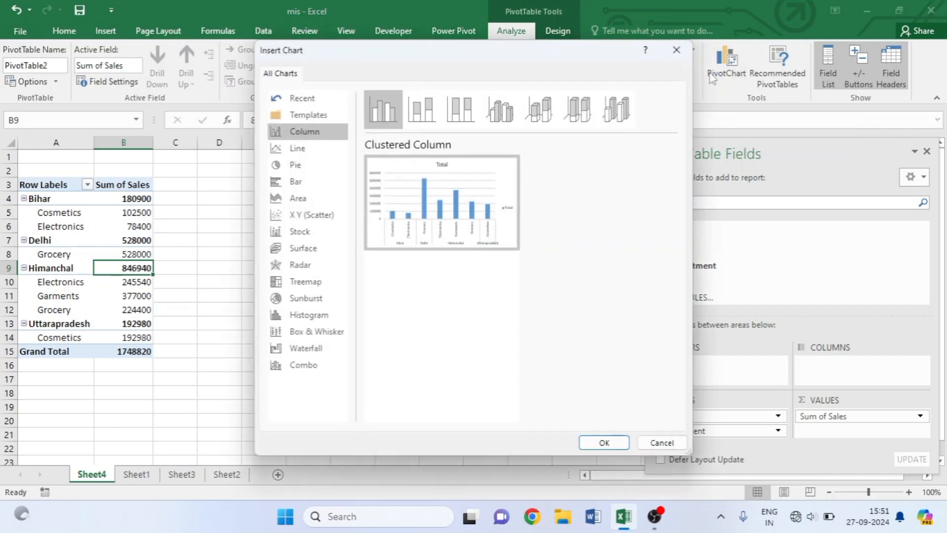
pyautogui.click(278, 151)
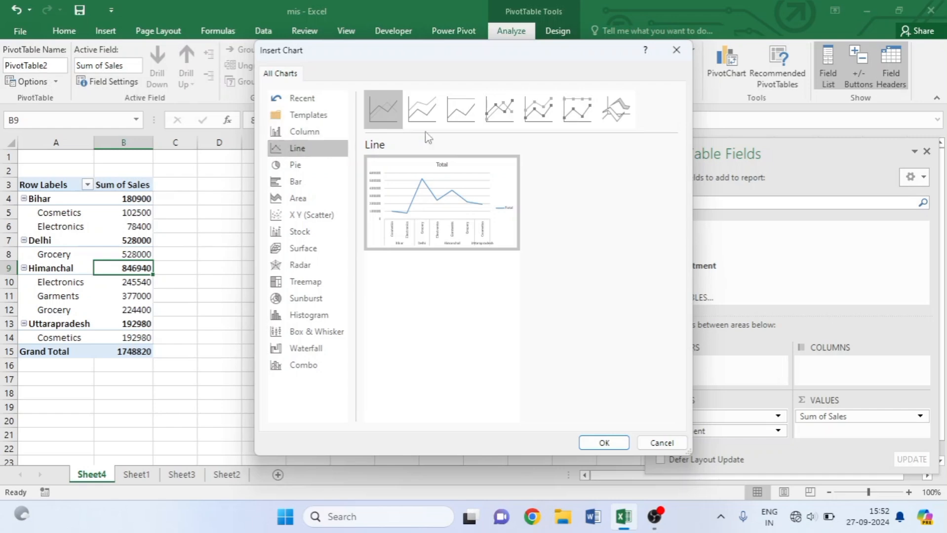
pyautogui.click(497, 111)
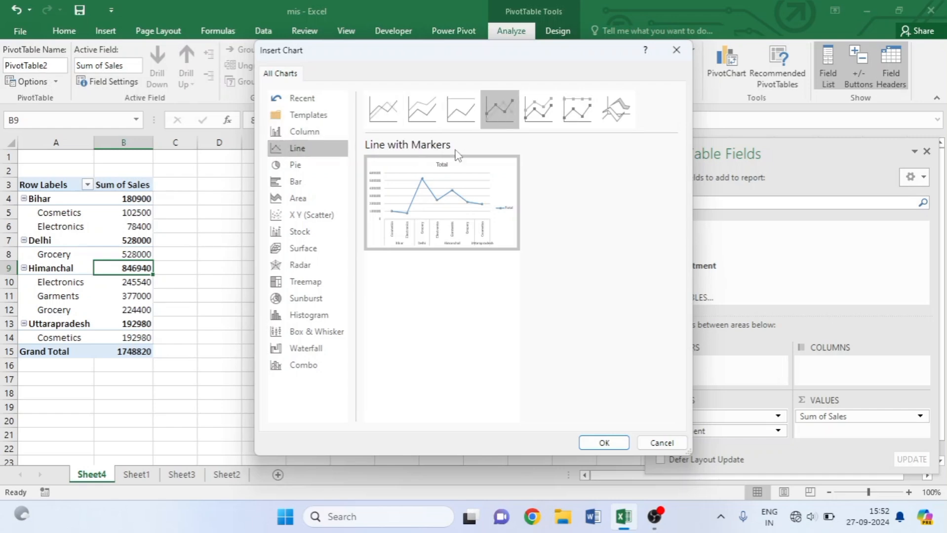
pyautogui.click(604, 443)
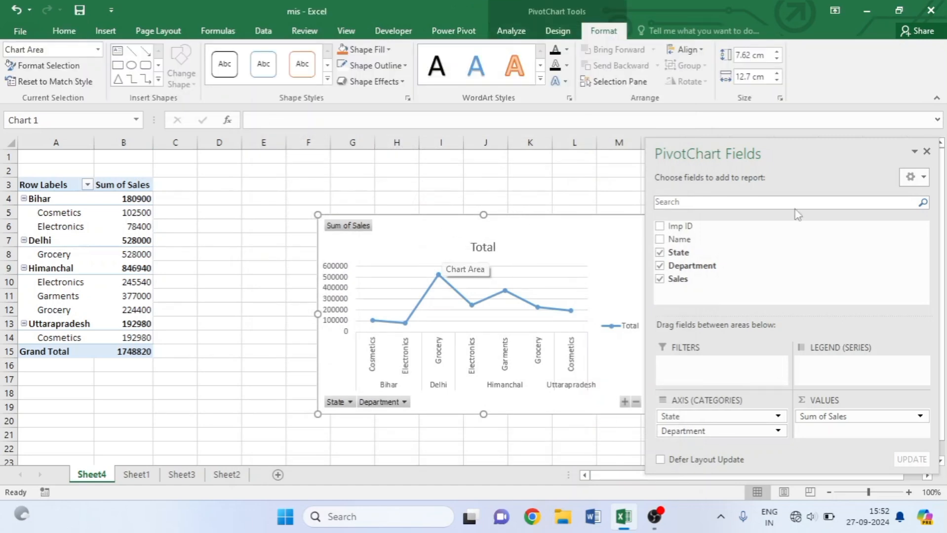
pyautogui.click(927, 151)
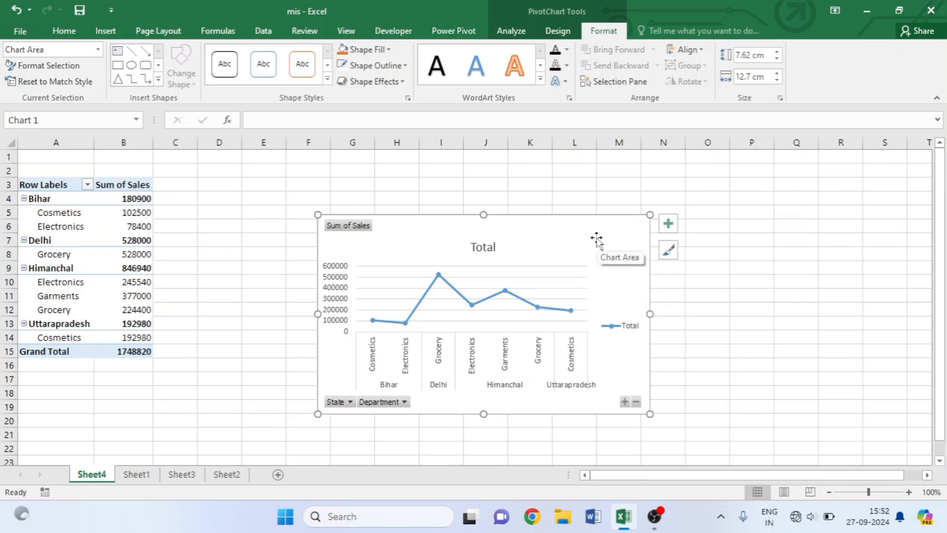
# Copy the new PivotChart and paste it at cell G2 on Sheet1, using the destination theme.
pyautogui.rightClick(548, 244)
pyautogui.click(582, 209)
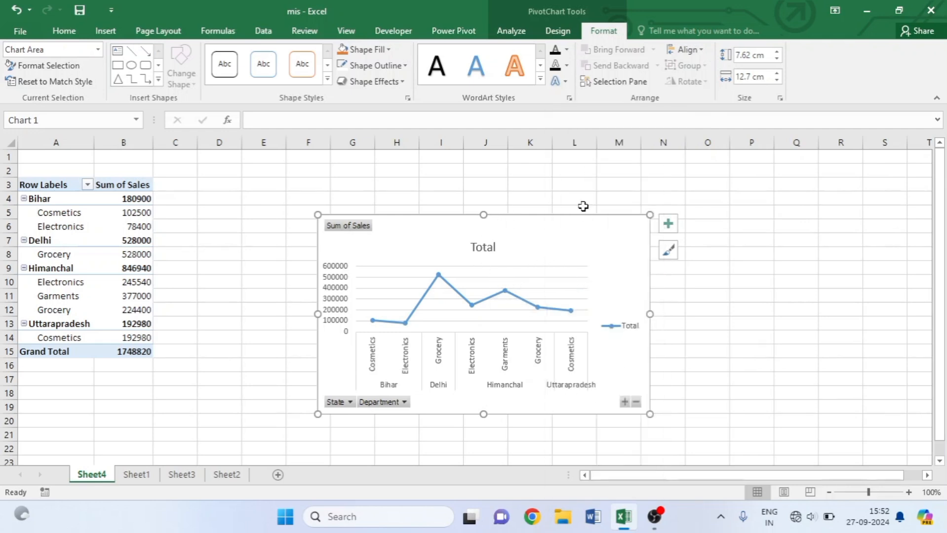
pyautogui.click(133, 475)
pyautogui.scroll(1, 444, 251)
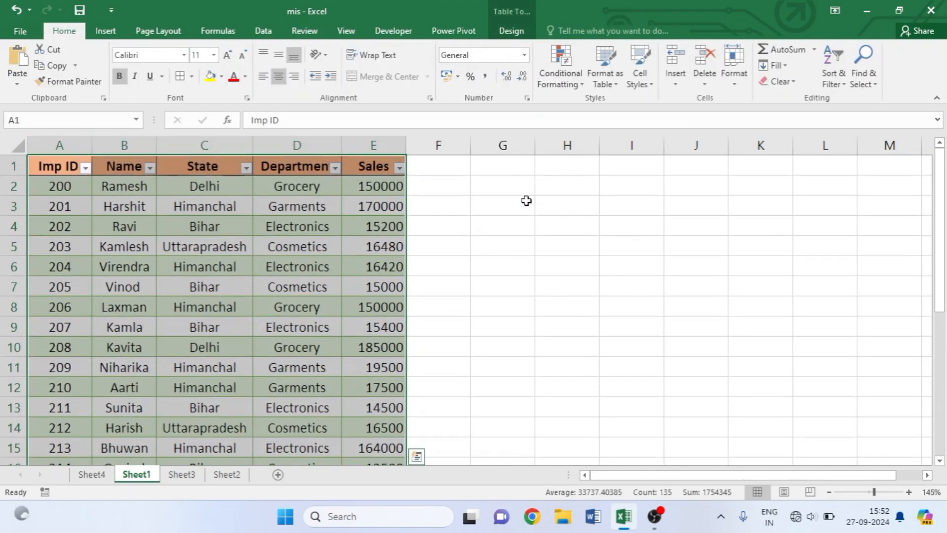
pyautogui.rightClick(476, 186)
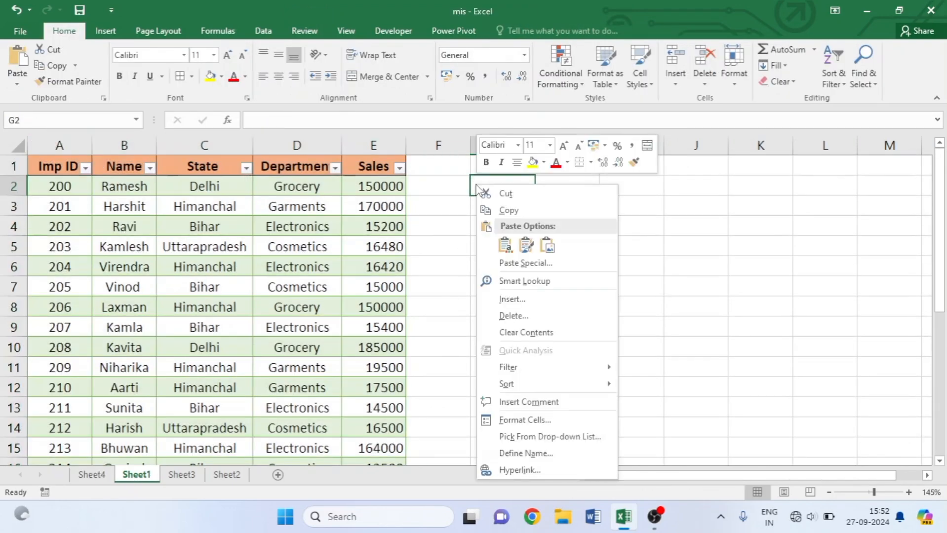
pyautogui.click(506, 246)
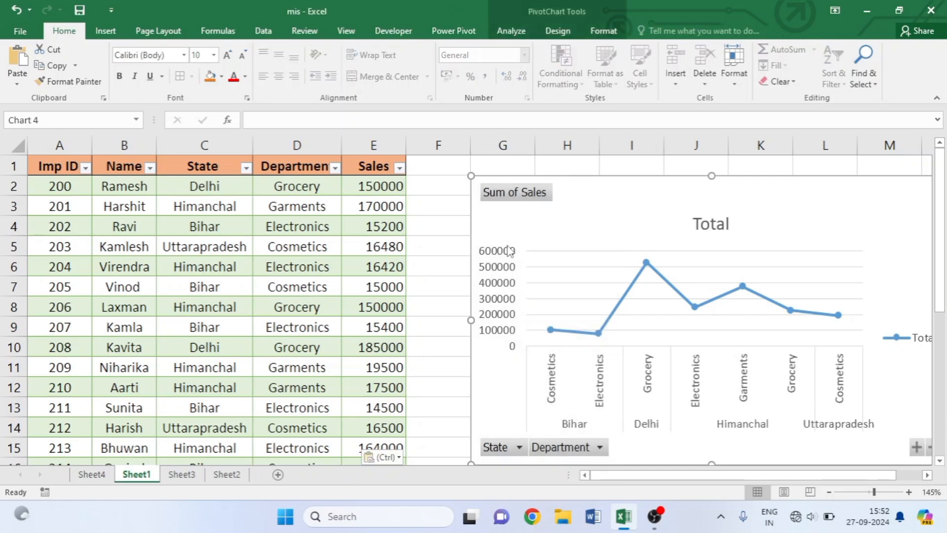
# Apply the dark chart style with the glowing line to the PivotChart and move it below the sales table, starting at row 30.
pyautogui.moveTo(810, 205); pyautogui.dragTo(764, 202)
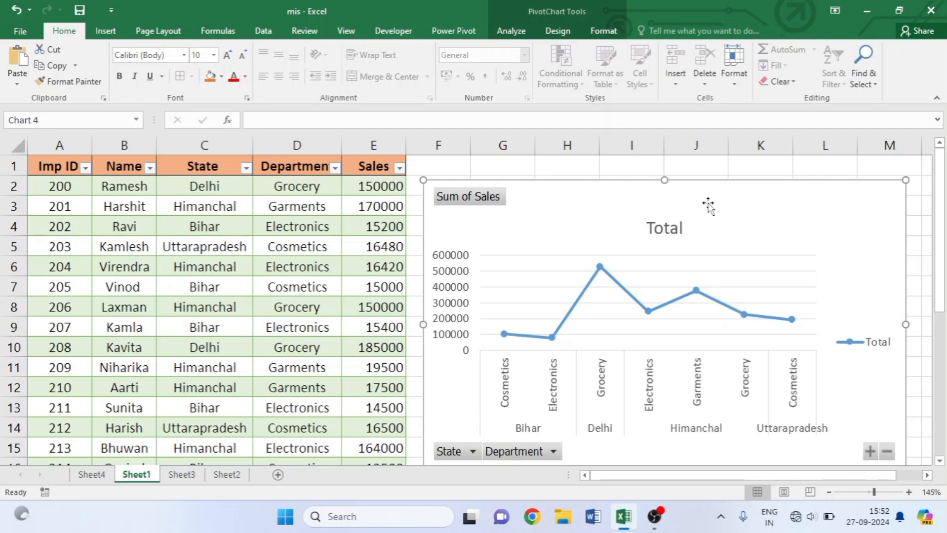
pyautogui.click(559, 31)
pyautogui.click(216, 60)
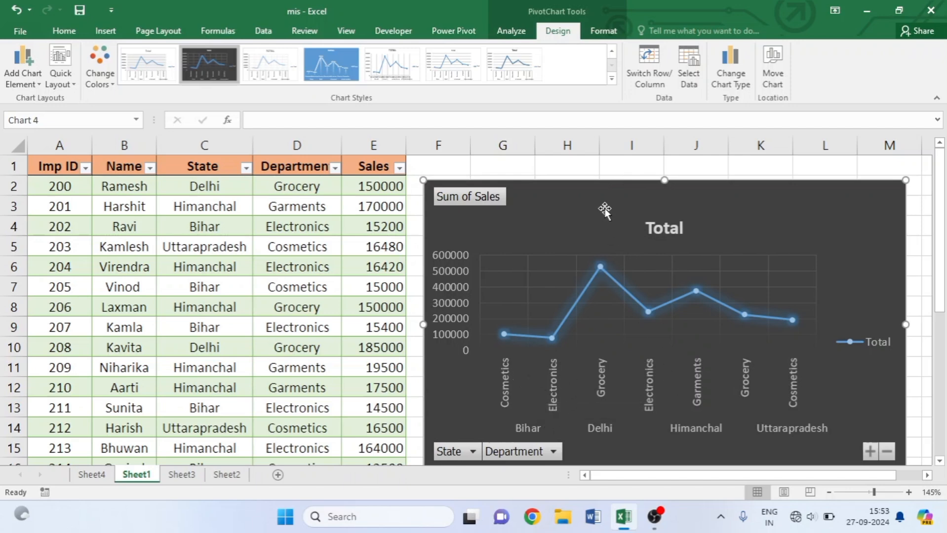
pyautogui.moveTo(605, 204)
pyautogui.mouseDown()
pyautogui.moveTo(599, 199)
pyautogui.moveTo(505, 384)
pyautogui.moveTo(297, 457)
pyautogui.moveTo(175, 455)
pyautogui.moveTo(108, 410)
pyautogui.moveTo(111, 373)
pyautogui.moveTo(114, 398)
pyautogui.mouseUp()
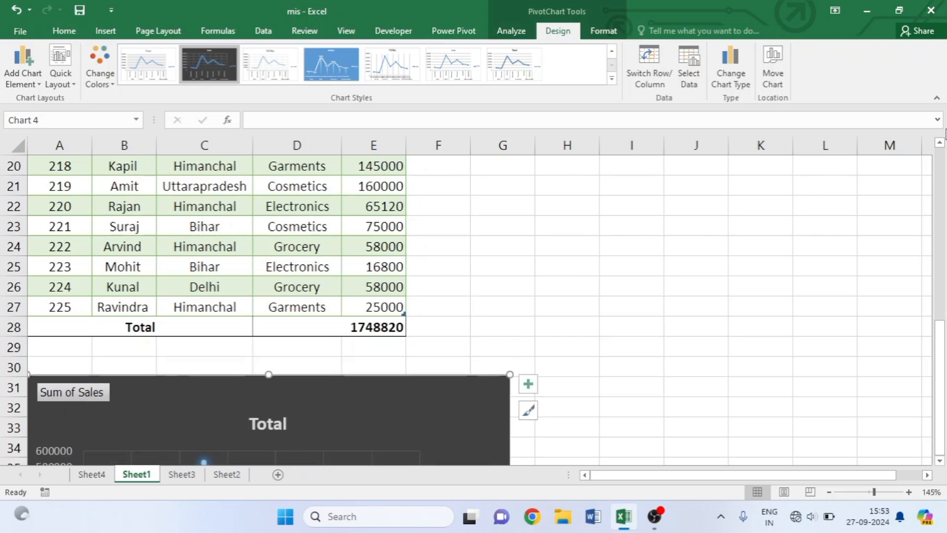
pyautogui.scroll(-3, 858, 247)
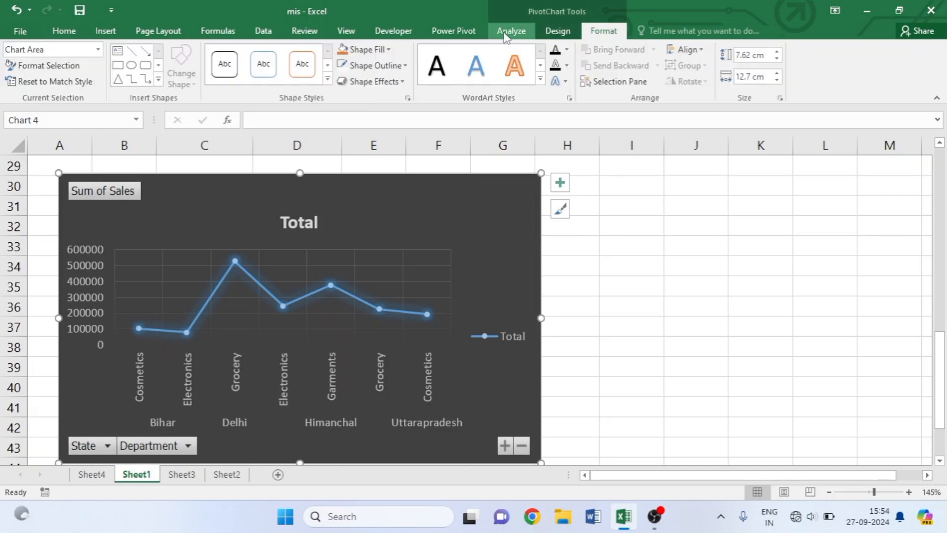
# Insert State and Department slicers for the PivotChart.
pyautogui.click(505, 34)
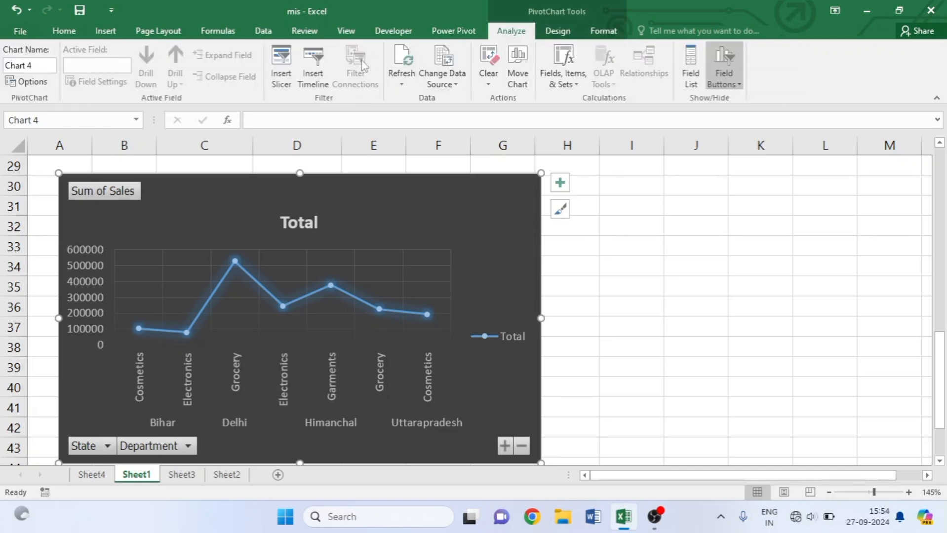
pyautogui.click(285, 72)
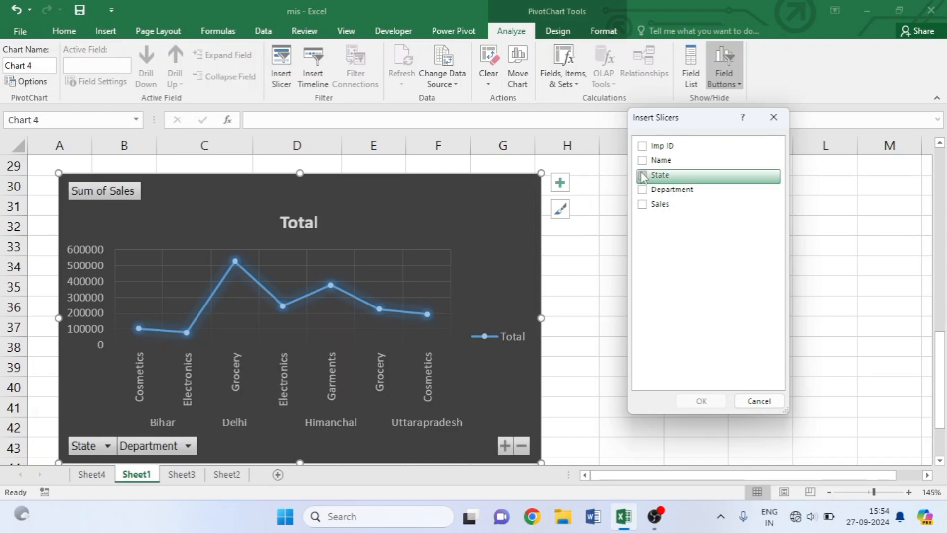
pyautogui.click(643, 176)
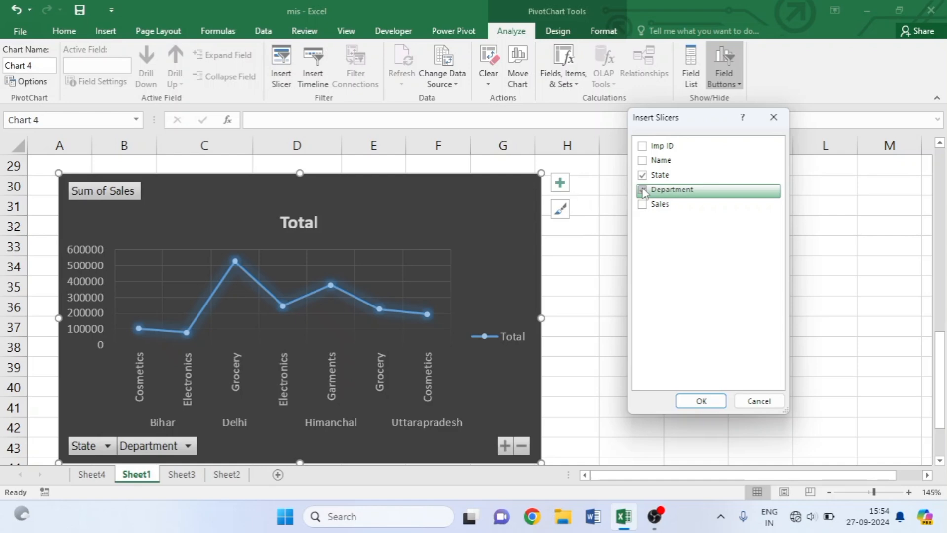
pyautogui.click(643, 190)
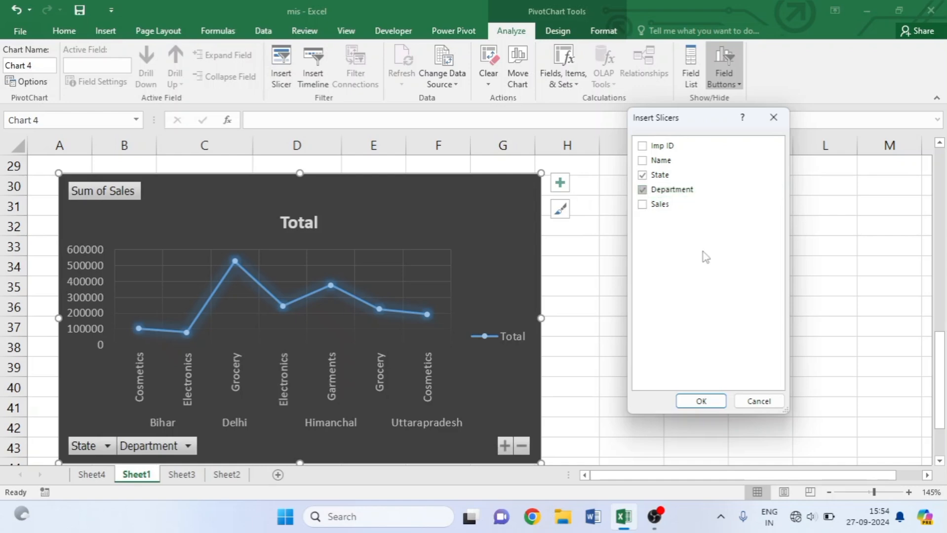
pyautogui.click(710, 406)
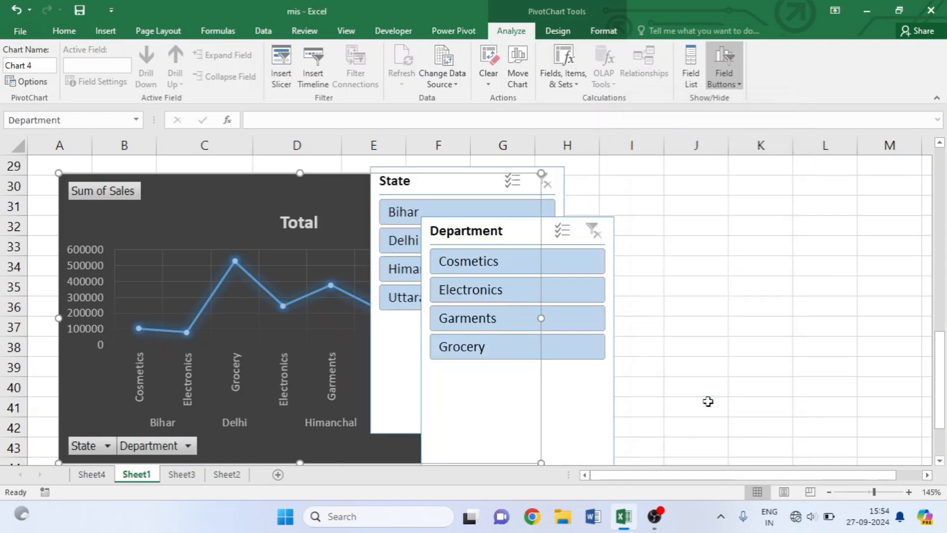
# Place the State and Department slicers side by side next to the PivotChart and shift the chart slightly away from them.
pyautogui.moveTo(514, 233); pyautogui.dragTo(850, 212)
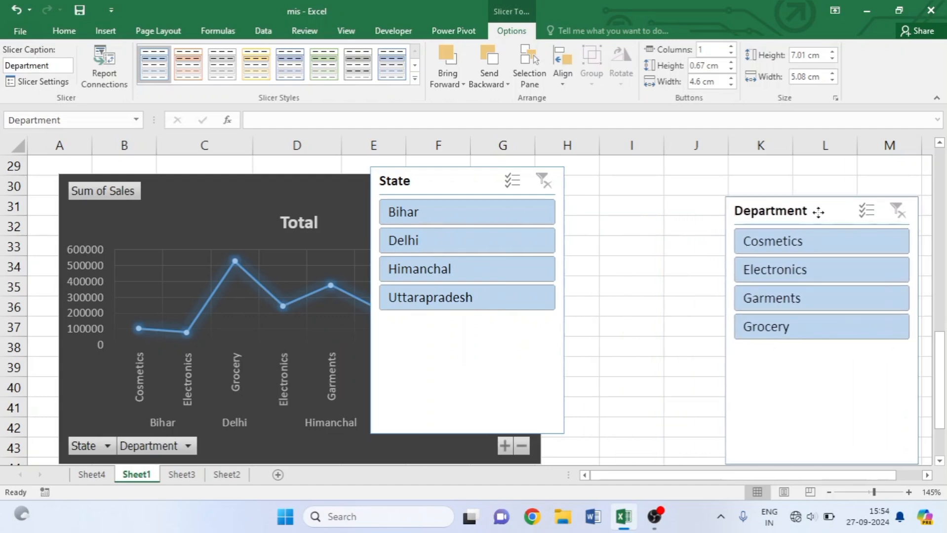
pyautogui.moveTo(437, 181); pyautogui.dragTo(603, 203)
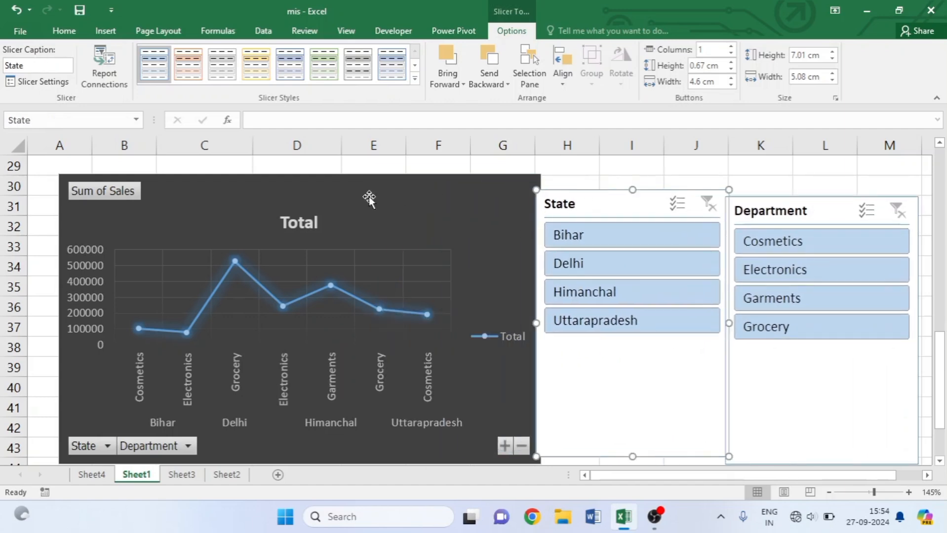
pyautogui.moveTo(370, 198); pyautogui.dragTo(351, 197)
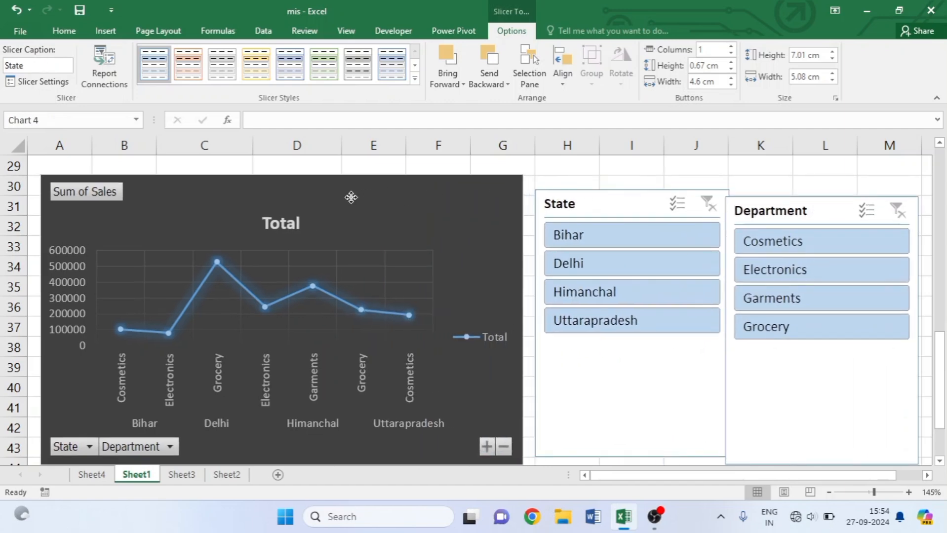
# Resize the State slicer to about 5.8 cm high and the Department slicer to about 5.6 by 4.5 cm, with their tops aligned.
pyautogui.click(635, 458)
pyautogui.moveTo(633, 456); pyautogui.dragTo(626, 412)
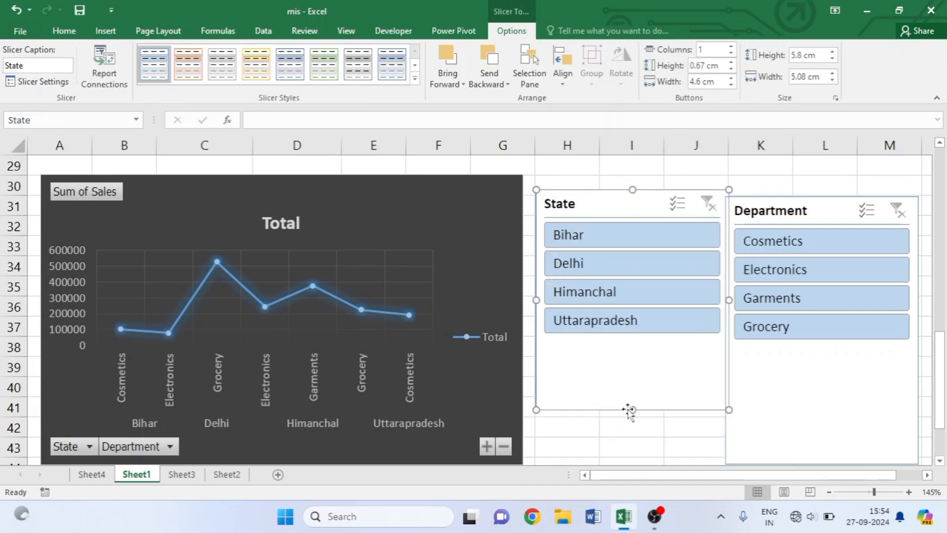
pyautogui.click(847, 448)
pyautogui.moveTo(820, 459); pyautogui.dragTo(822, 390)
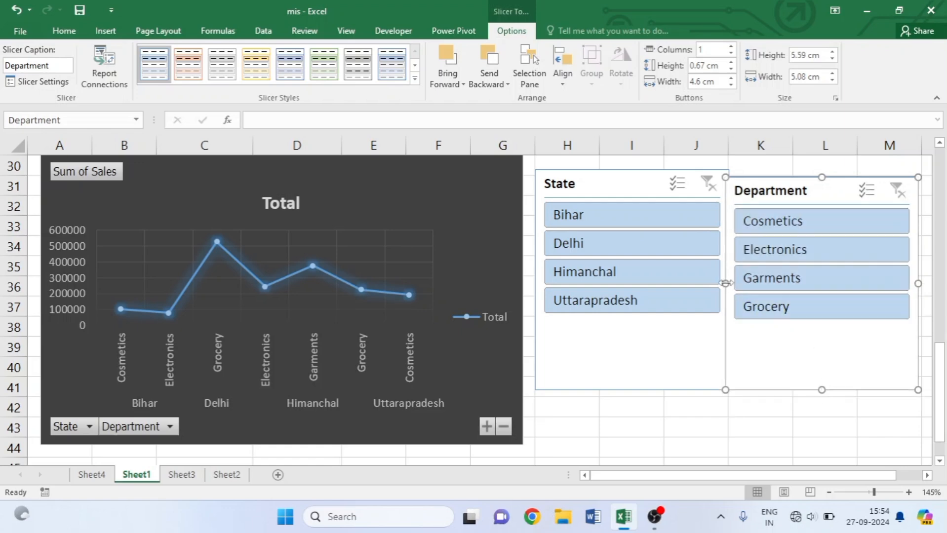
pyautogui.moveTo(725, 283); pyautogui.dragTo(746, 278)
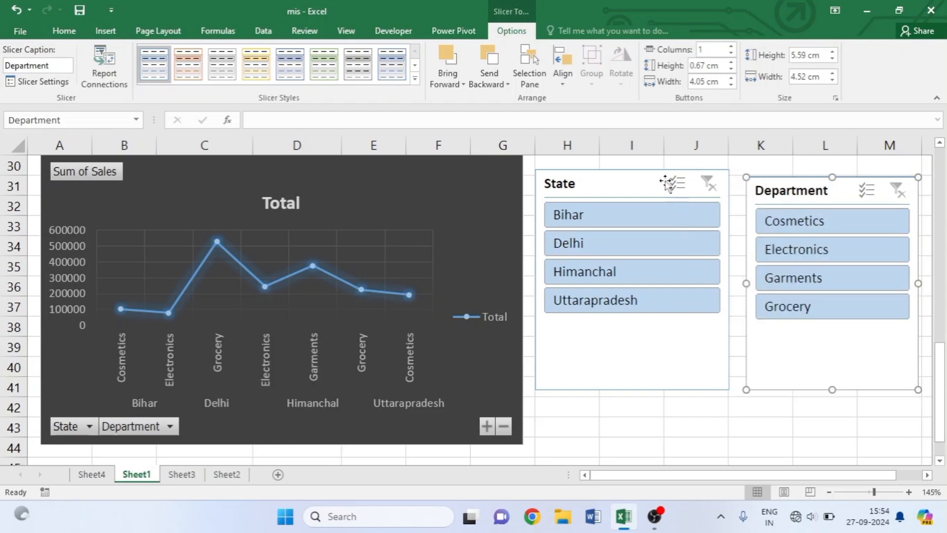
pyautogui.click(645, 178)
pyautogui.moveTo(645, 178); pyautogui.dragTo(646, 185)
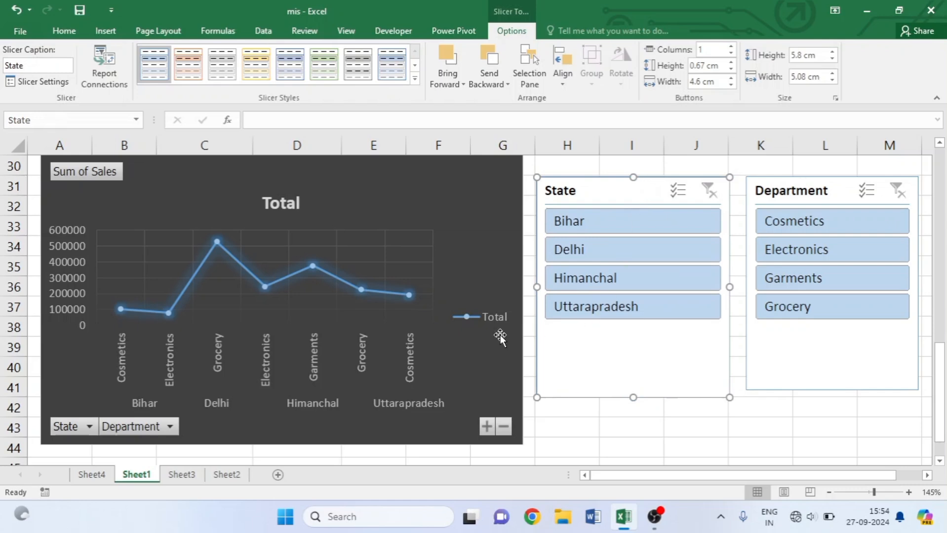
# Filter the PivotChart with the slicers to Bihar, followed by Delhi with the Grocery department.
pyautogui.click(587, 231)
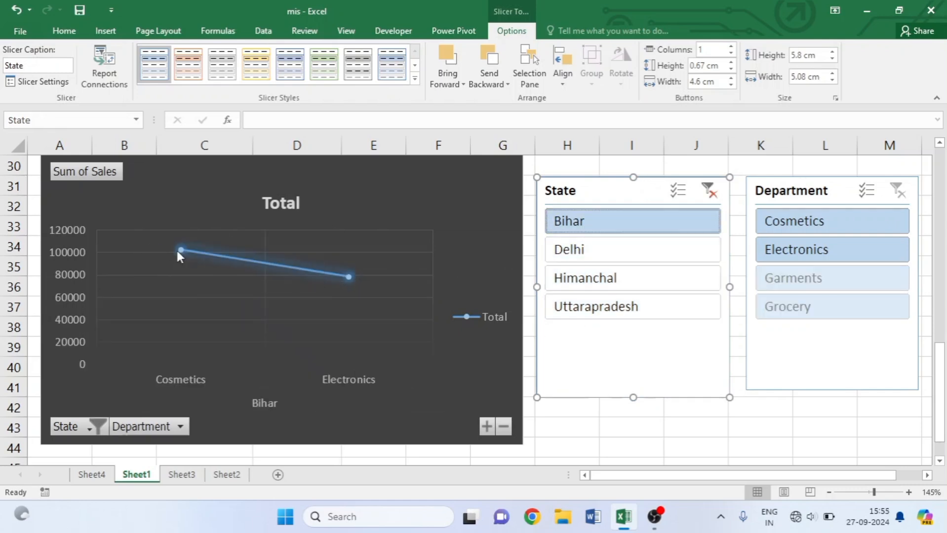
pyautogui.moveTo(345, 277)
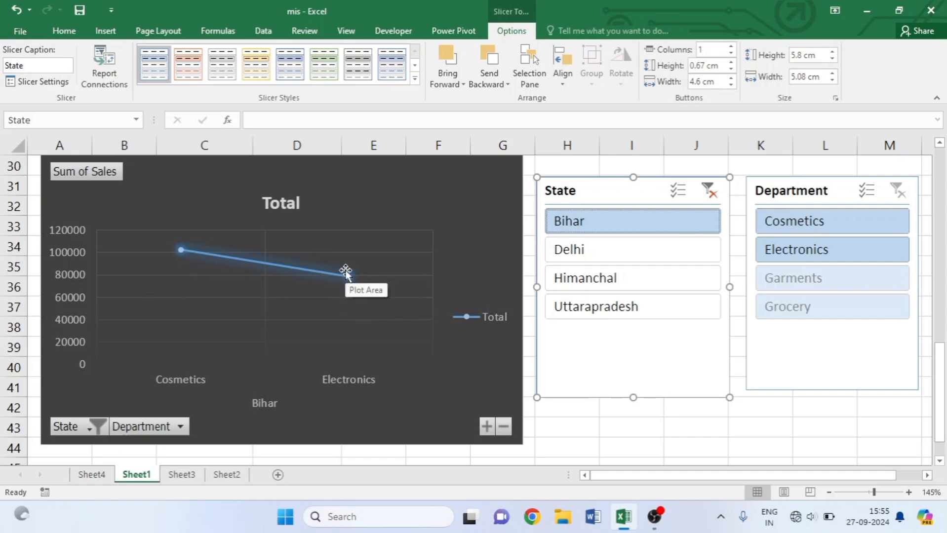
pyautogui.click(604, 257)
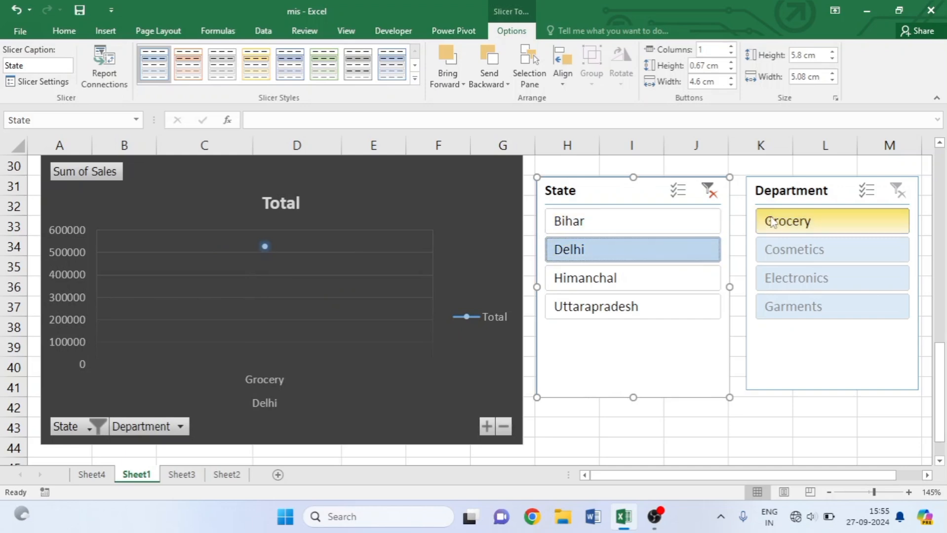
pyautogui.click(775, 223)
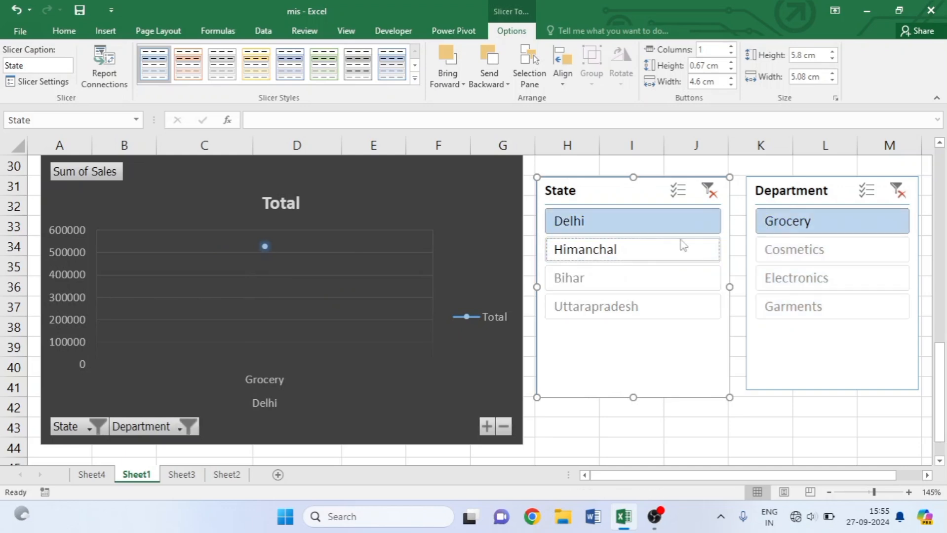
# Clear the department filter and examine the PivotChart filtered to Himanchal and to Uttarapradesh.
pyautogui.click(588, 252)
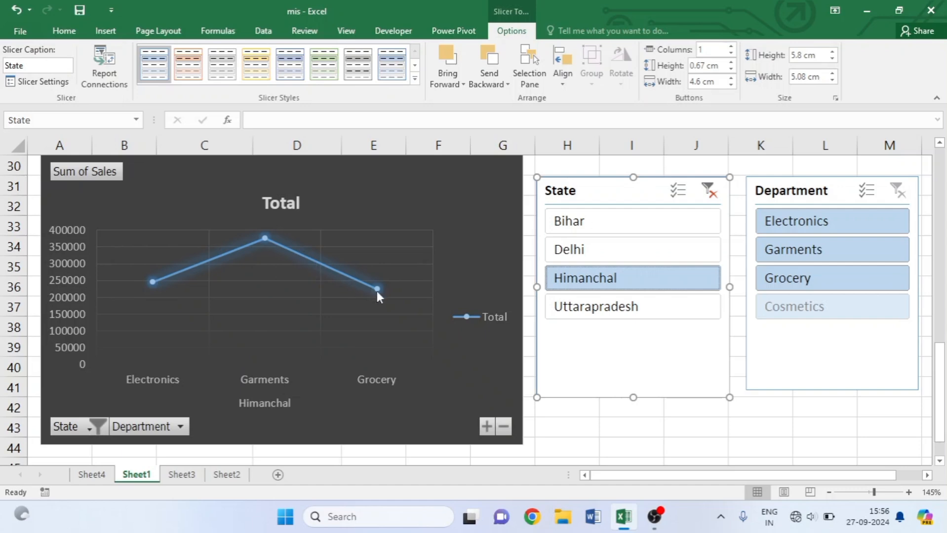
pyautogui.moveTo(378, 292)
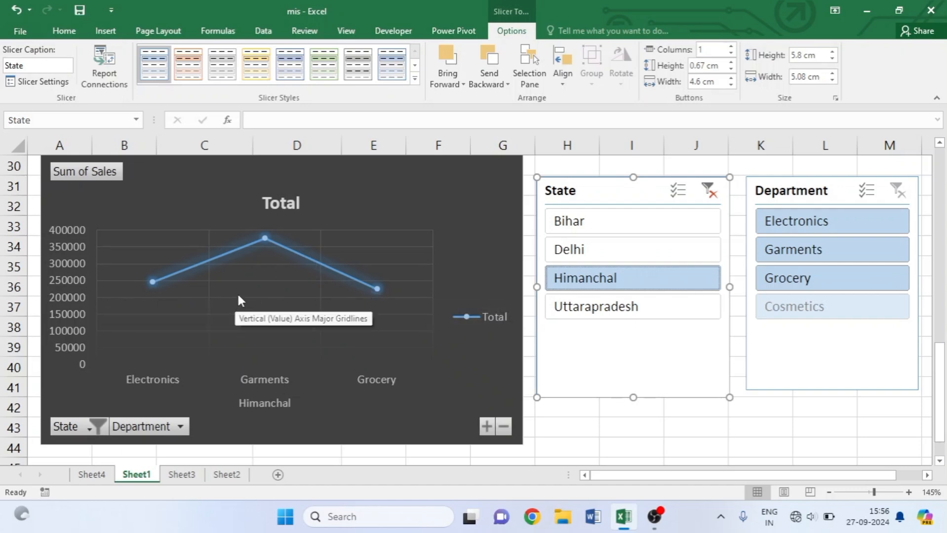
pyautogui.moveTo(260, 239)
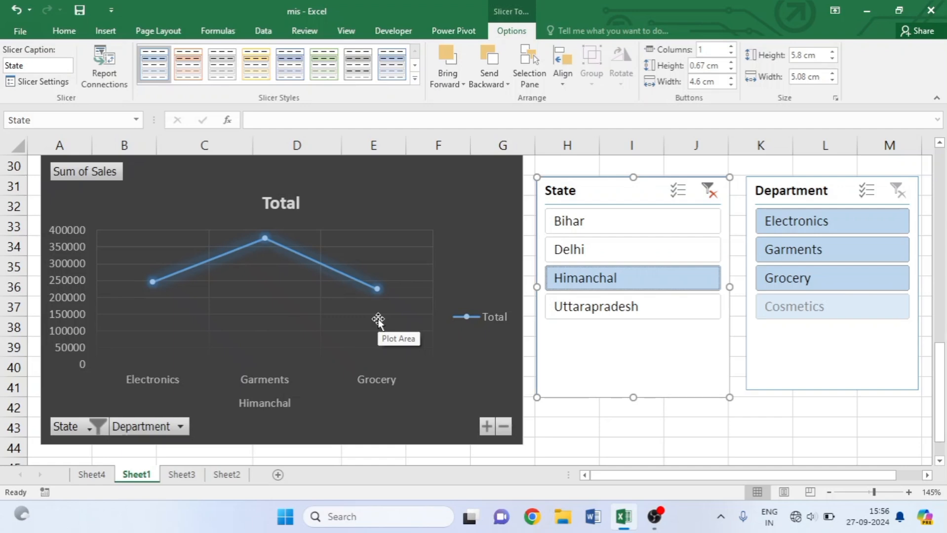
pyautogui.click(636, 315)
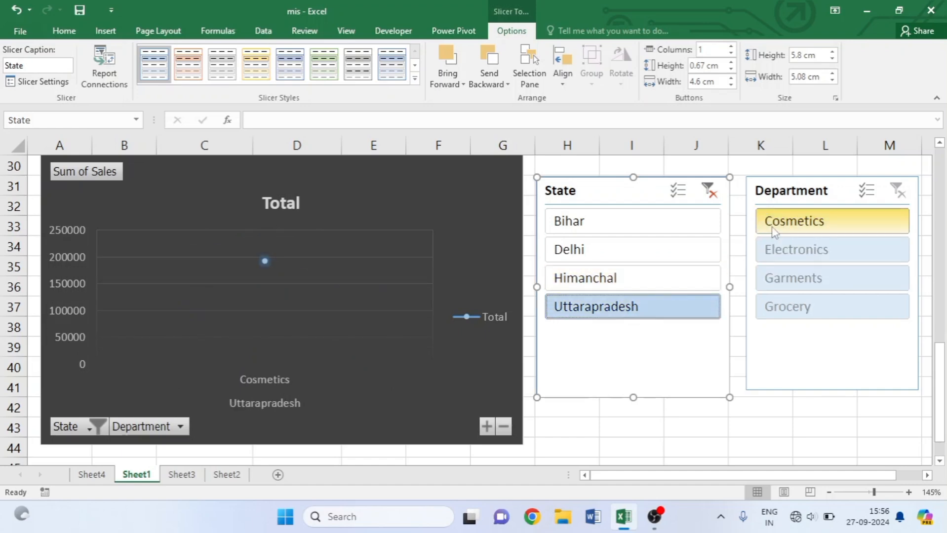
# Filter the PivotChart to Bihar with the State slicer and inspect the Cosmetics and Electronics sales points.
pyautogui.click(629, 228)
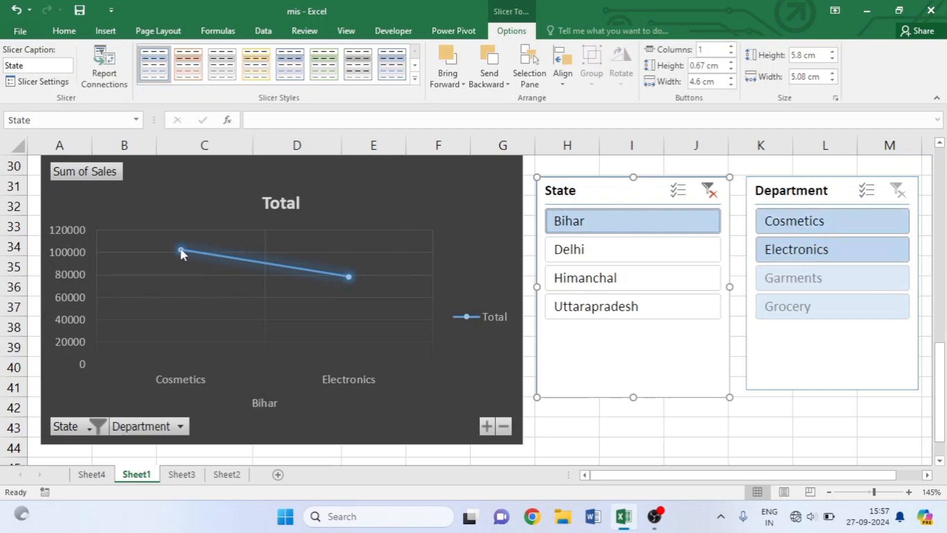
pyautogui.moveTo(181, 252)
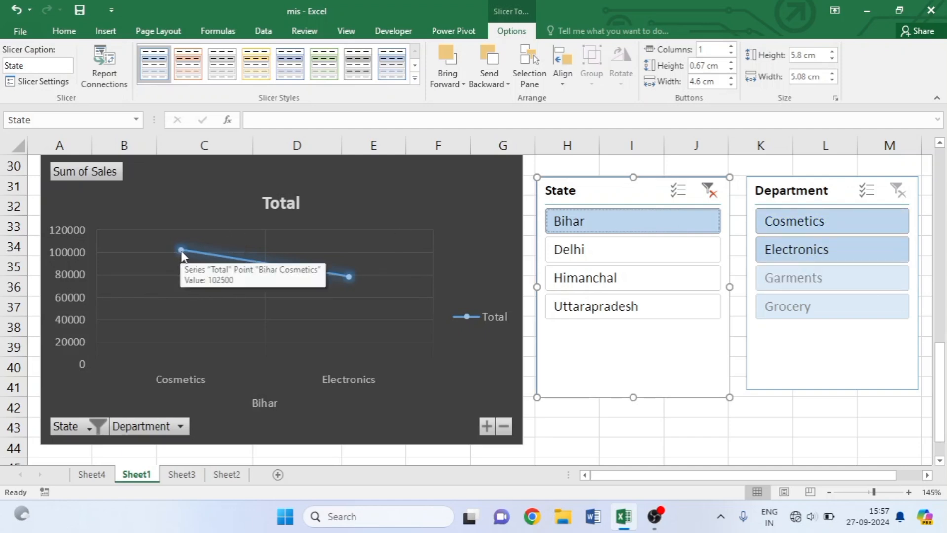
pyautogui.moveTo(349, 280)
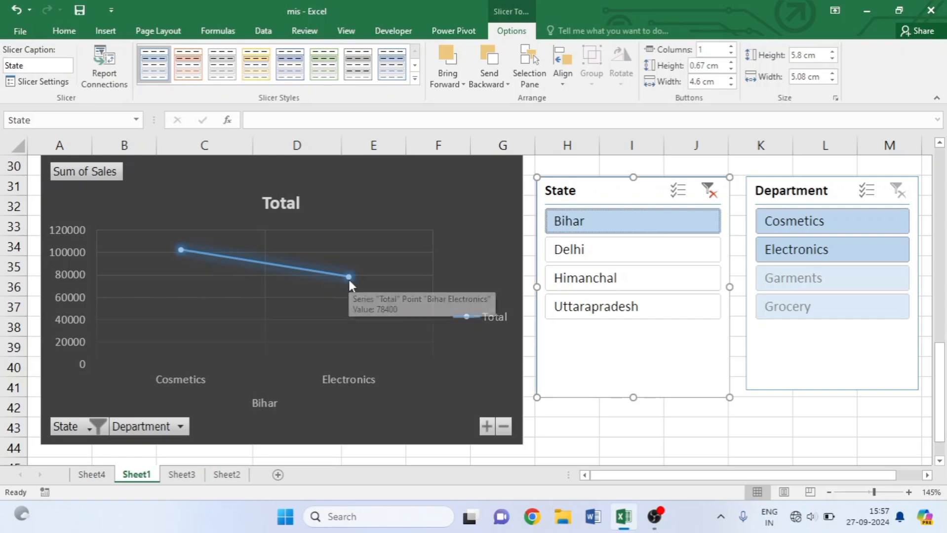